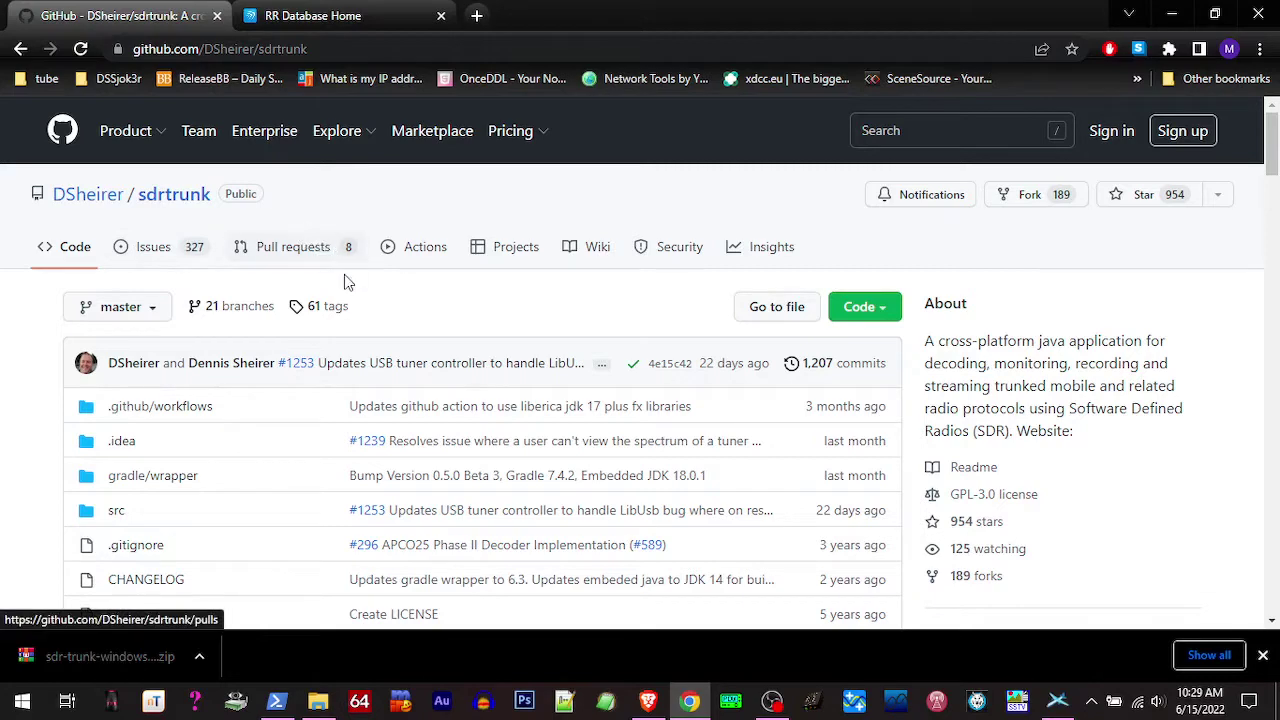
- Go to the sdrtrunk Releases page and scroll down to Version 0.5.0 Beta 3
scroll(345, 275, down, 5)
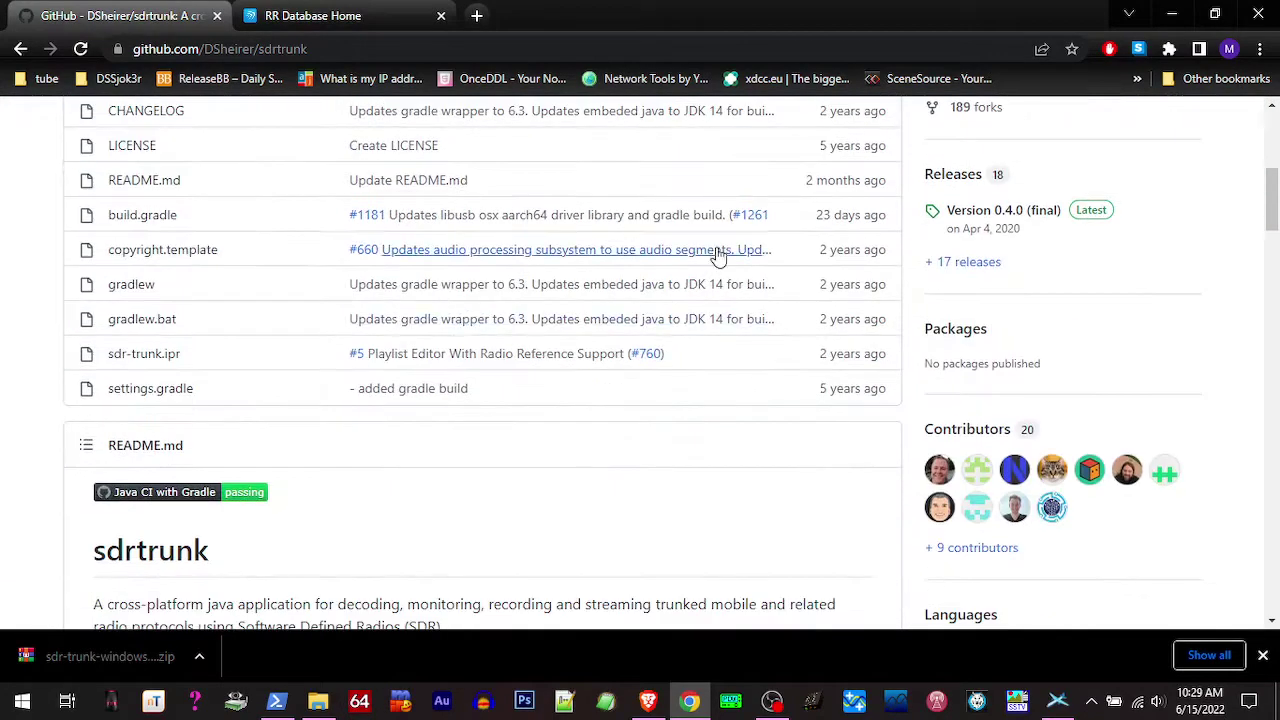
click(958, 178)
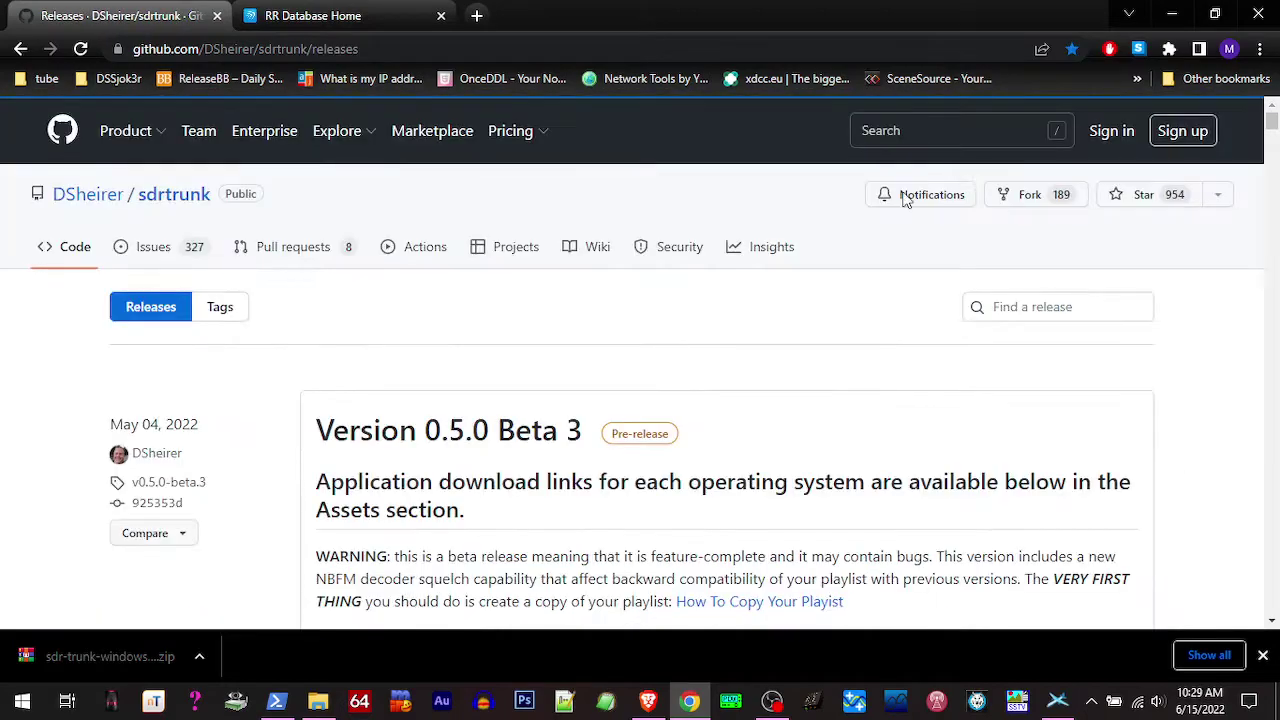
scroll(531, 334, down, 4)
scroll(540, 300, up, 2)
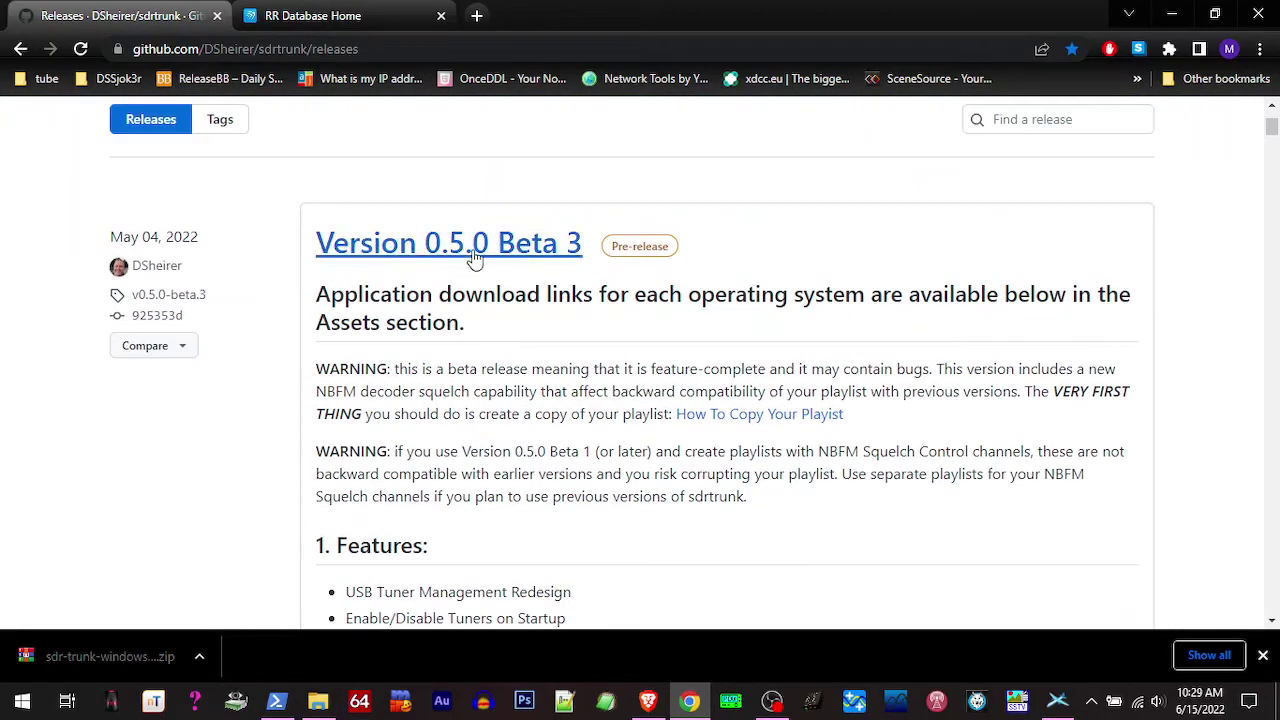
scroll(549, 255, down, 14)
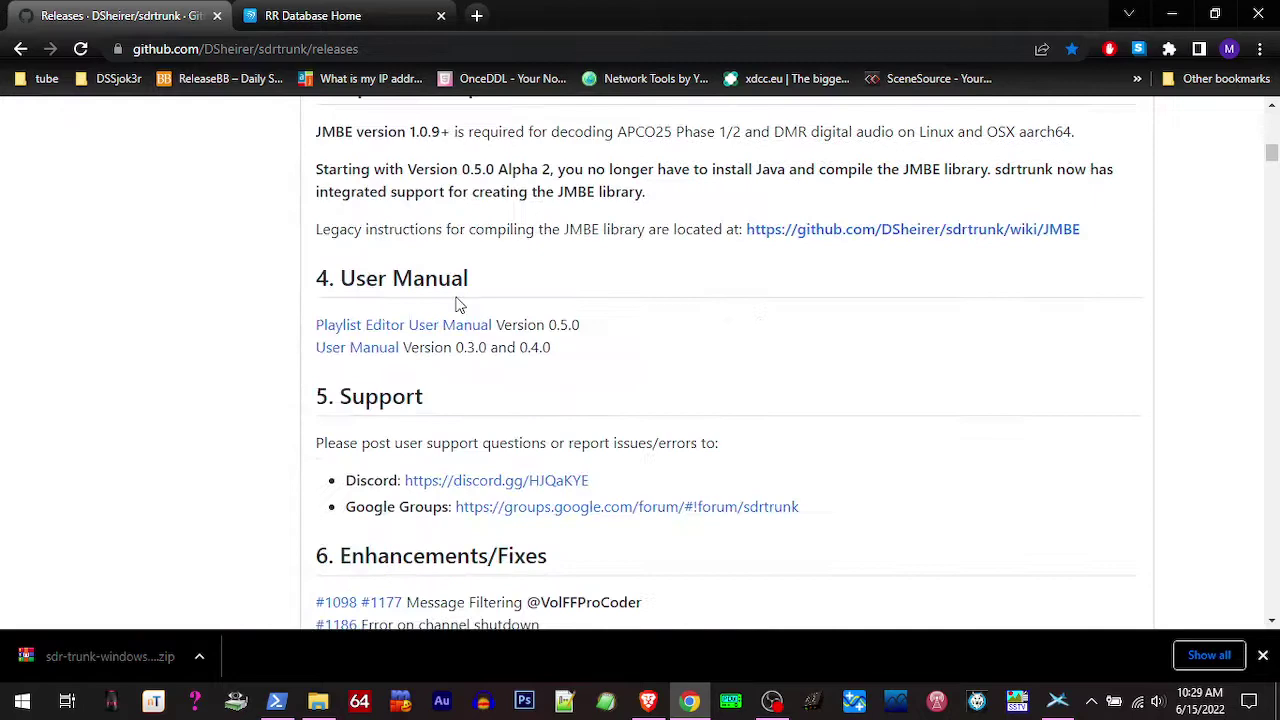
scroll(350, 304, down, 3)
scroll(320, 385, down, 1)
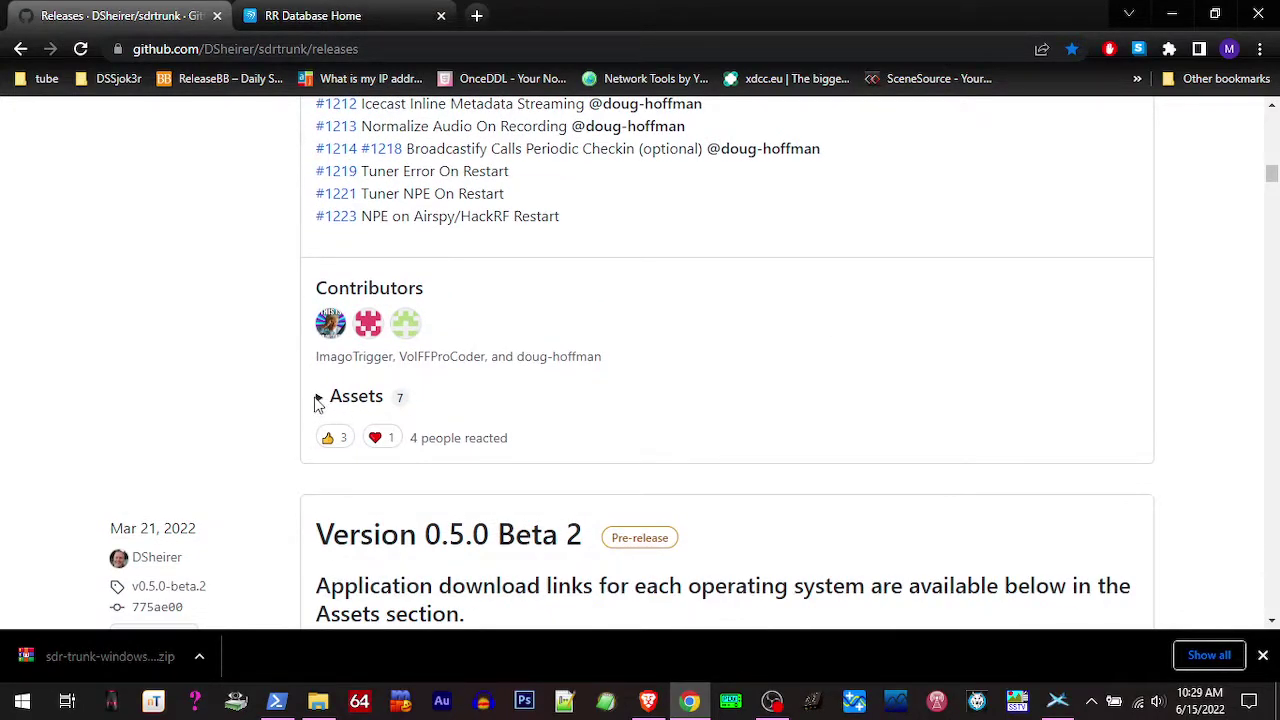
- Expand the Beta 3 Assets and pick the Windows x86_64 zip, cancelling the Save As
click(318, 403)
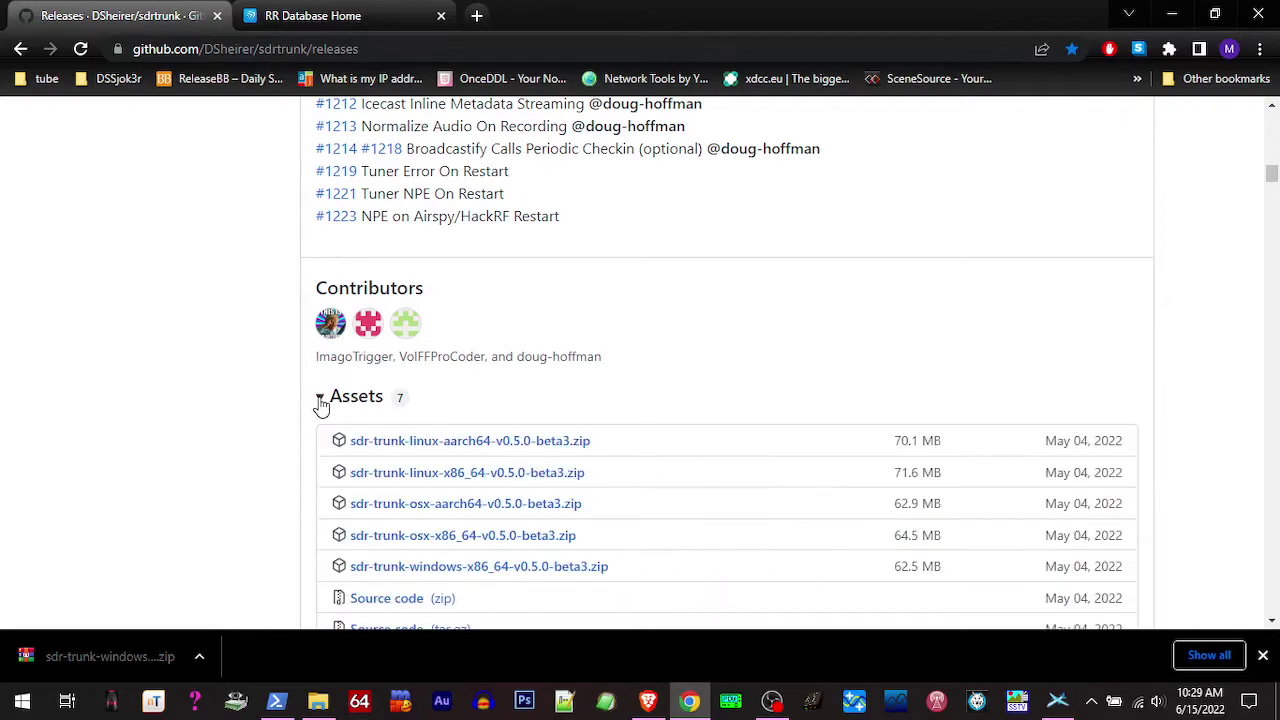
scroll(322, 402, down, 3)
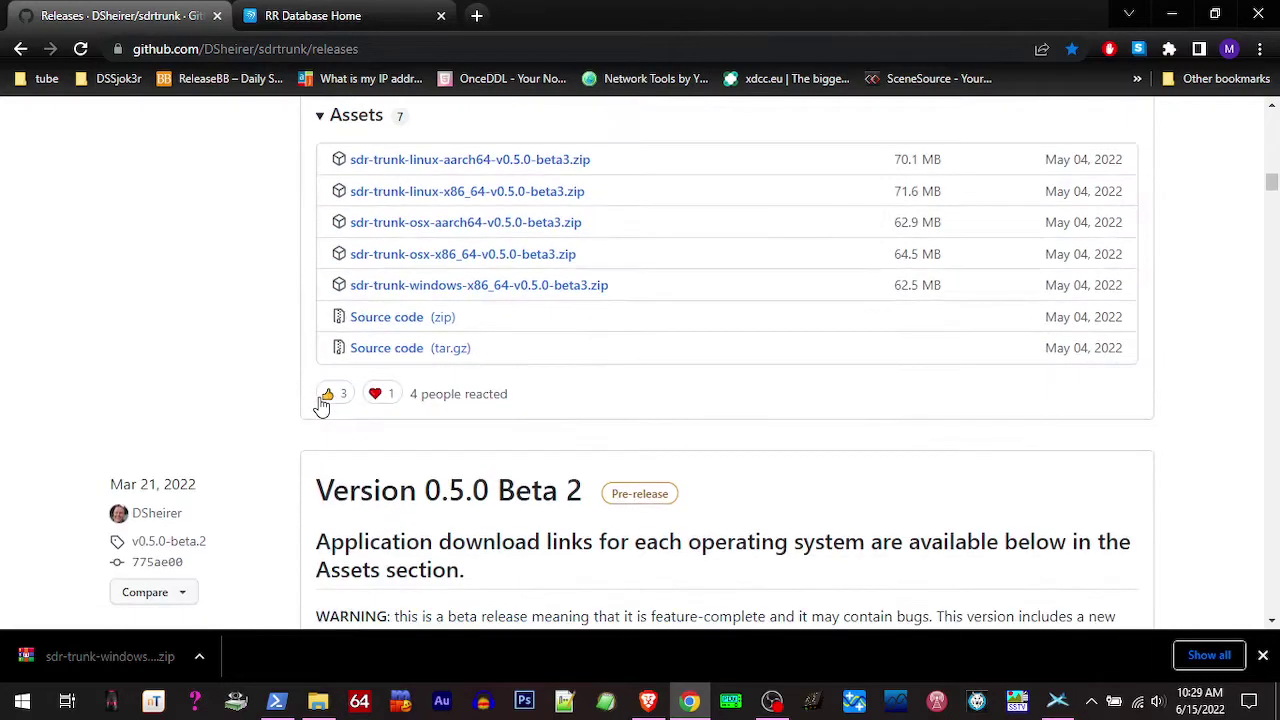
click(490, 287)
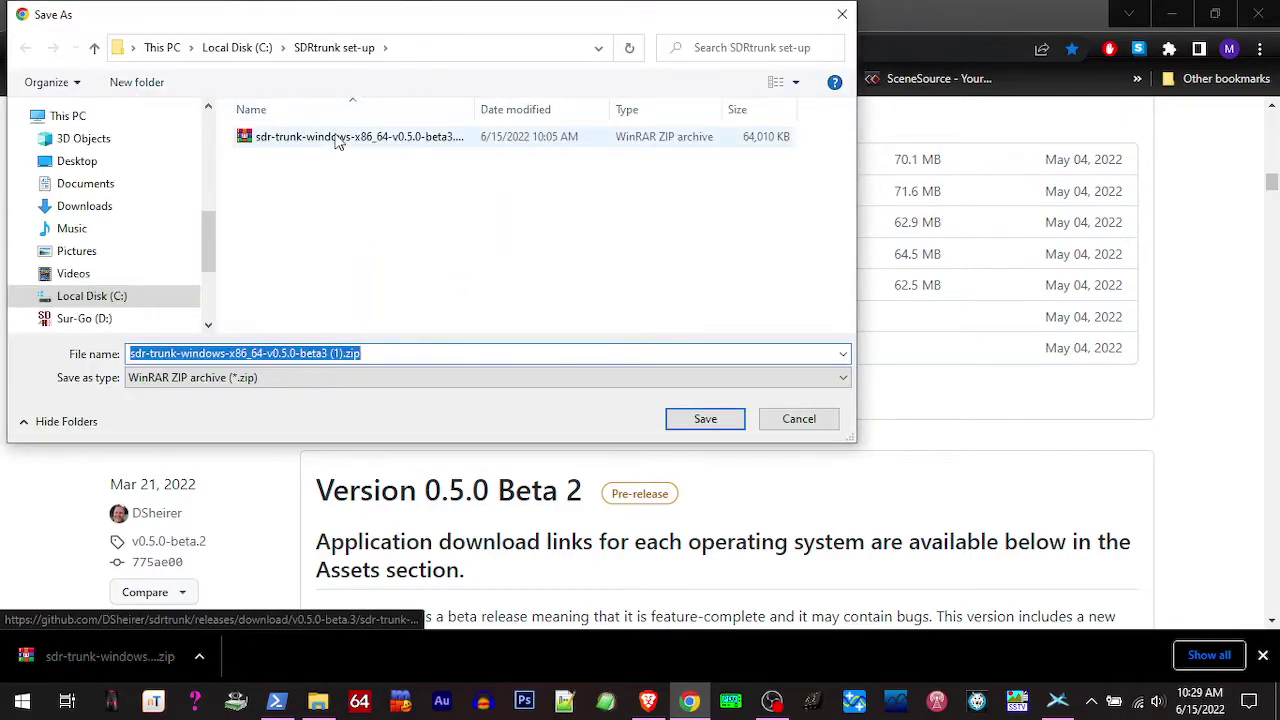
click(785, 421)
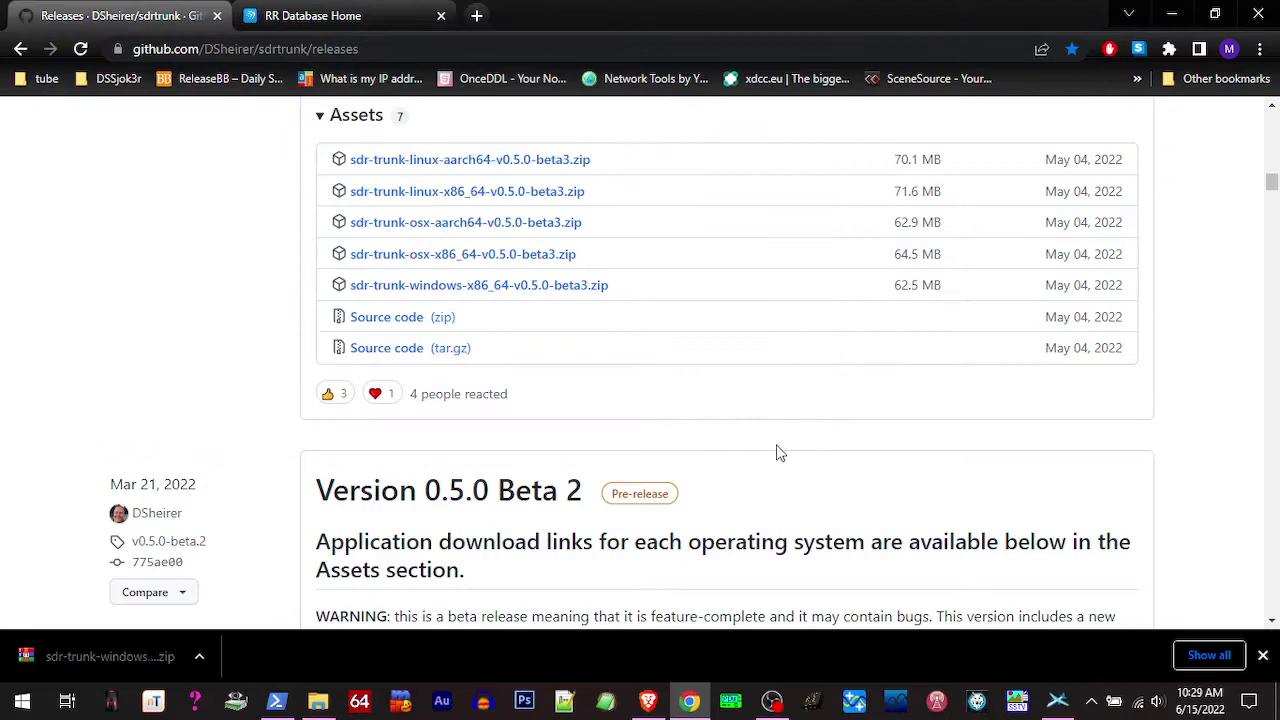
- Extract the sdrtrunk Beta 3 zip into the SDRtrunk set-up folder
click(318, 700)
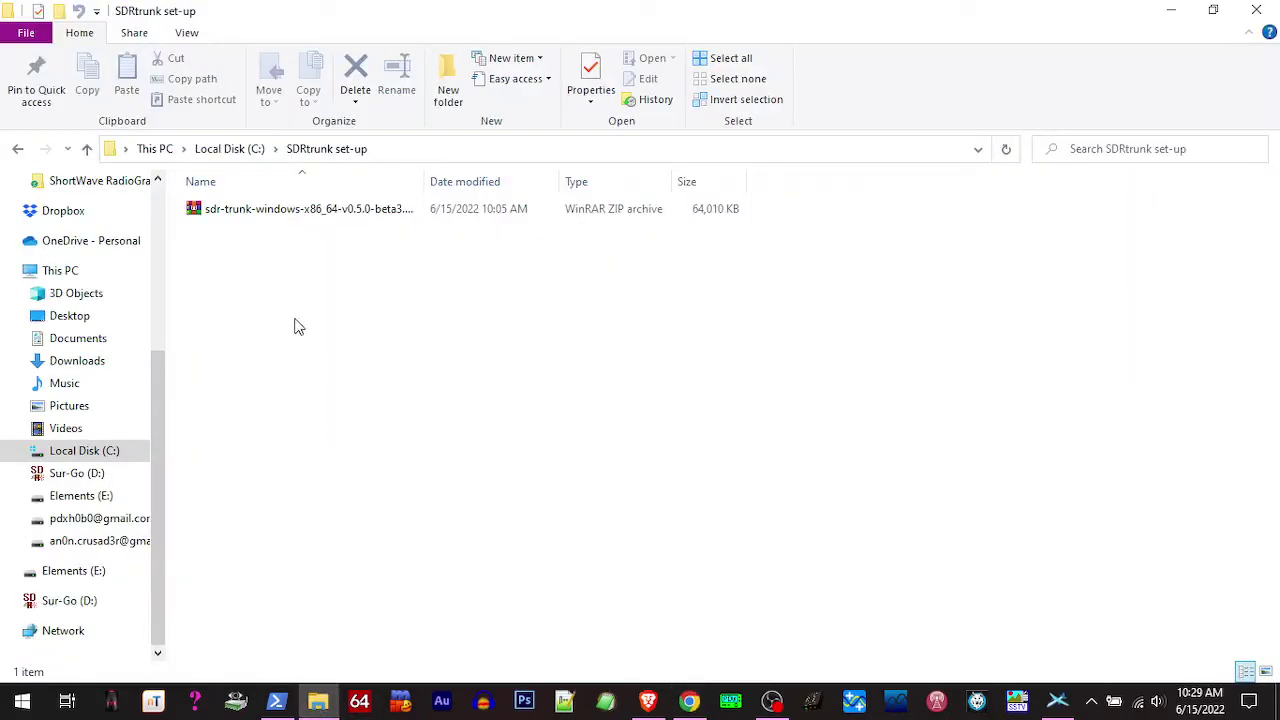
right_click(270, 213)
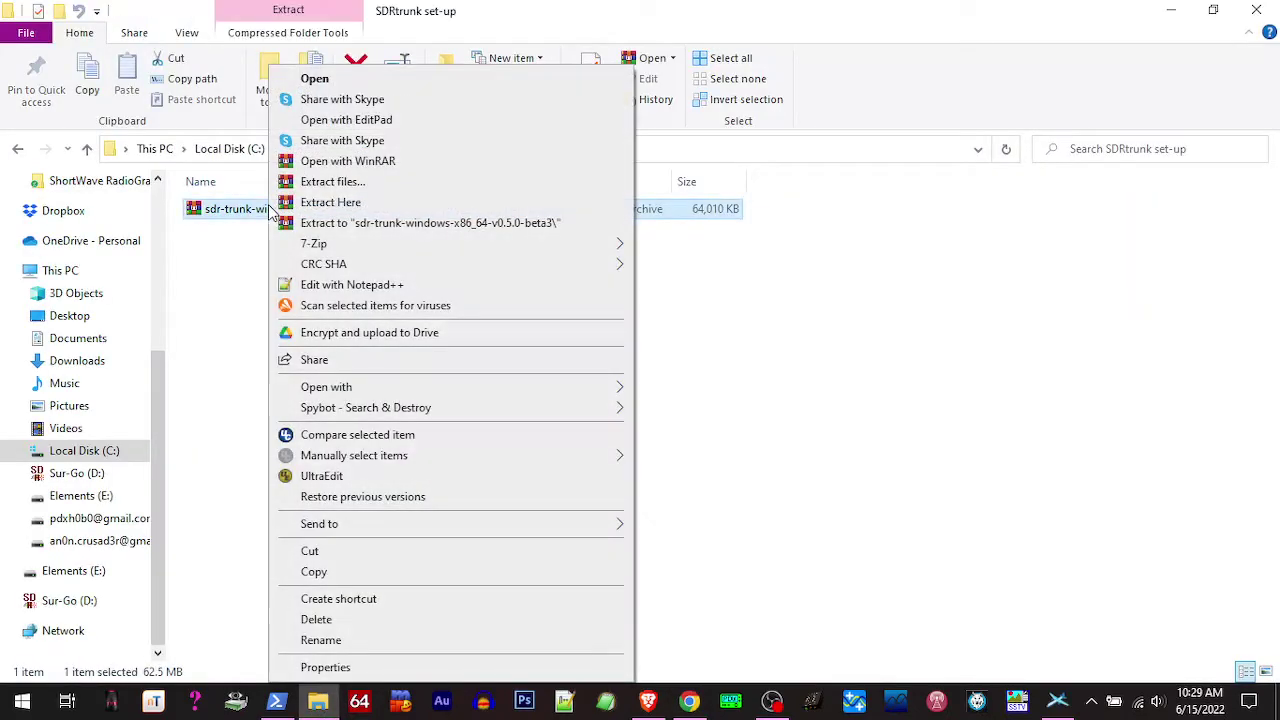
click(313, 203)
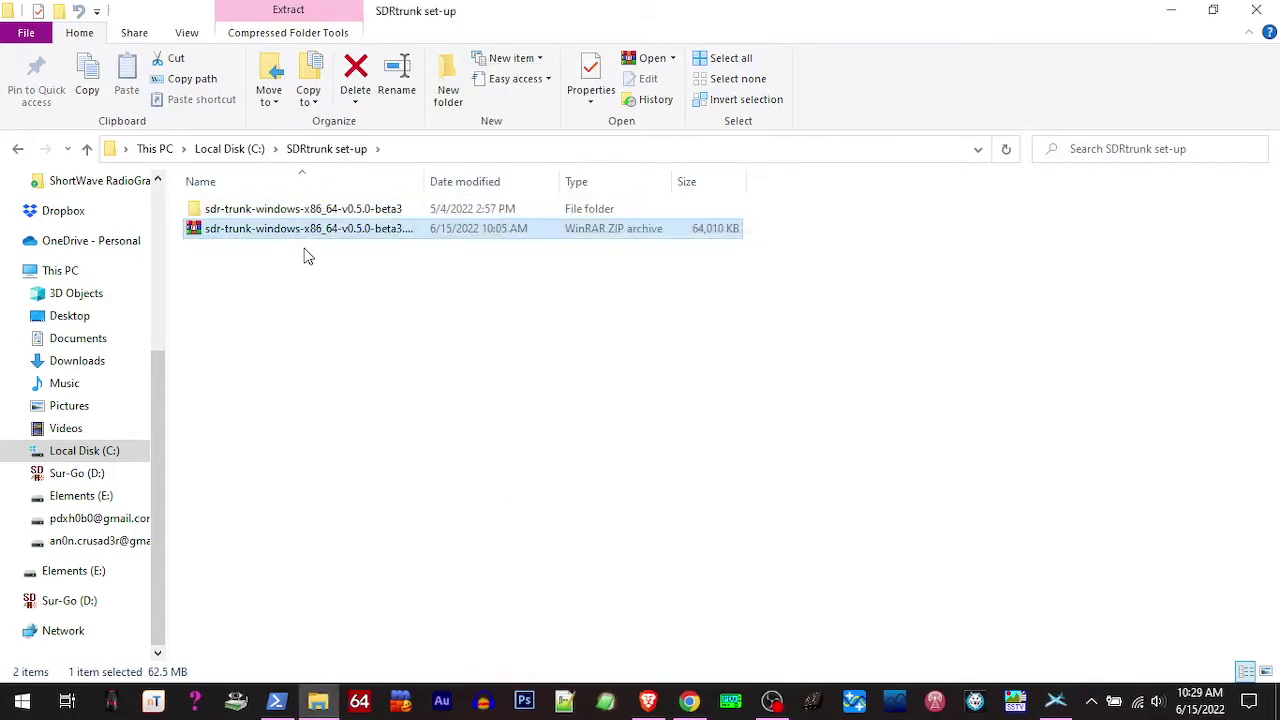
- Create a shortcut to sdr-trunk.bat inside the extracted folder's bin directory
click(297, 213)
double_click(297, 210)
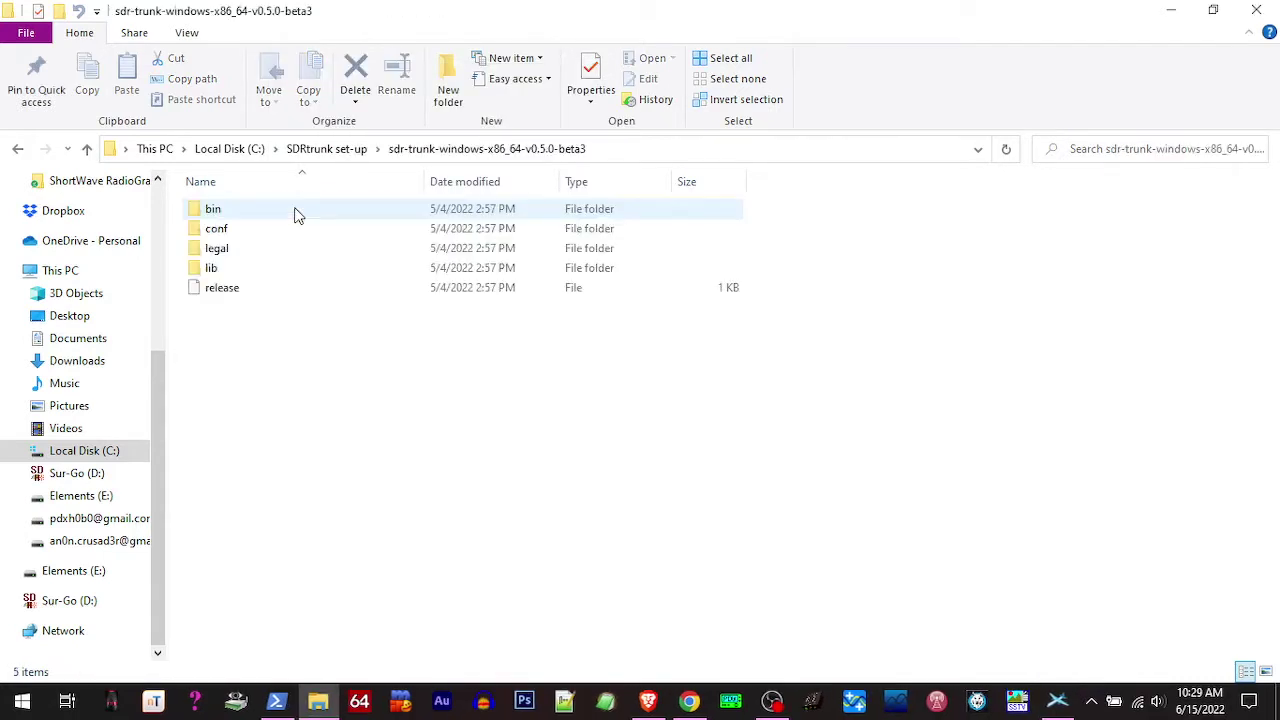
double_click(215, 209)
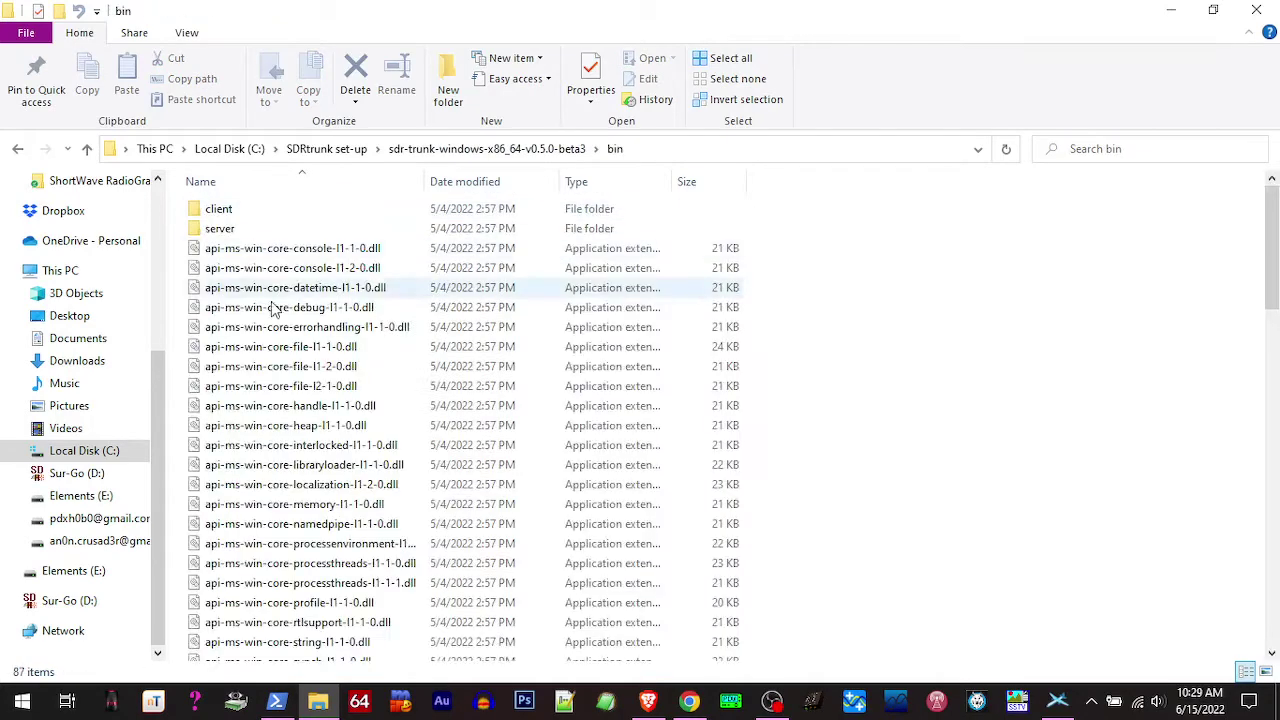
scroll(287, 343, down, 10)
scroll(286, 338, down, 12)
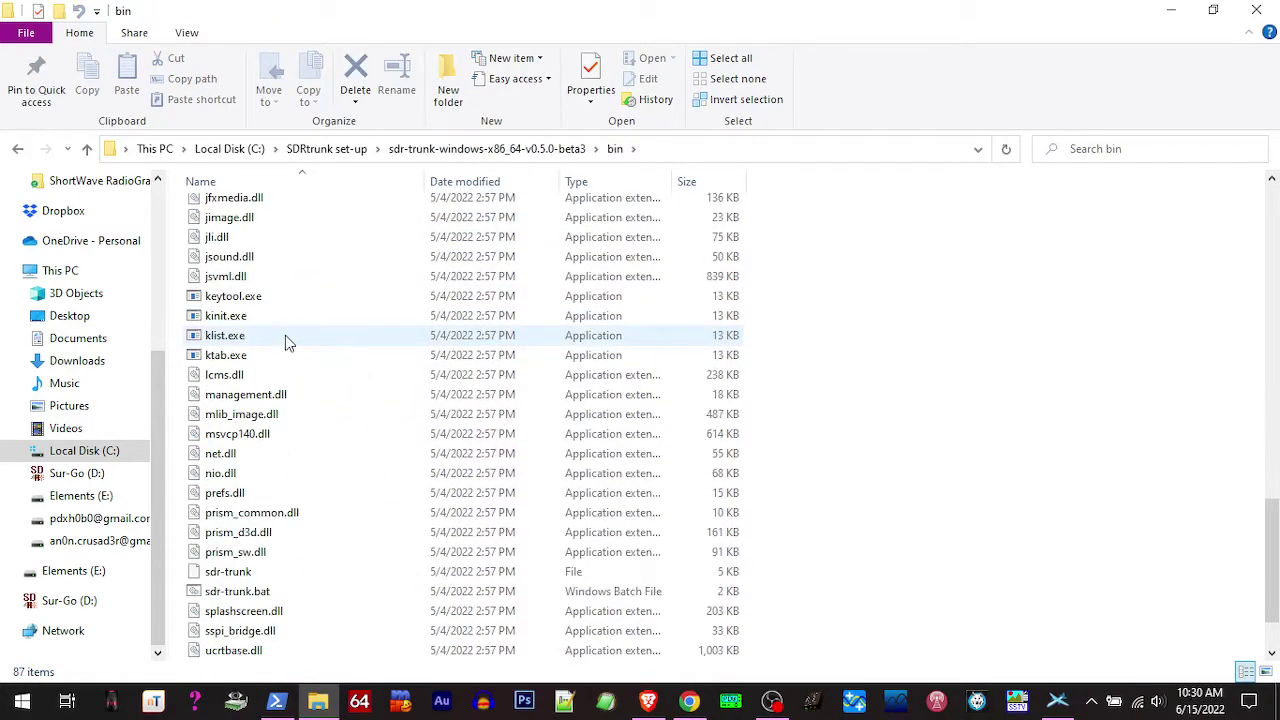
right_click(229, 516)
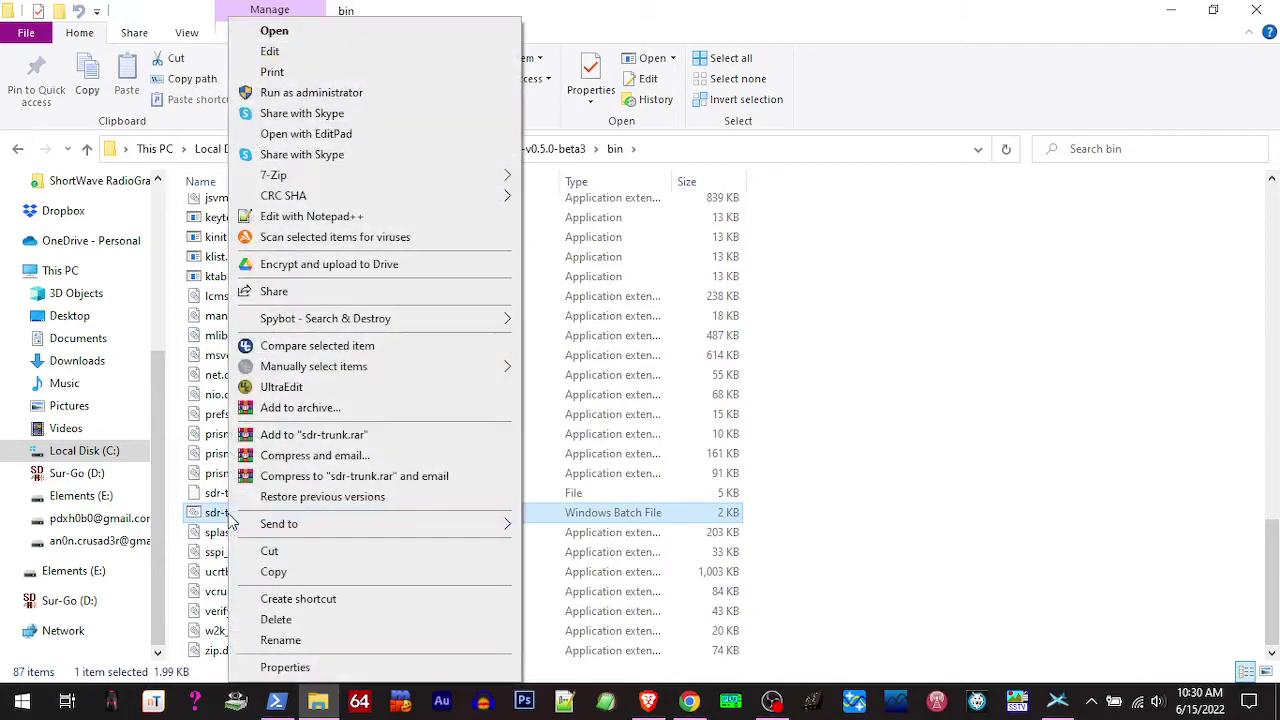
click(279, 600)
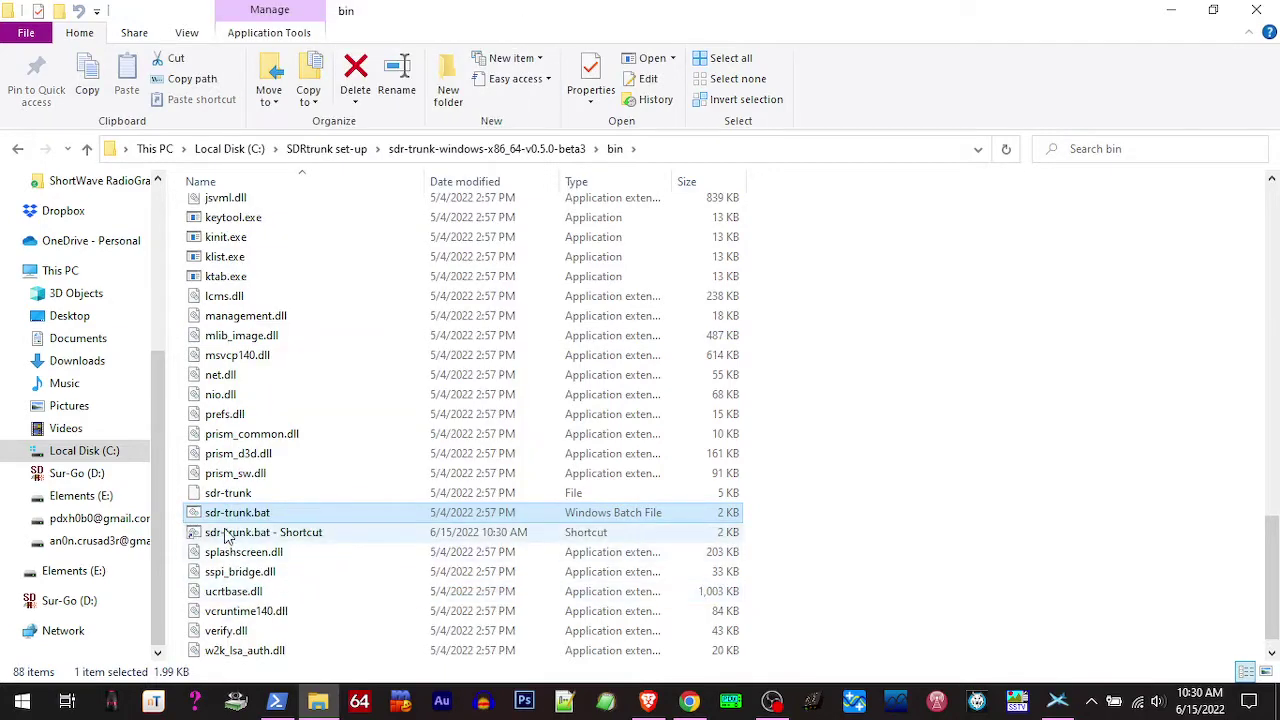
- Move the sdr-trunk.bat shortcut into the SDRtrunk set-up folder
click(228, 538)
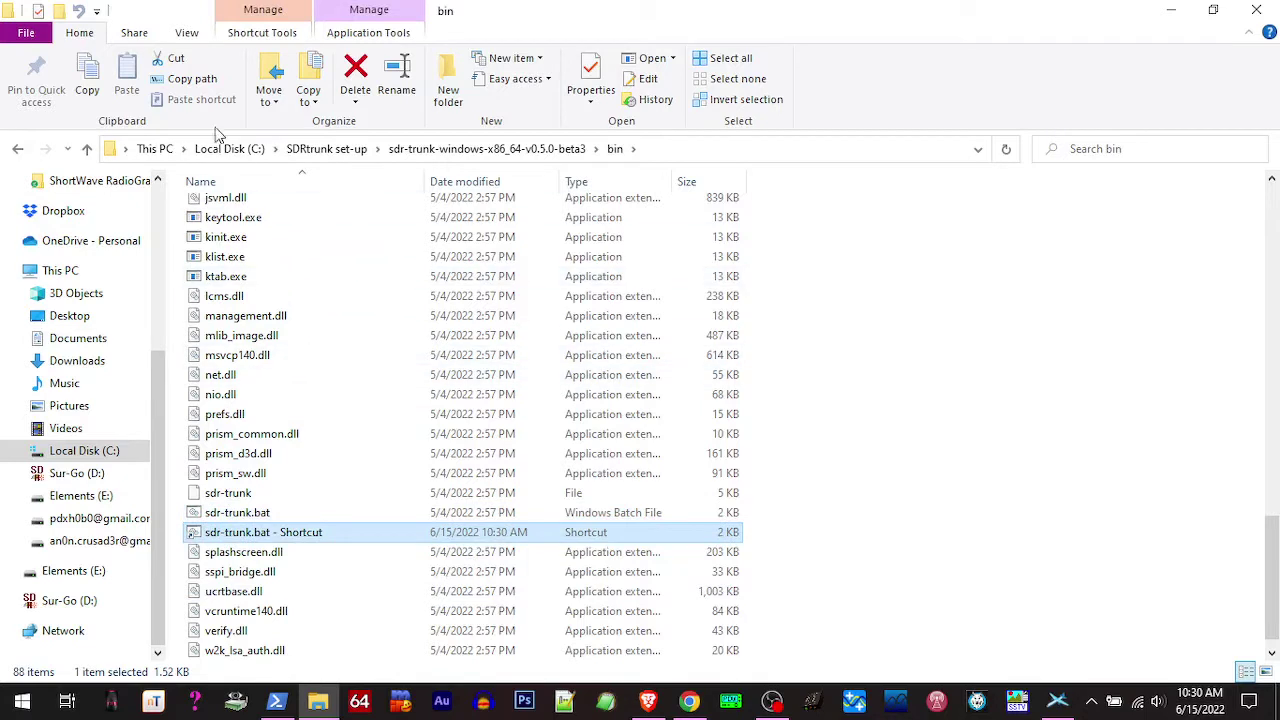
click(176, 60)
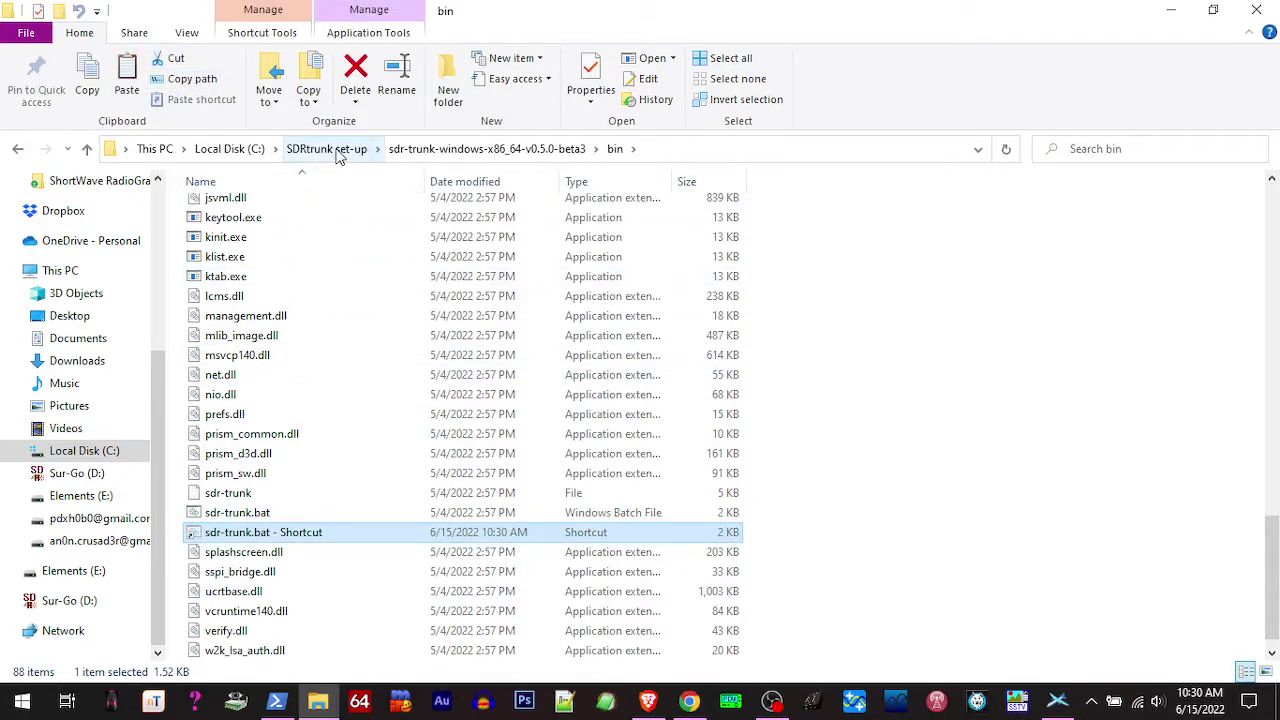
click(330, 149)
right_click(330, 326)
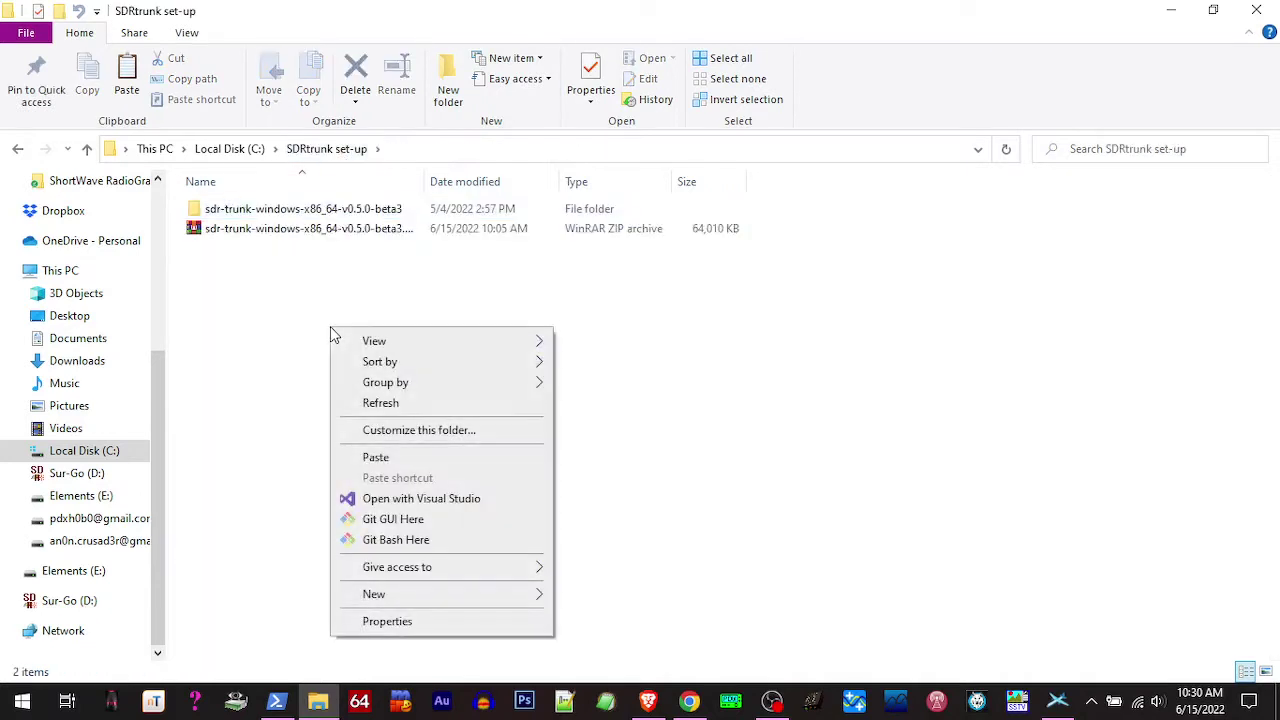
click(375, 457)
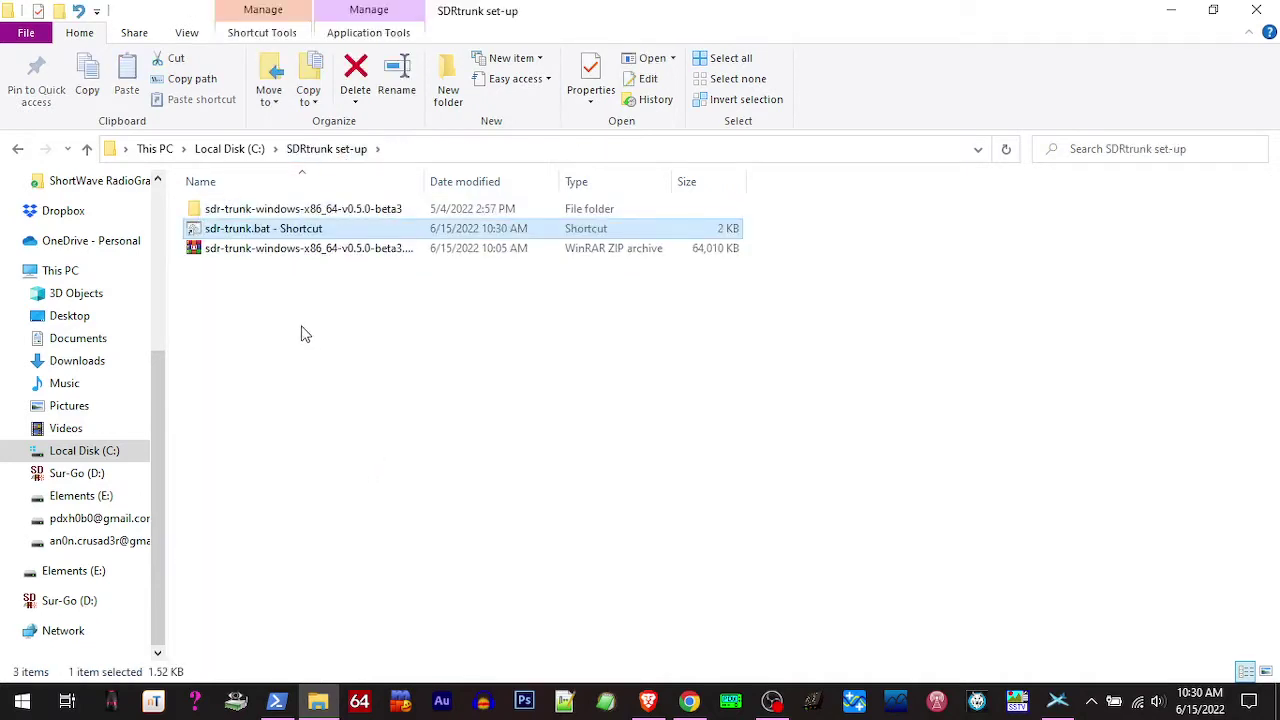
- Start SDRtrunk v0.5.0-beta3 from the sdr-trunk.bat shortcut
double_click(277, 237)
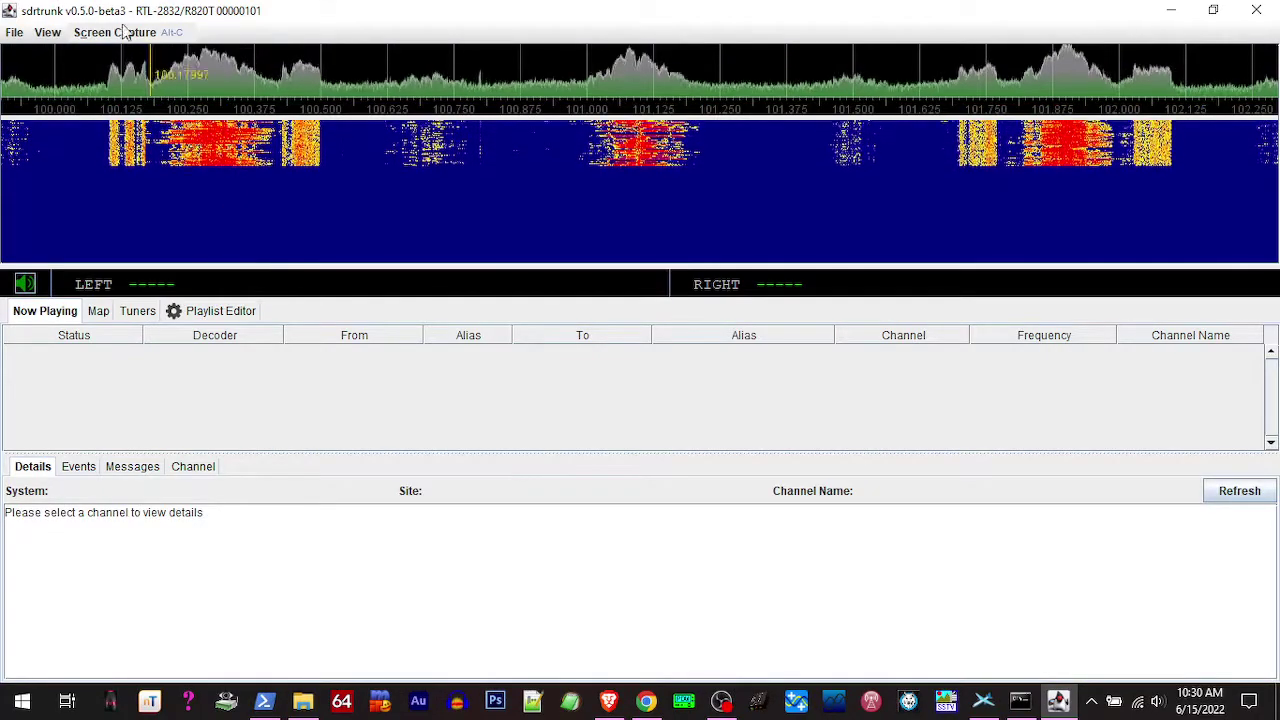
- Check User Preferences' Vector Calibration and Output/Tones, leaving the Hi-Fi Cable Input output device unchanged
click(55, 37)
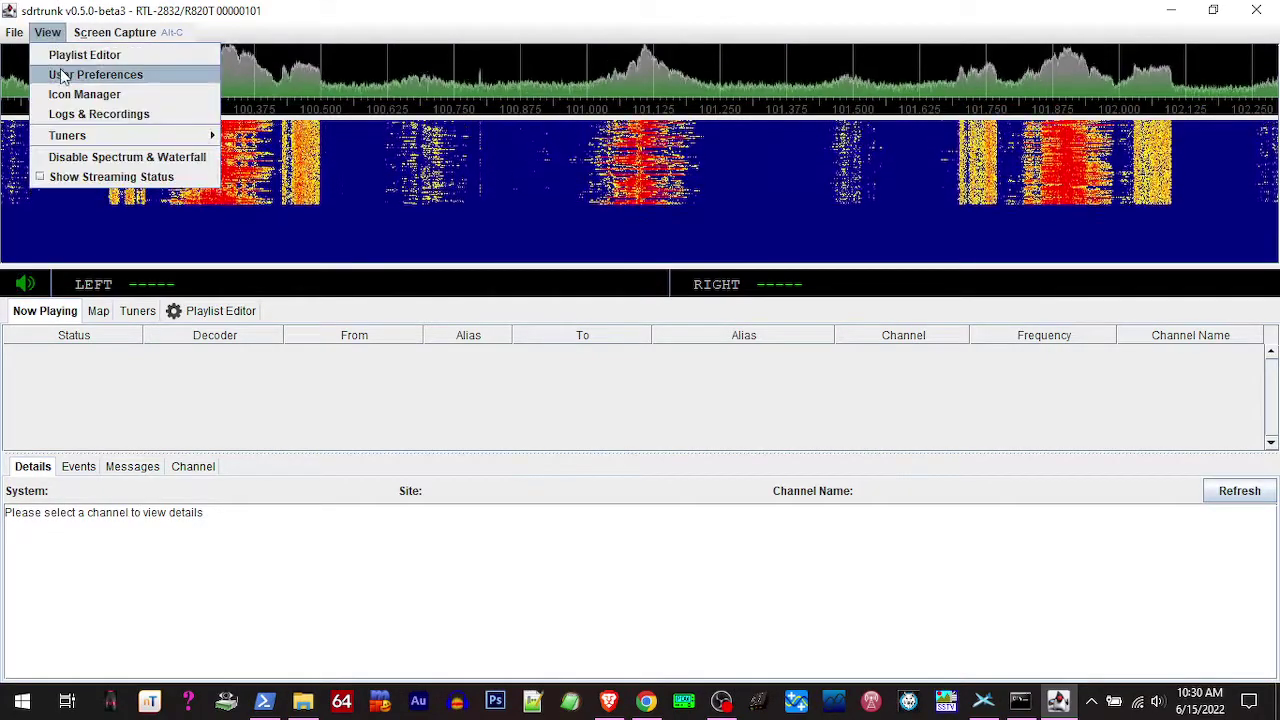
click(69, 72)
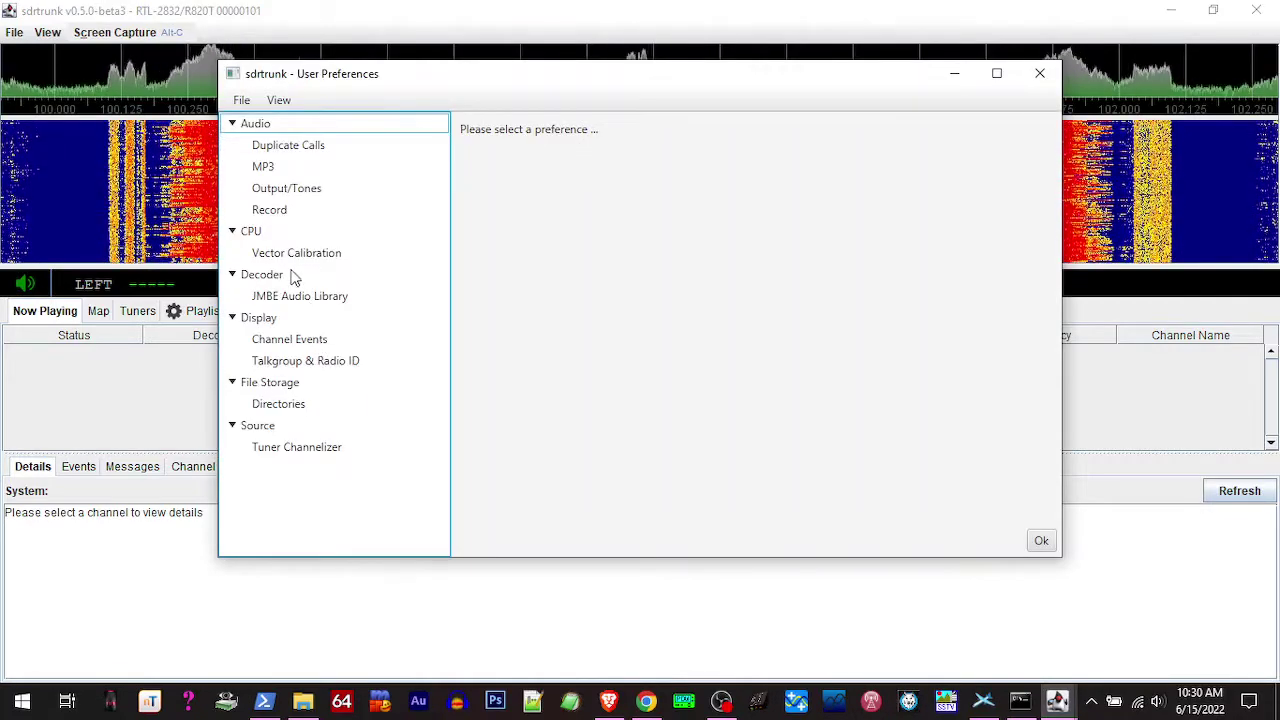
click(296, 256)
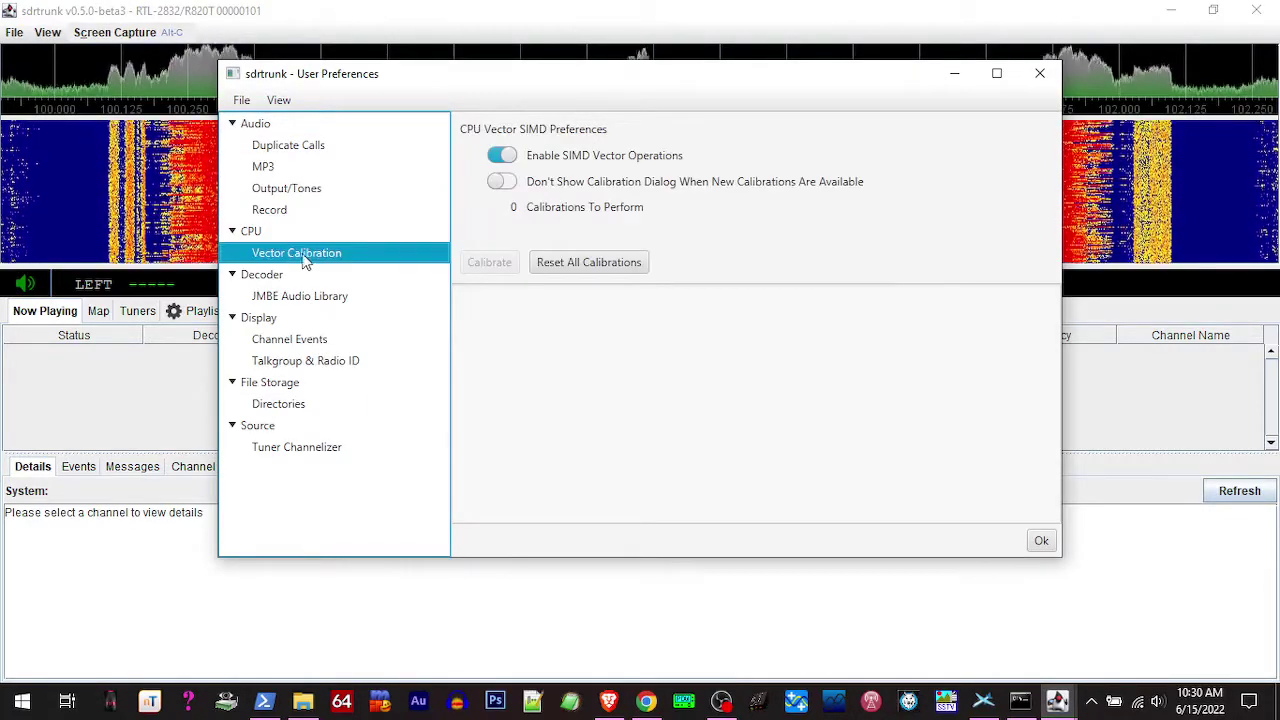
click(287, 190)
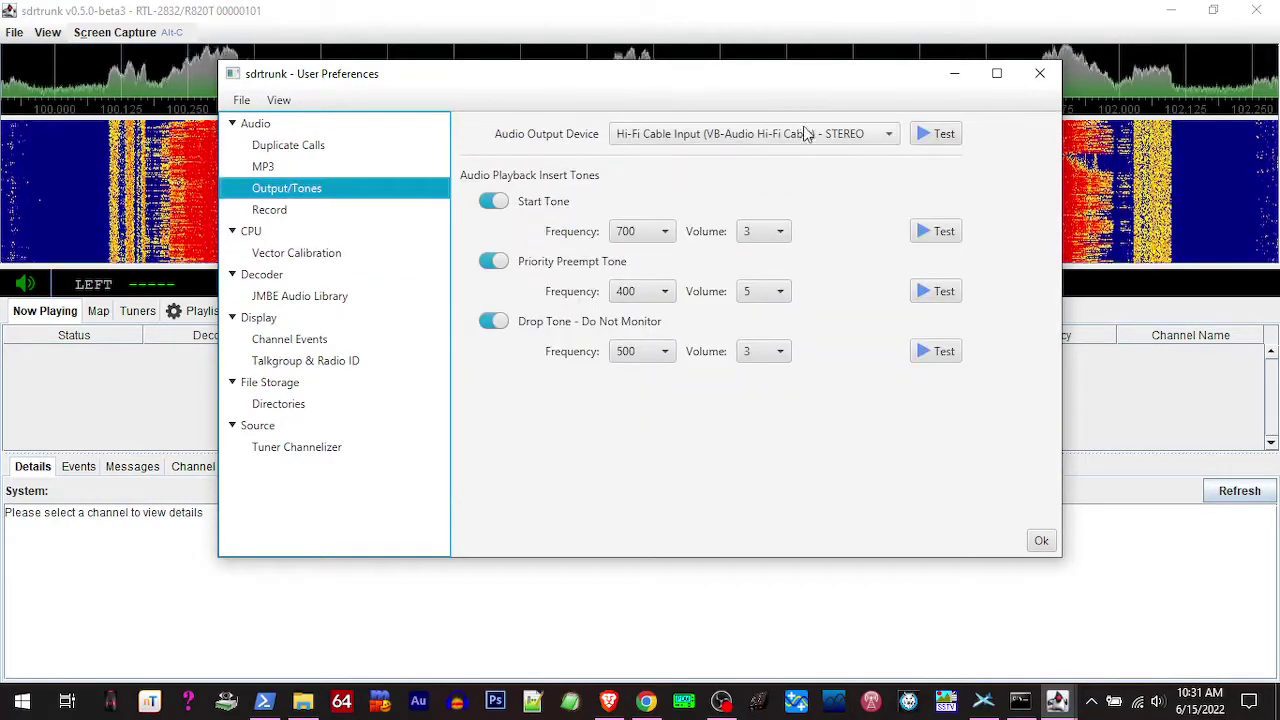
click(888, 136)
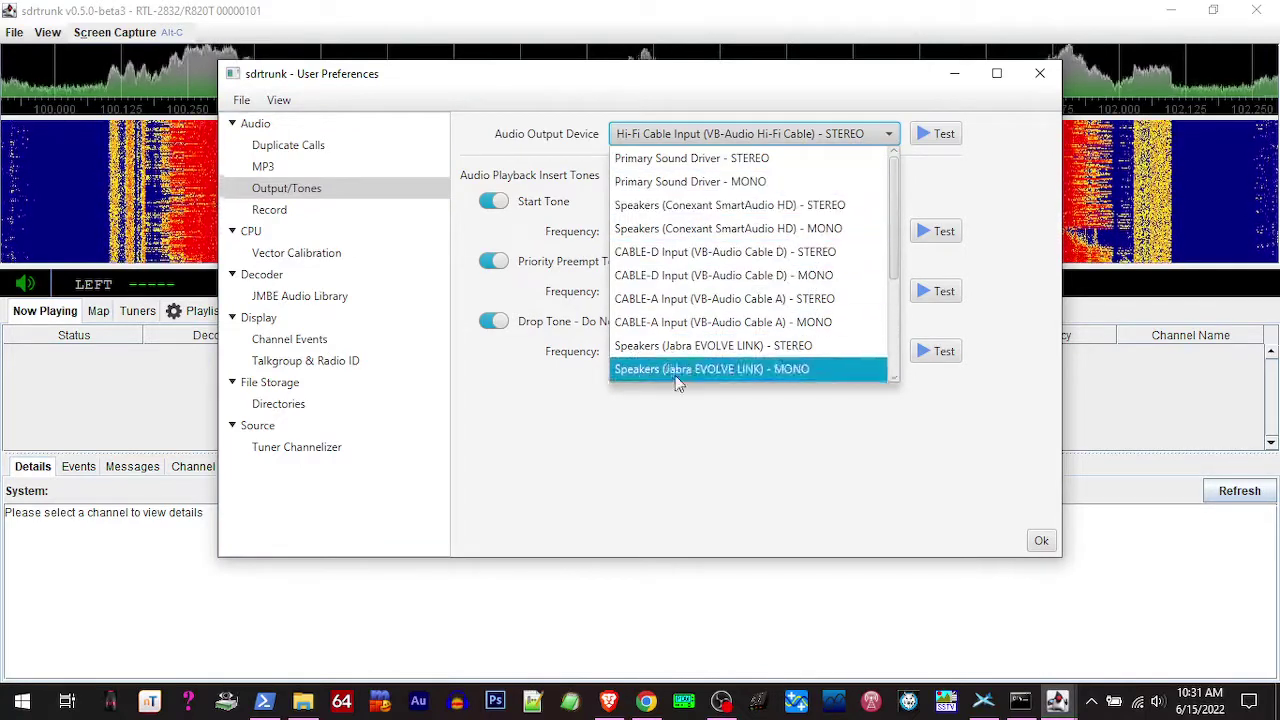
click(610, 443)
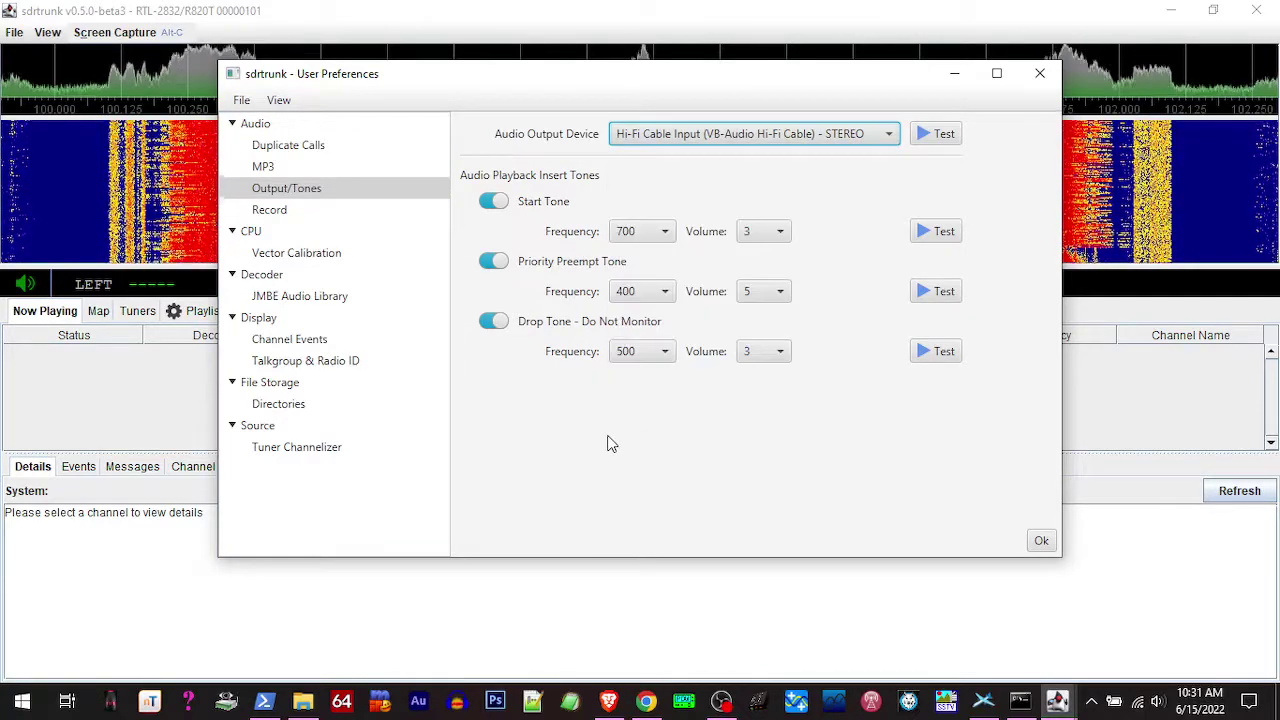
- Create JMBE library 1.0.9 from the JMBE Audio Library page, approving the update and download prompts
click(272, 298)
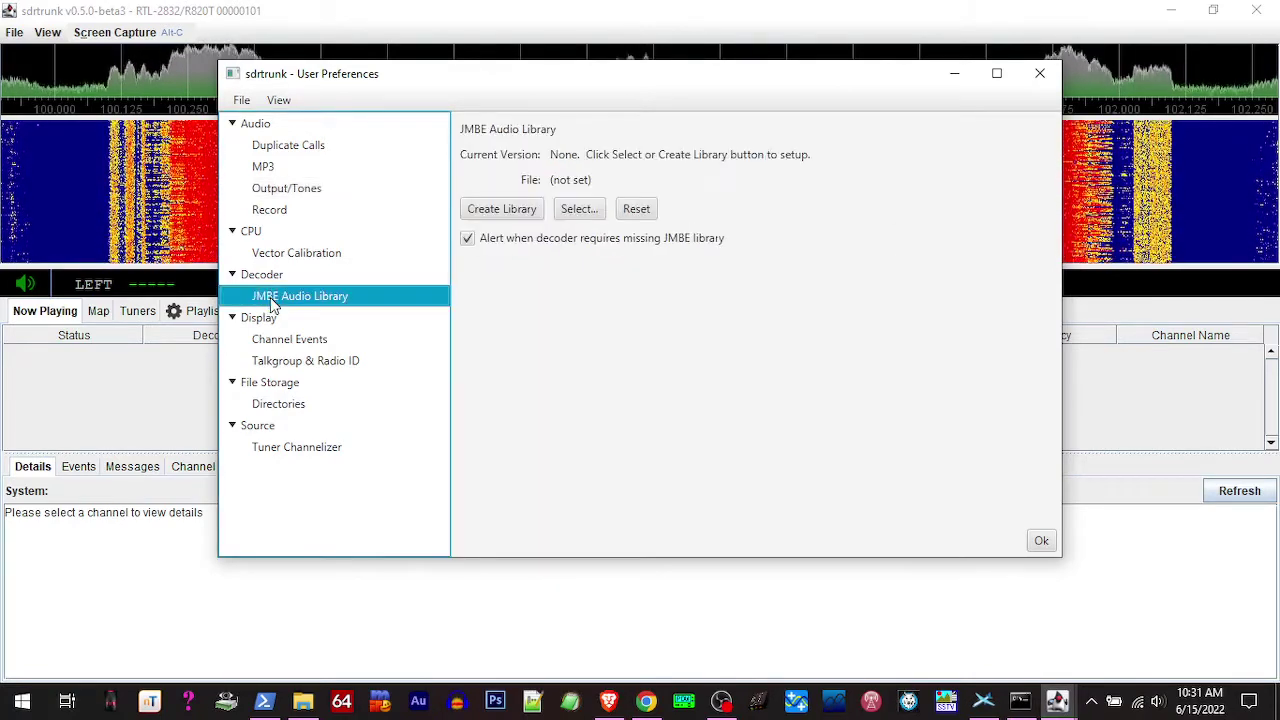
click(497, 212)
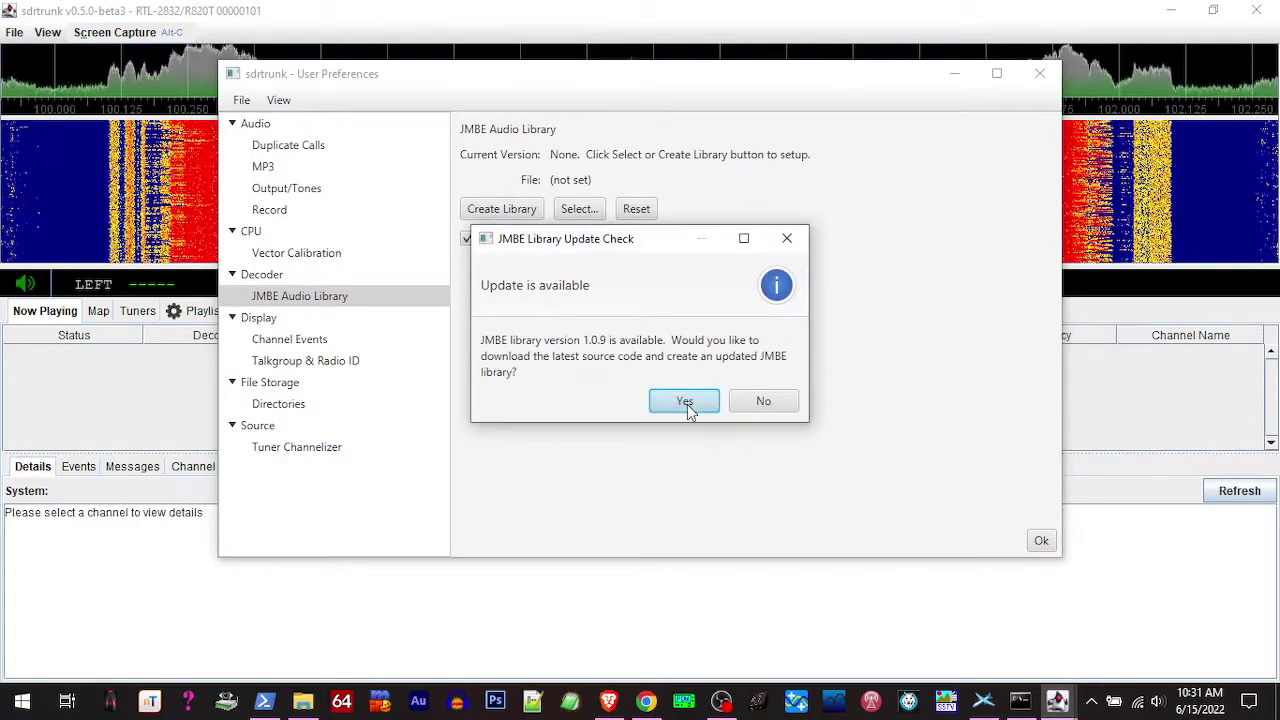
click(686, 403)
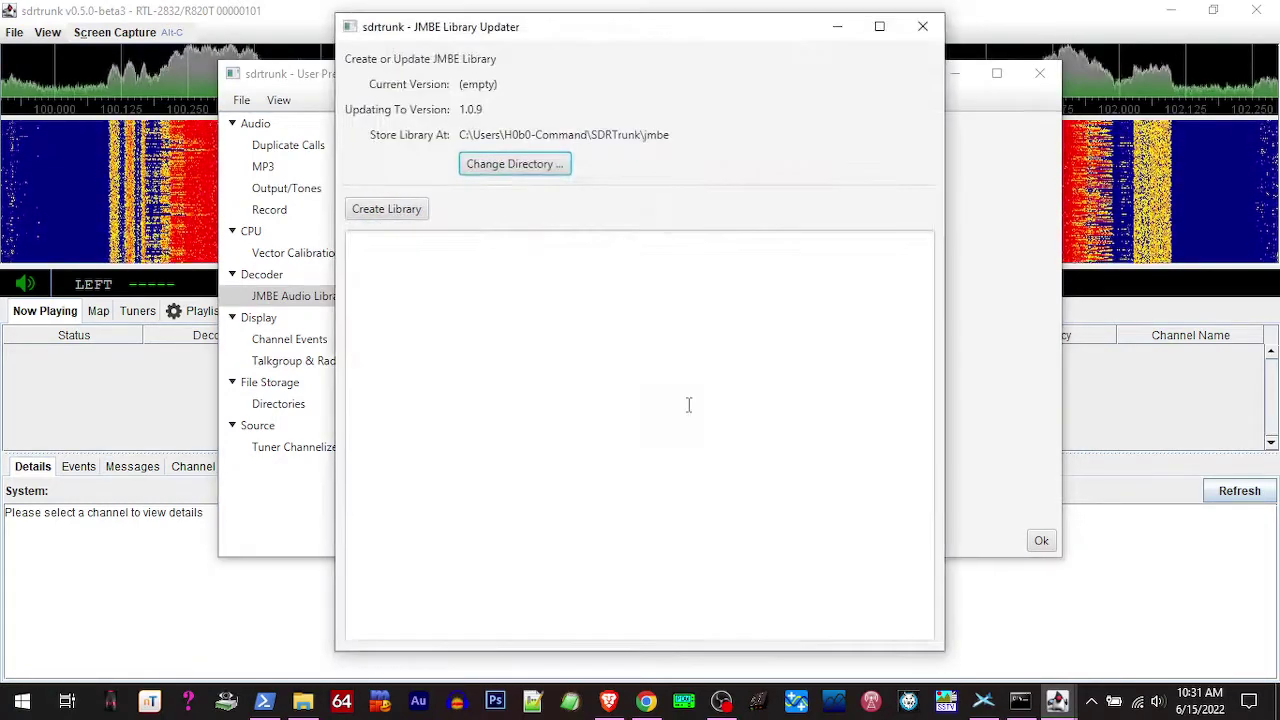
click(365, 216)
click(679, 480)
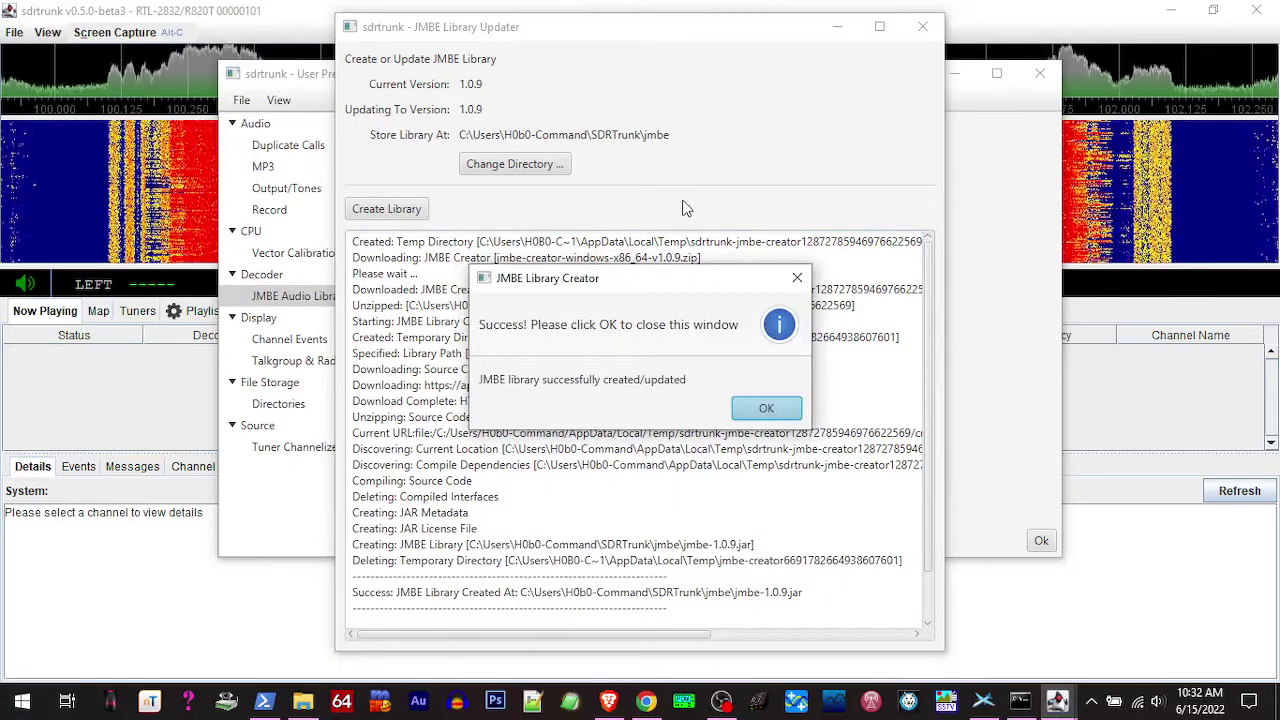
- Dismiss the JMBE success message, review File Storage Directories, and close User Preferences
click(763, 409)
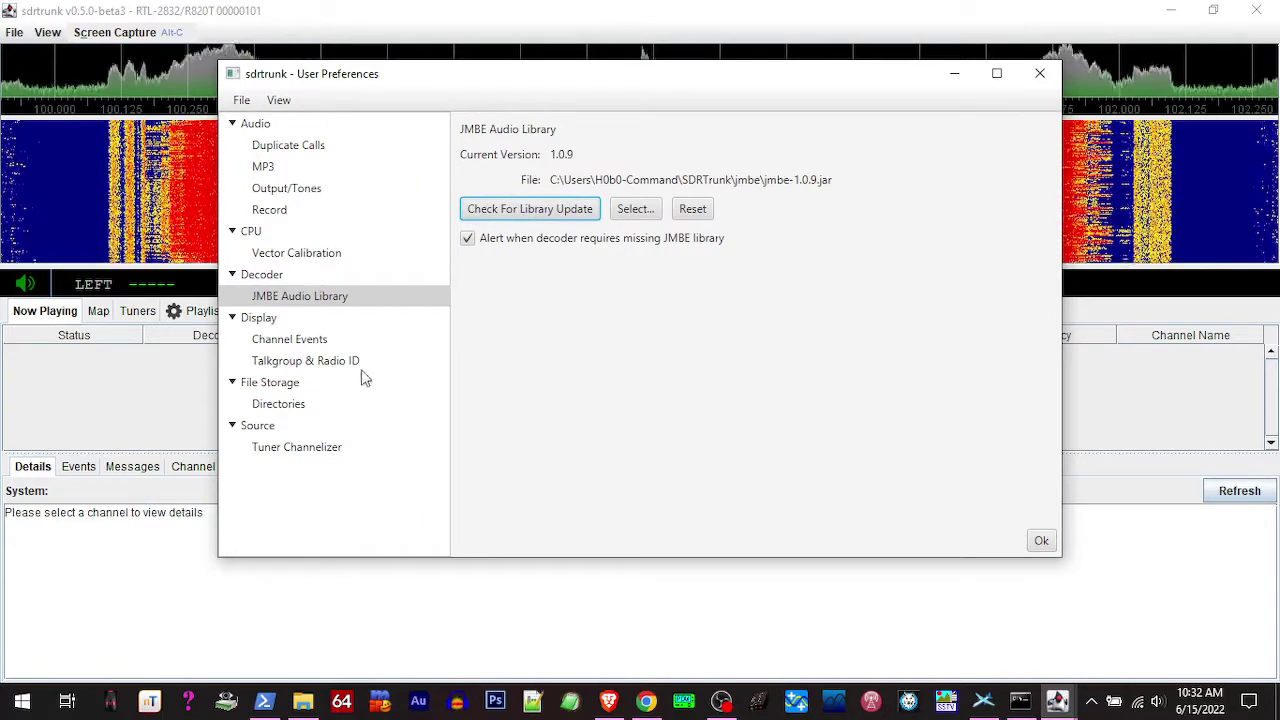
click(281, 388)
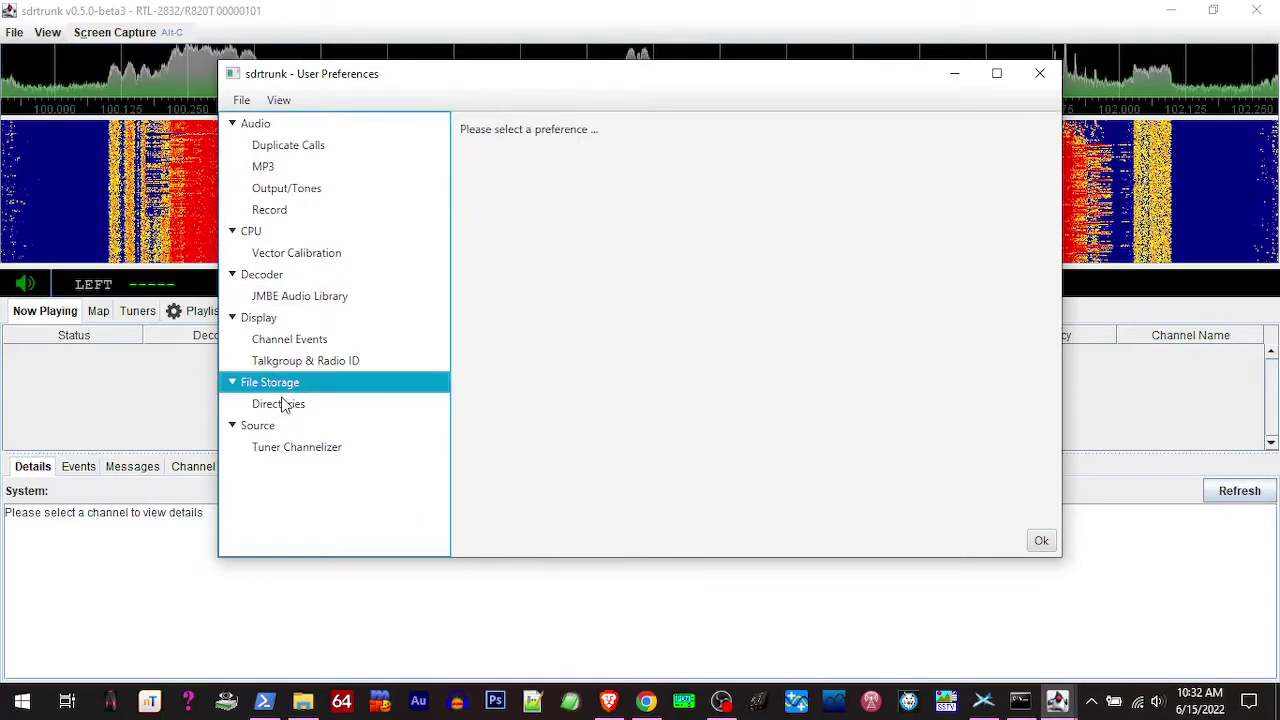
click(291, 408)
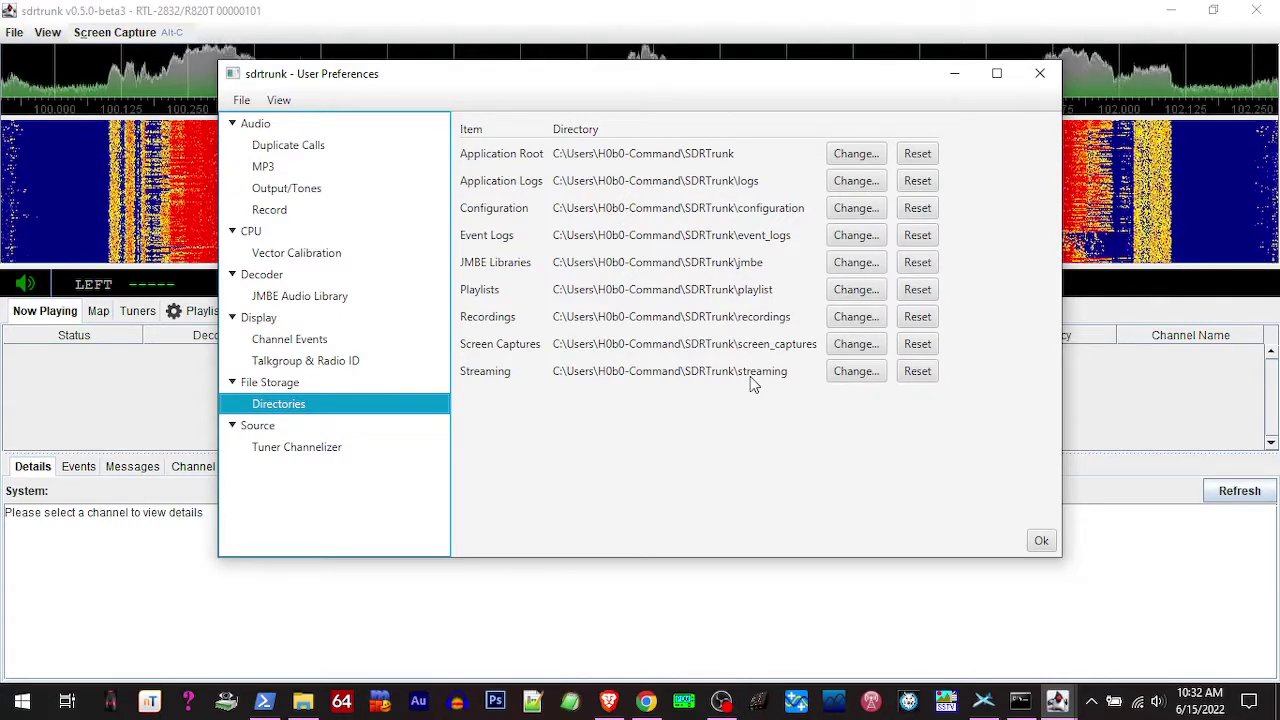
click(1042, 542)
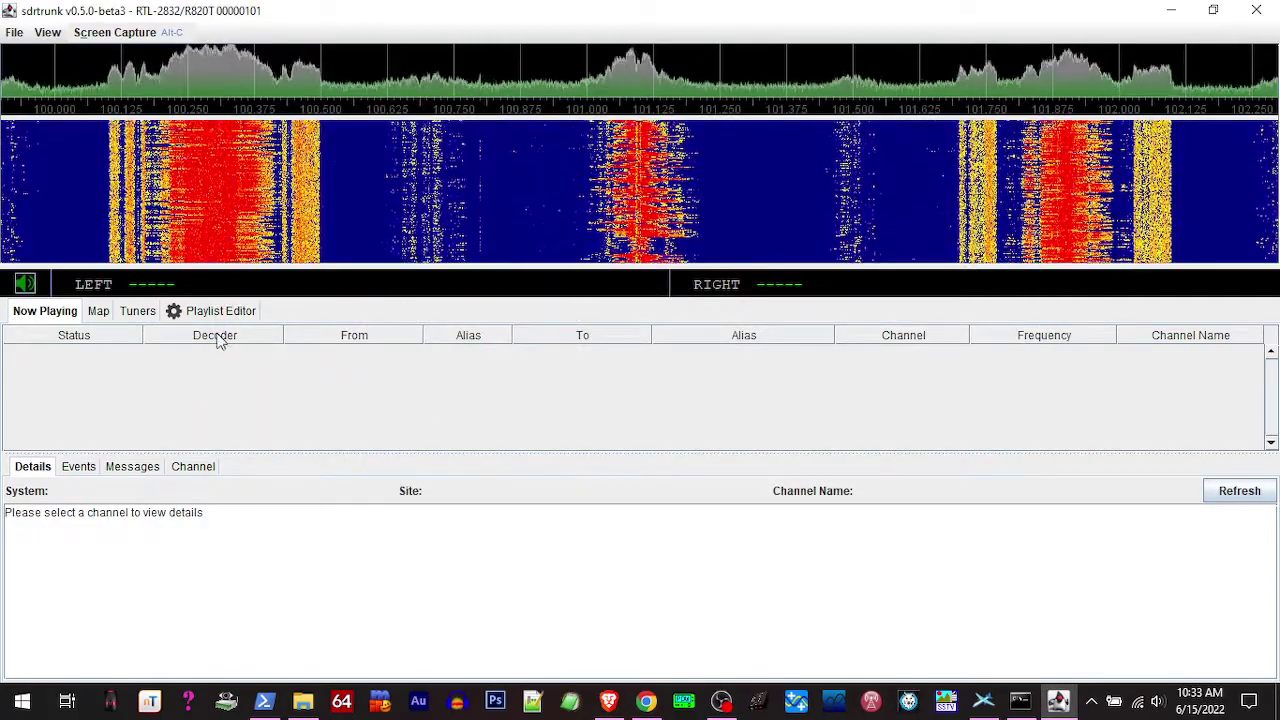
- Select the enabled RTL-2832 tuner on the Tuners tab and view its hardware info
click(139, 315)
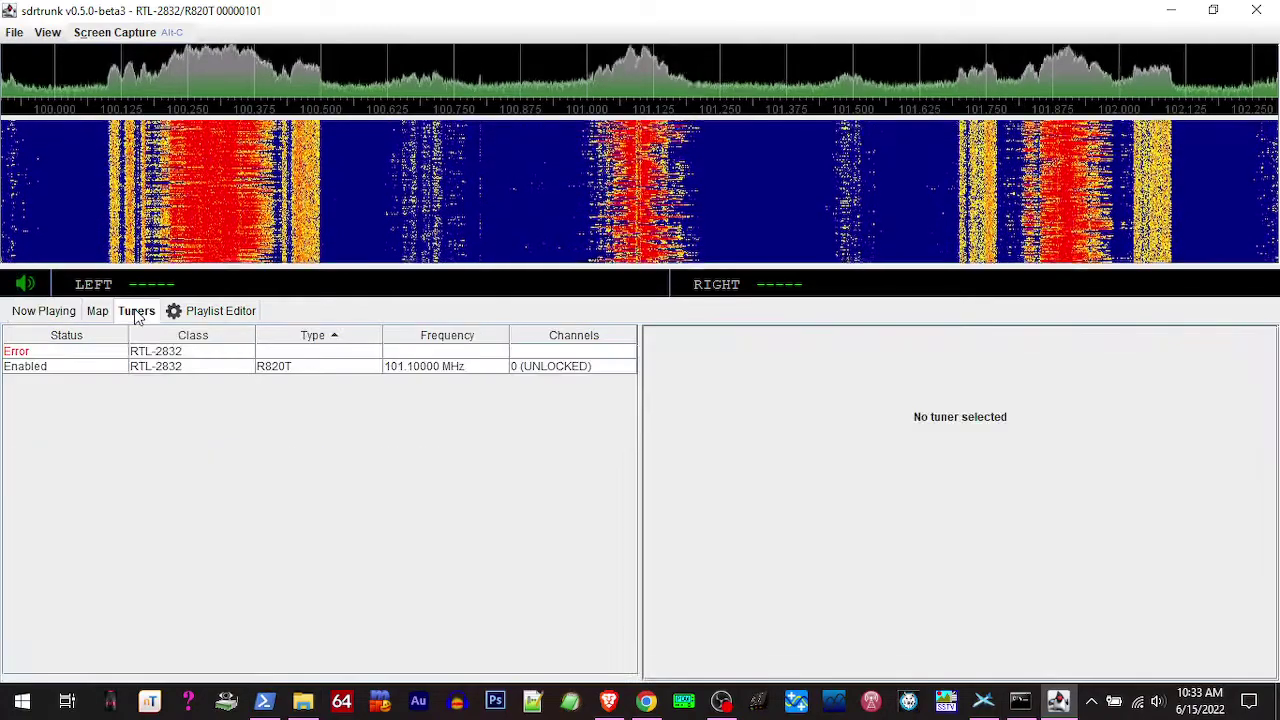
click(84, 372)
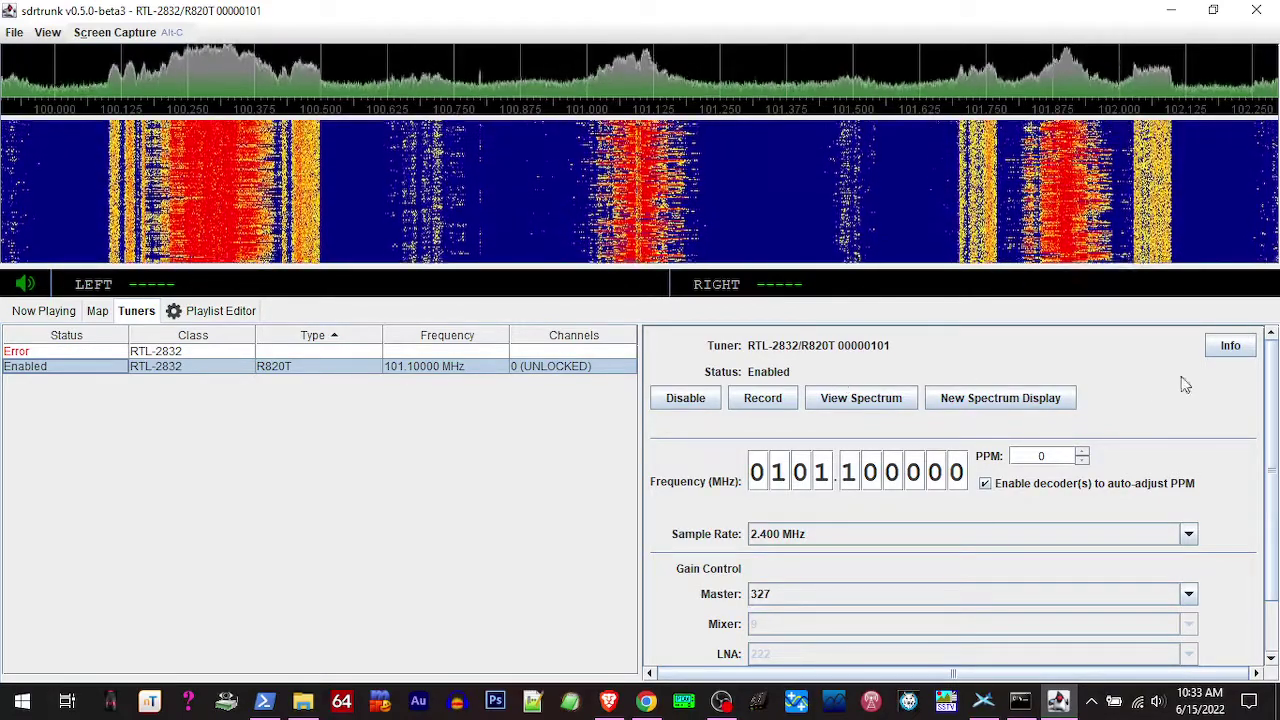
click(1228, 352)
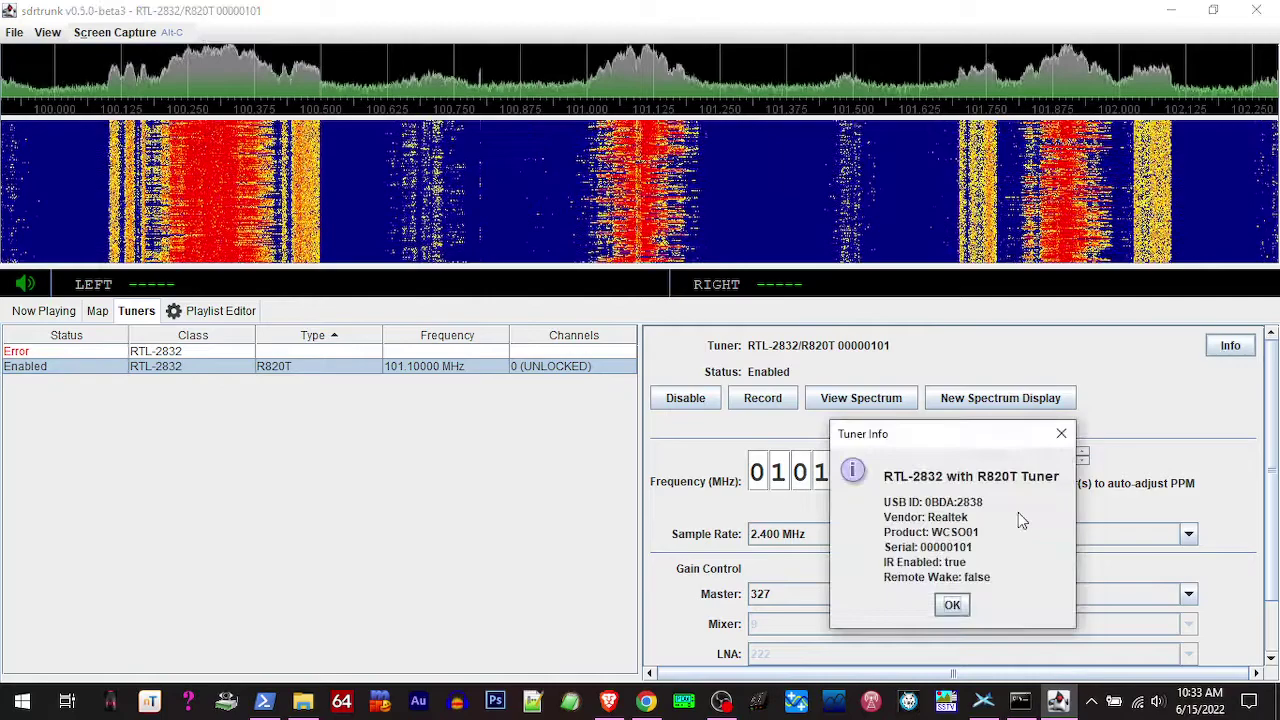
click(955, 607)
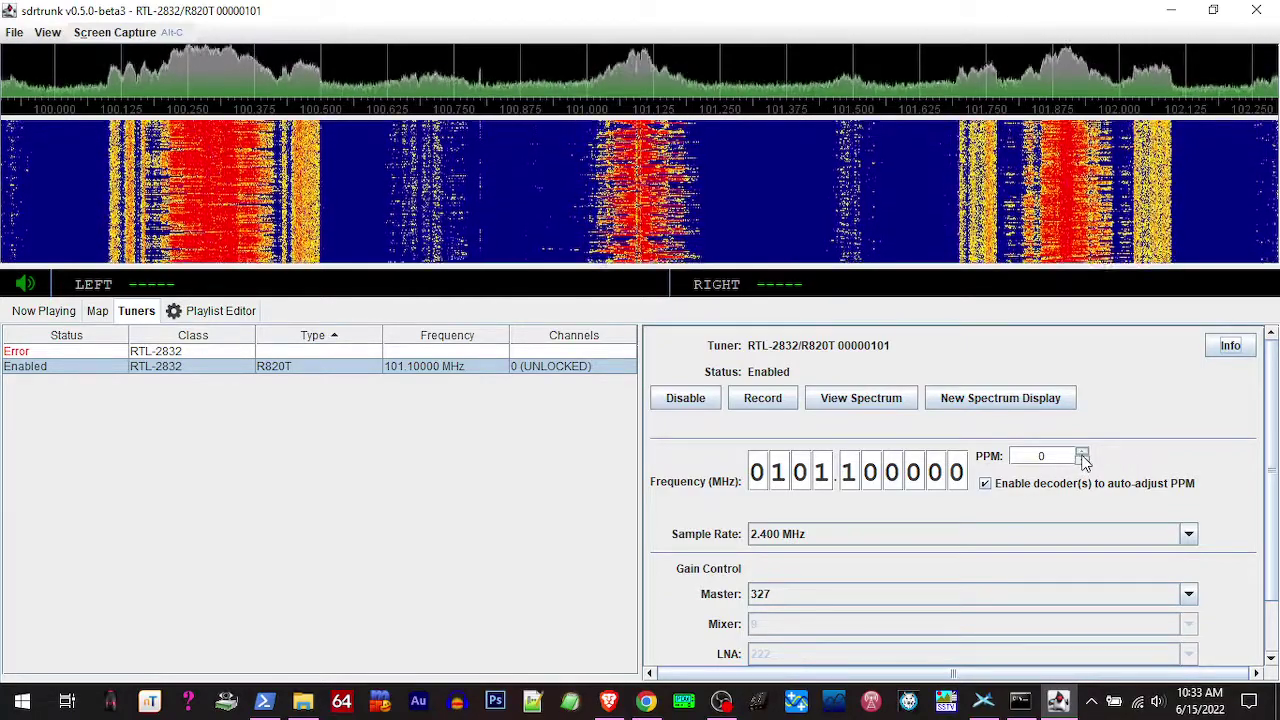
- Raise the tuner's PPM correction to 1.0
click(1082, 453)
click(1082, 453)
click(1082, 453)
click(1082, 453)
click(1082, 453)
click(1082, 453)
click(1082, 453)
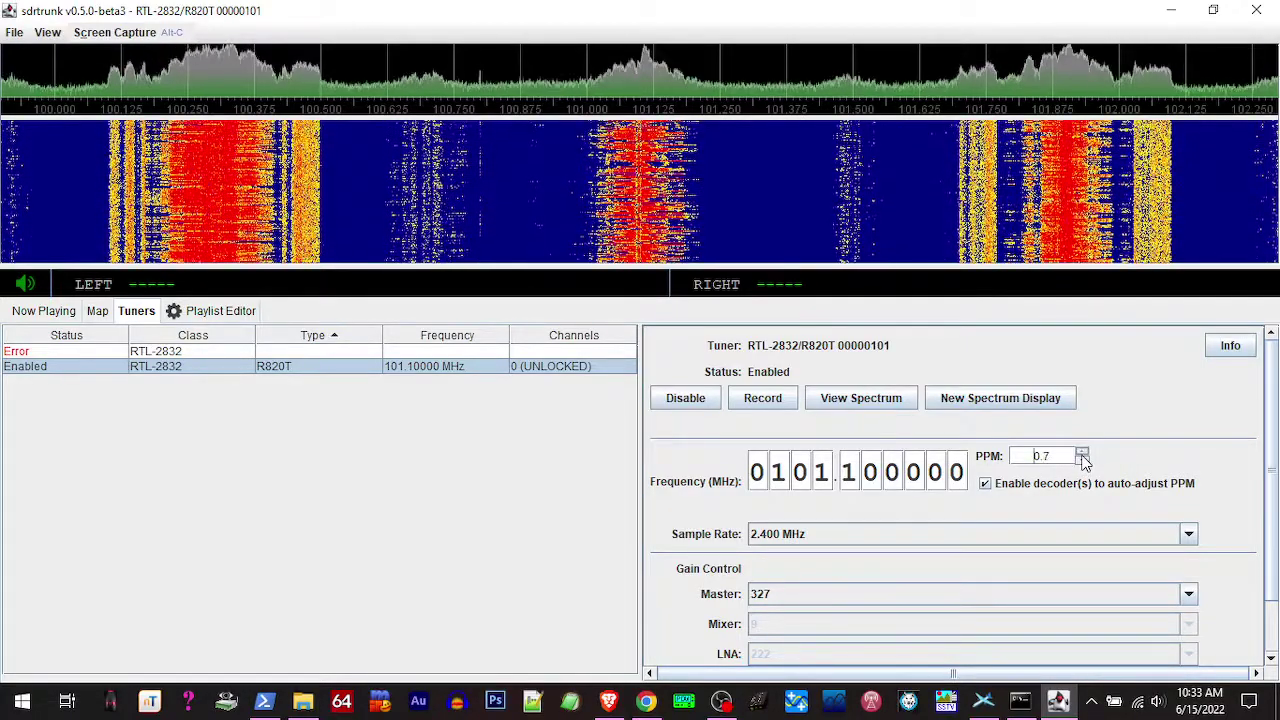
click(1082, 453)
click(1082, 453)
click(1082, 453)
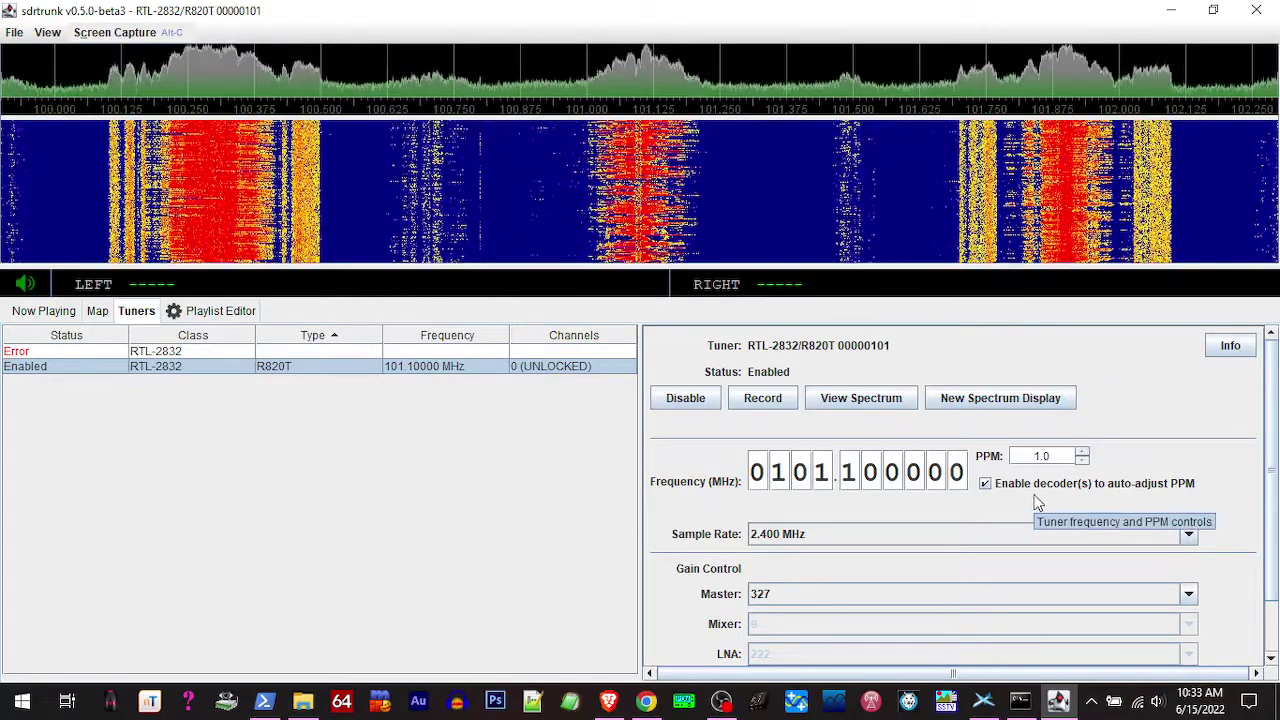
- Try Automatic master gain, then set the master gain back to 327
click(797, 598)
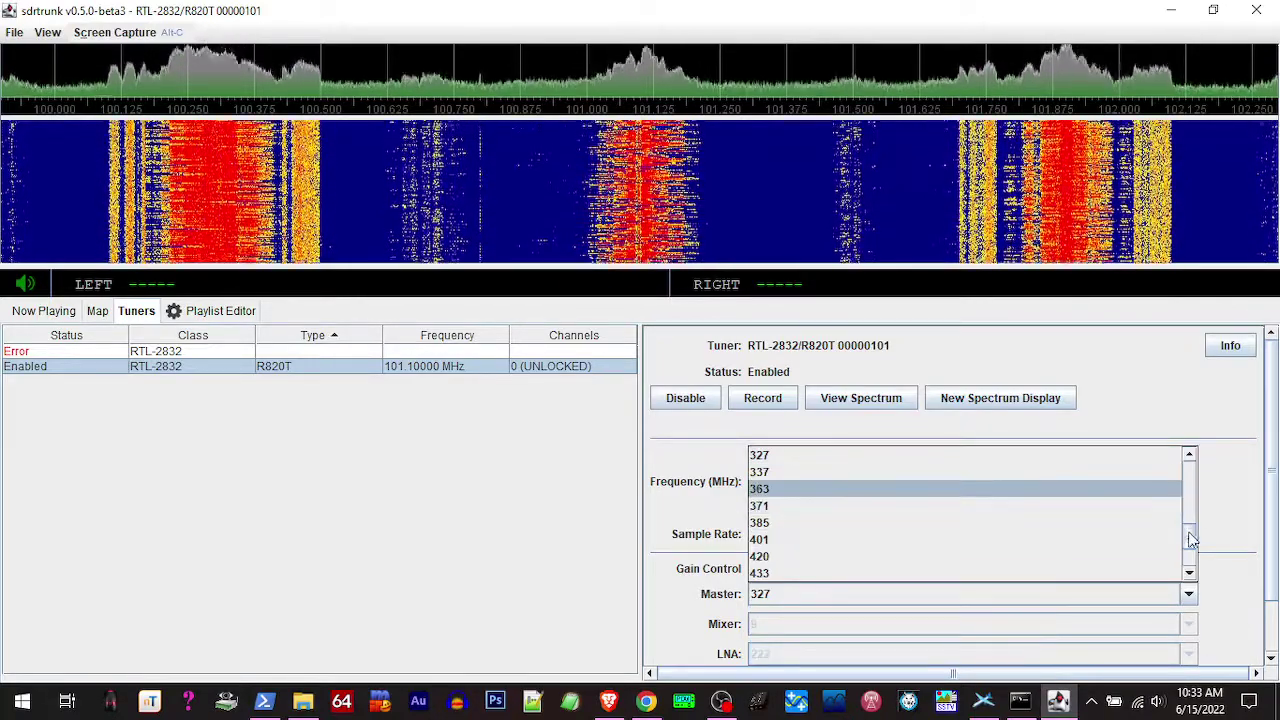
drag(1190, 535, 1196, 468)
click(795, 463)
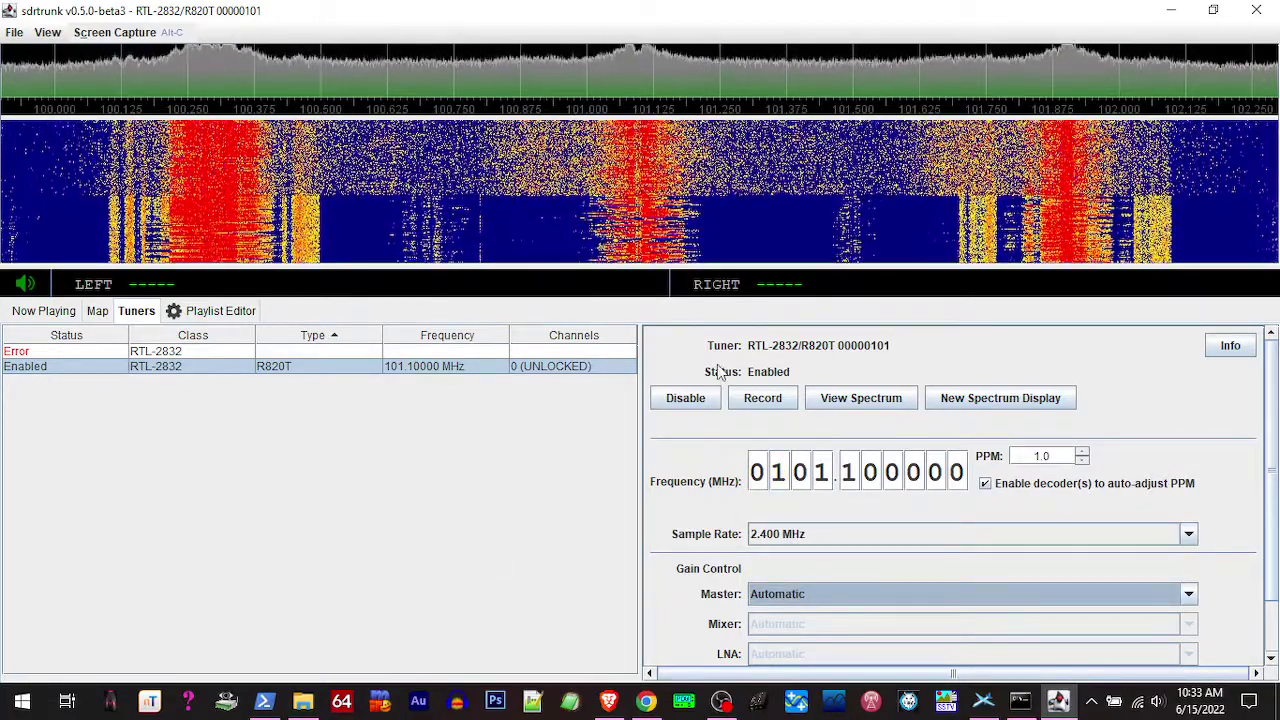
click(790, 596)
scroll(809, 548, down, 3)
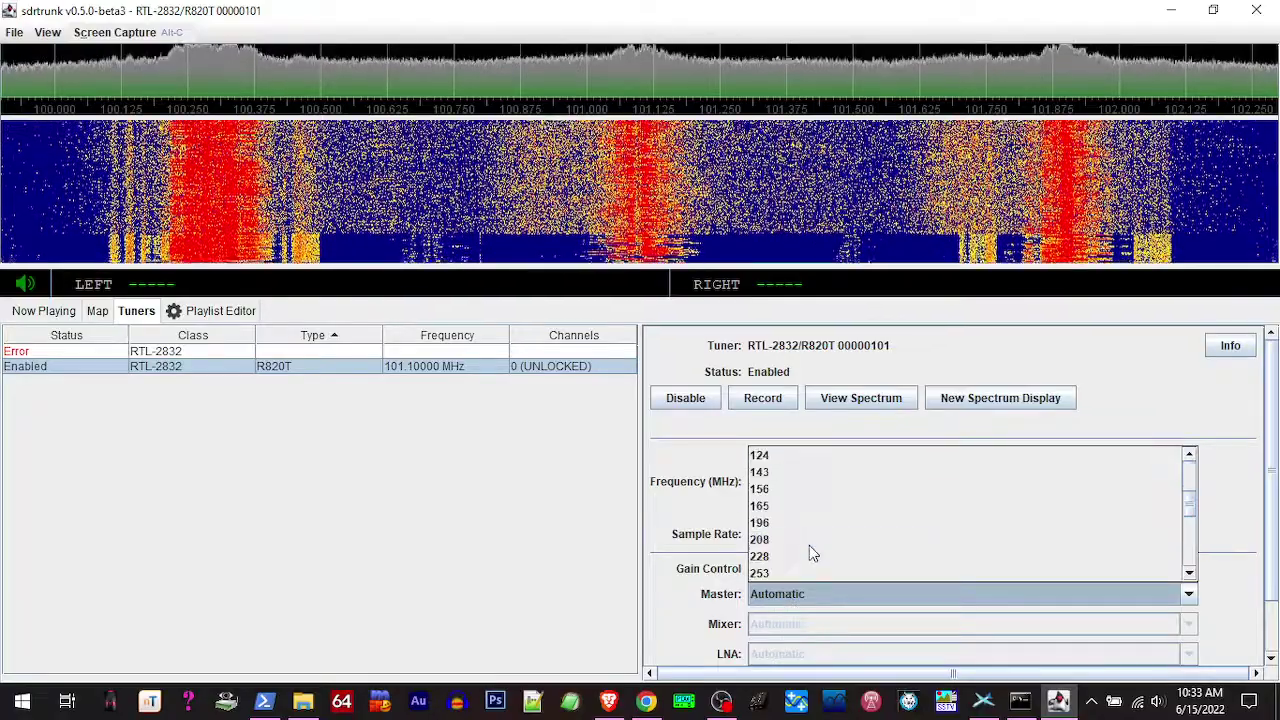
scroll(809, 548, down, 2)
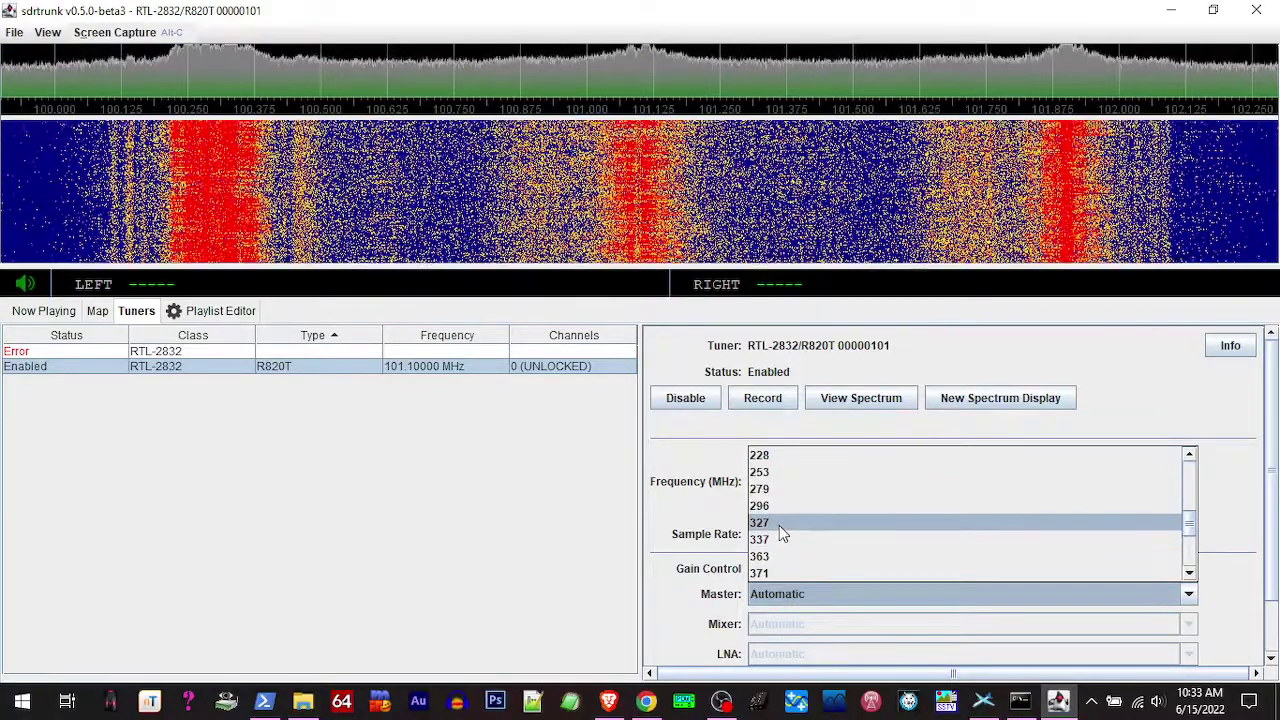
click(781, 535)
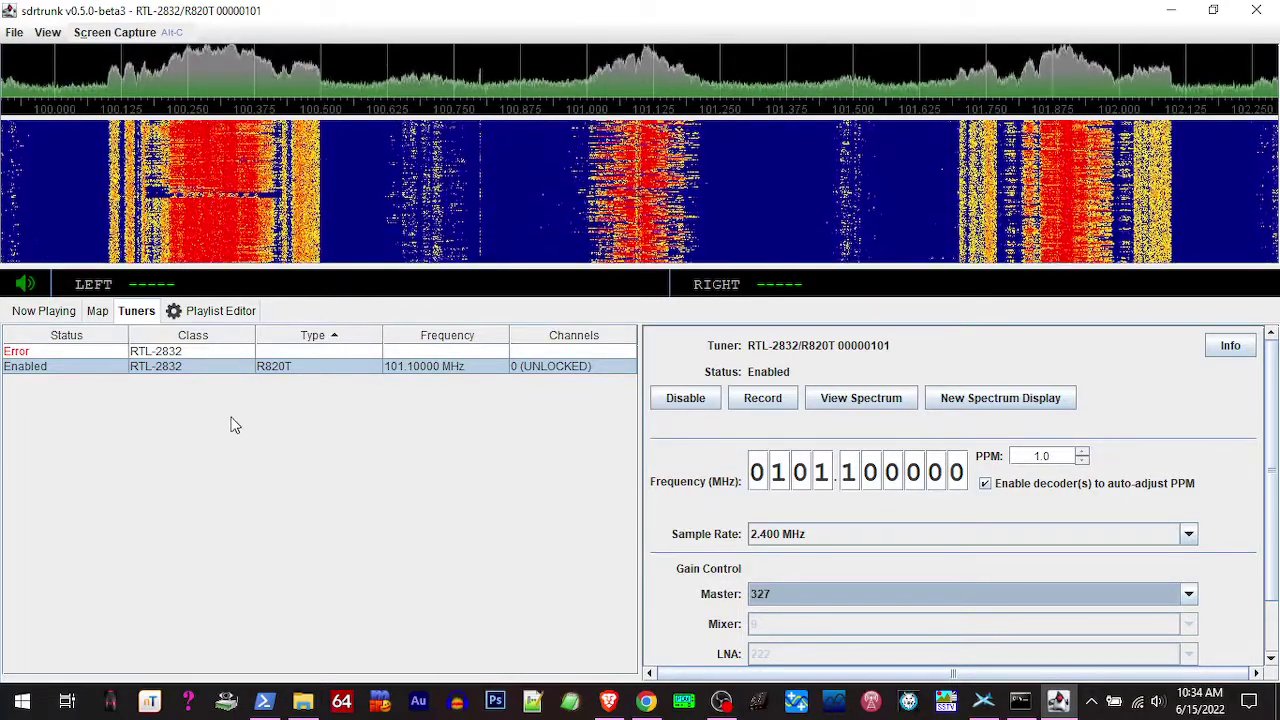
click(221, 314)
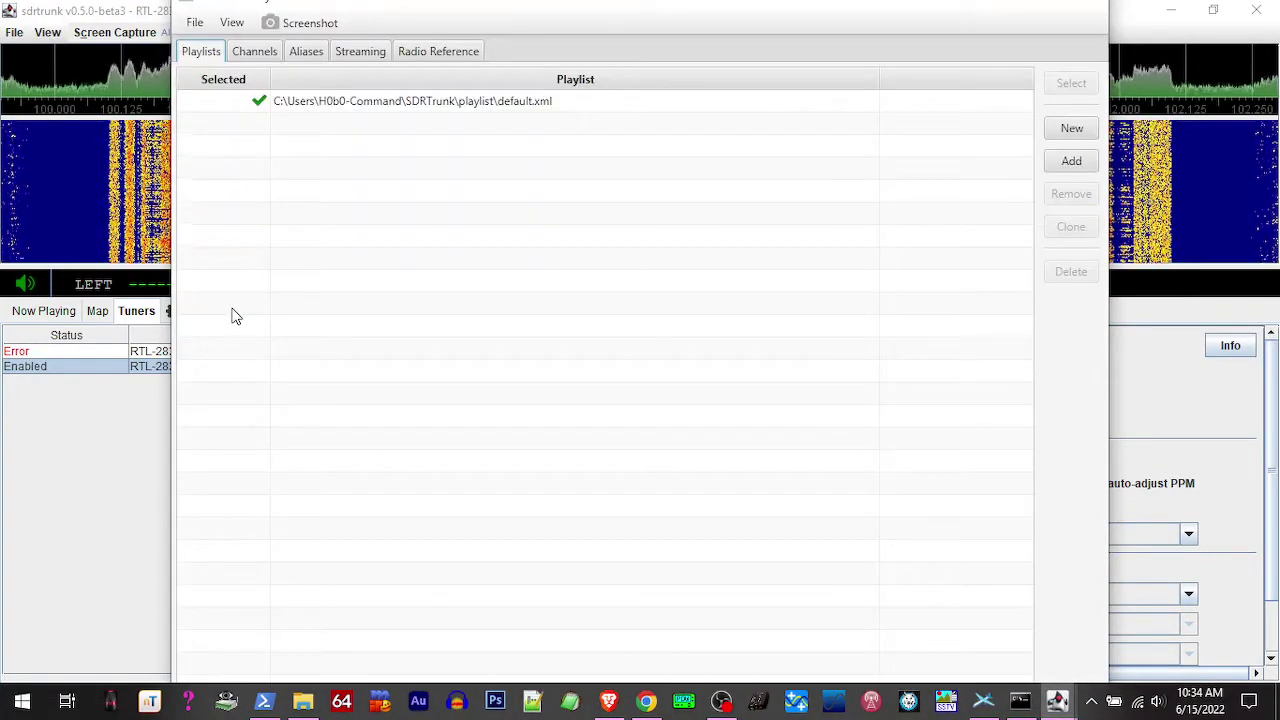
- In the Radio Reference tab, choose CRESA 911 from Clark County's trunked systems
click(444, 57)
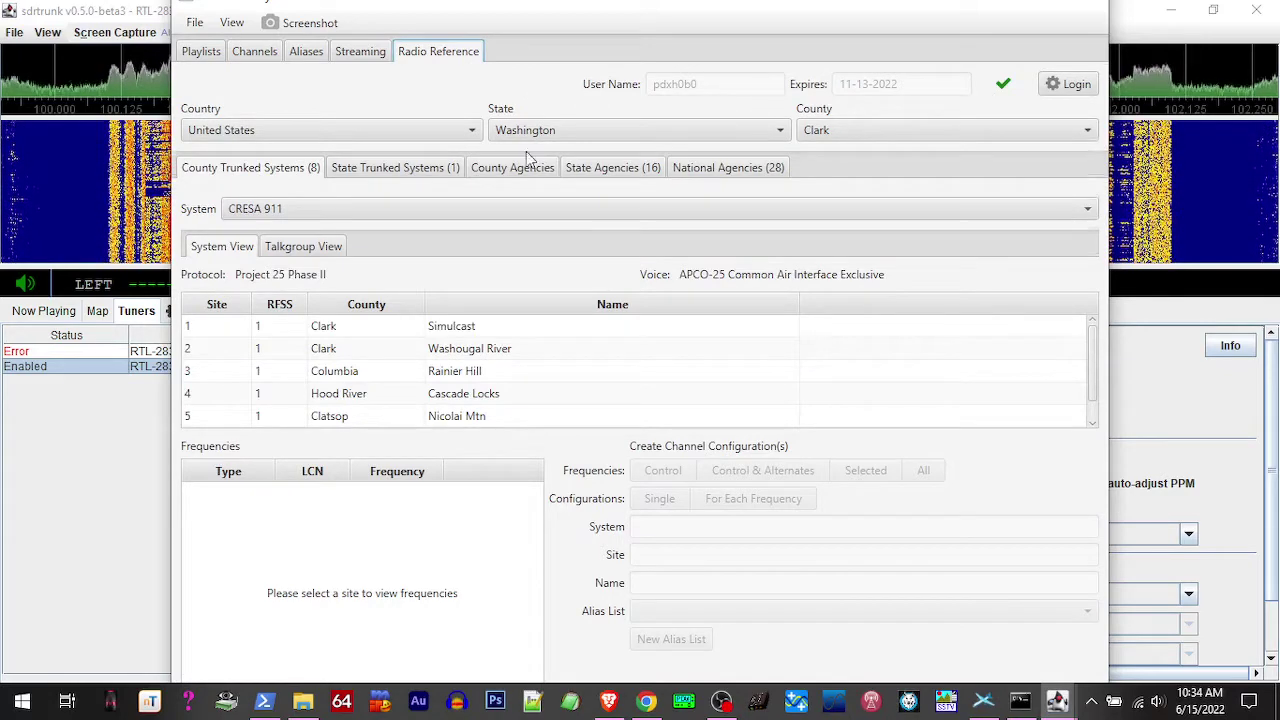
click(294, 208)
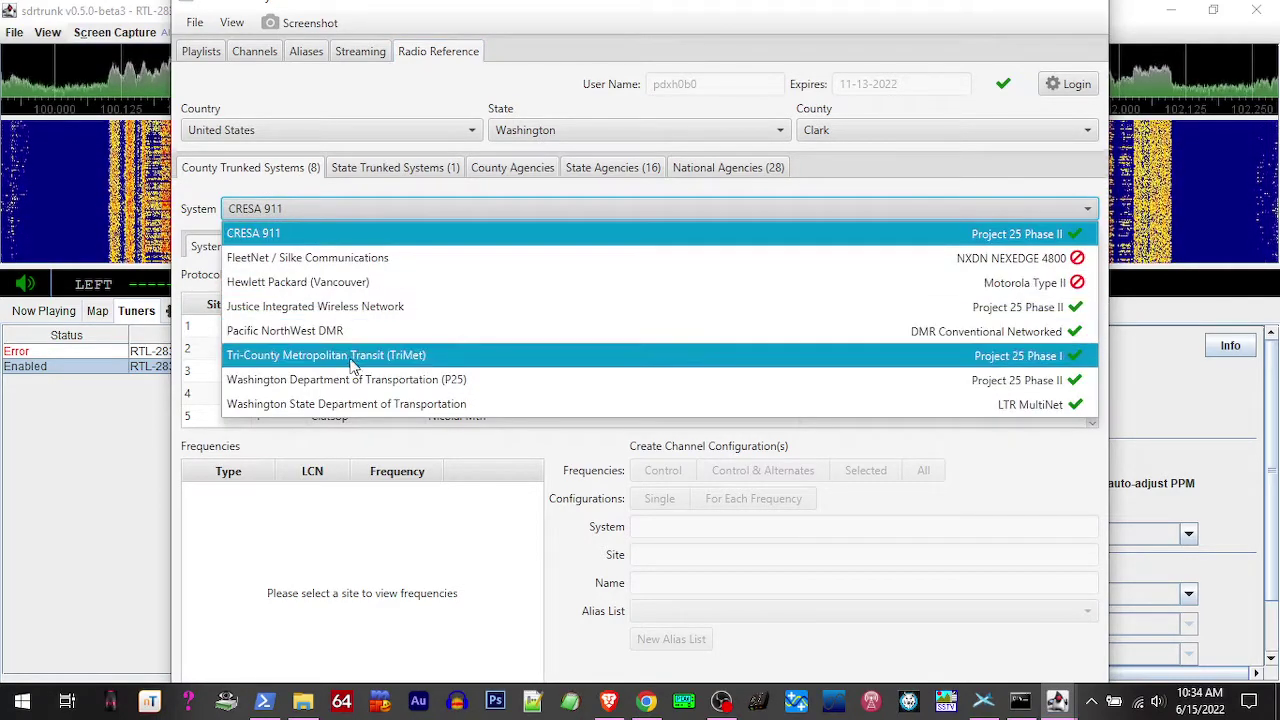
click(270, 236)
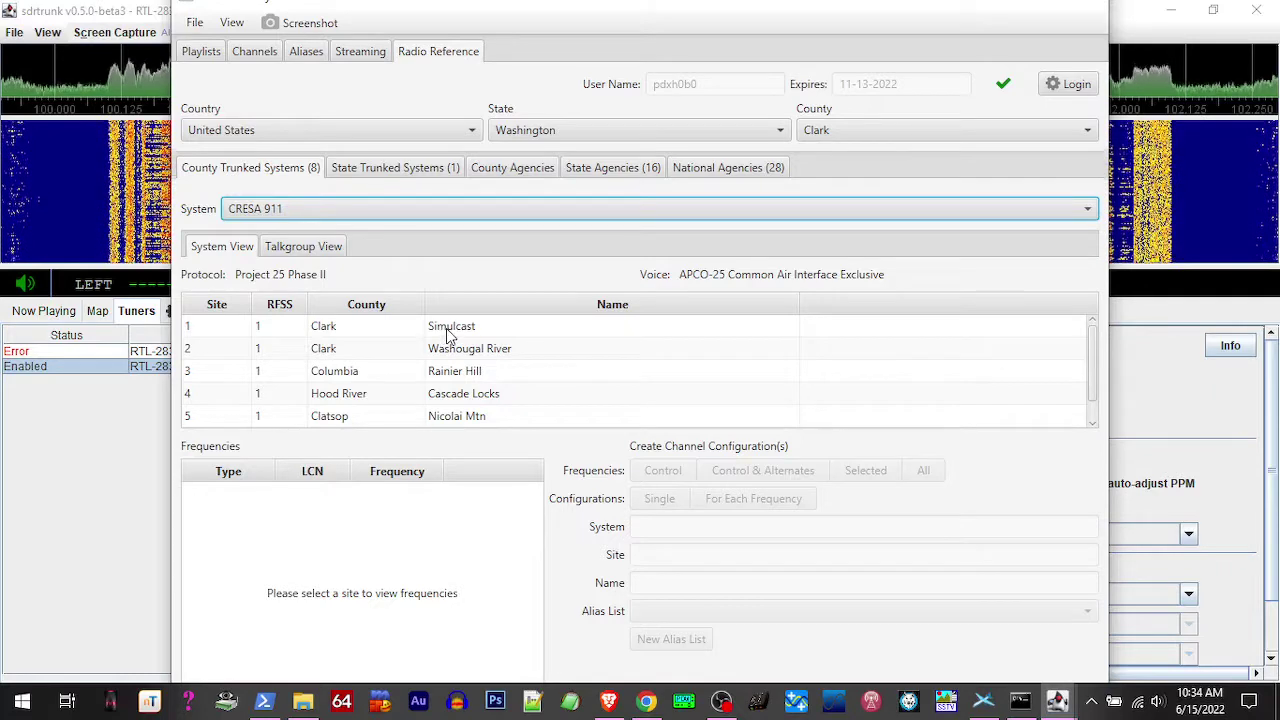
- Browse the RadioReference database by location to Washington's Clark County trunked systems
click(646, 701)
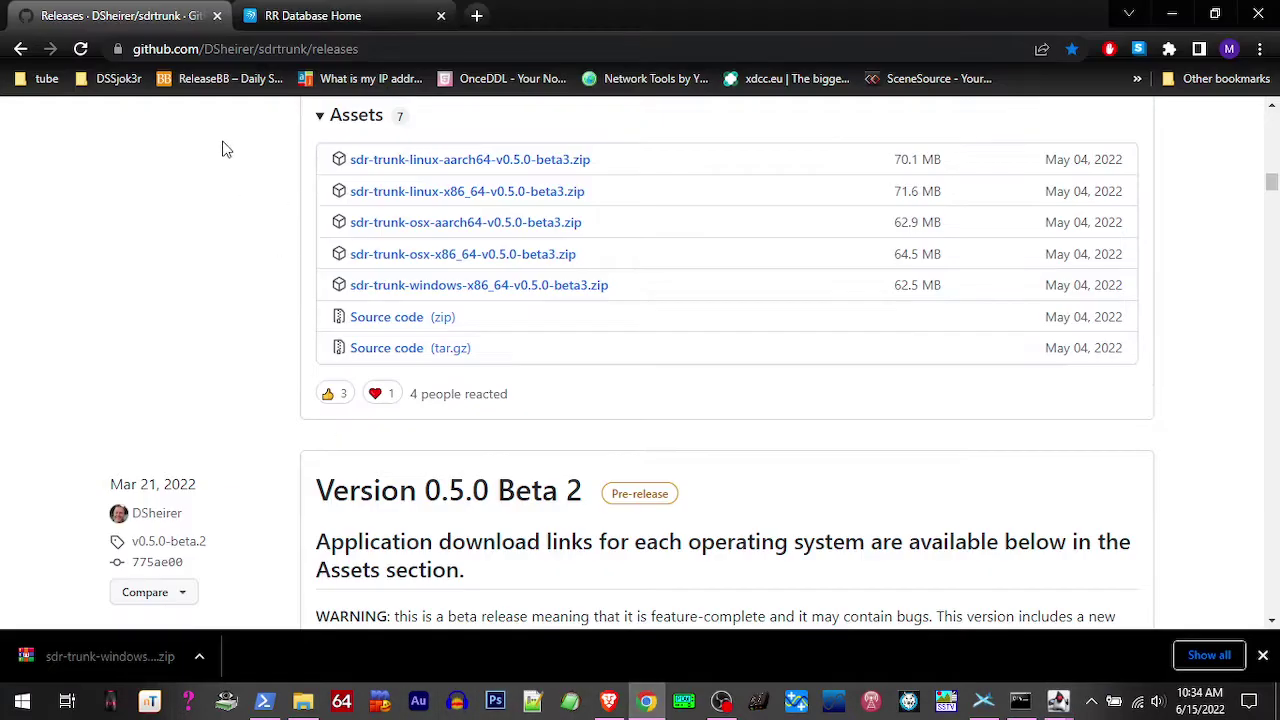
click(314, 17)
click(395, 342)
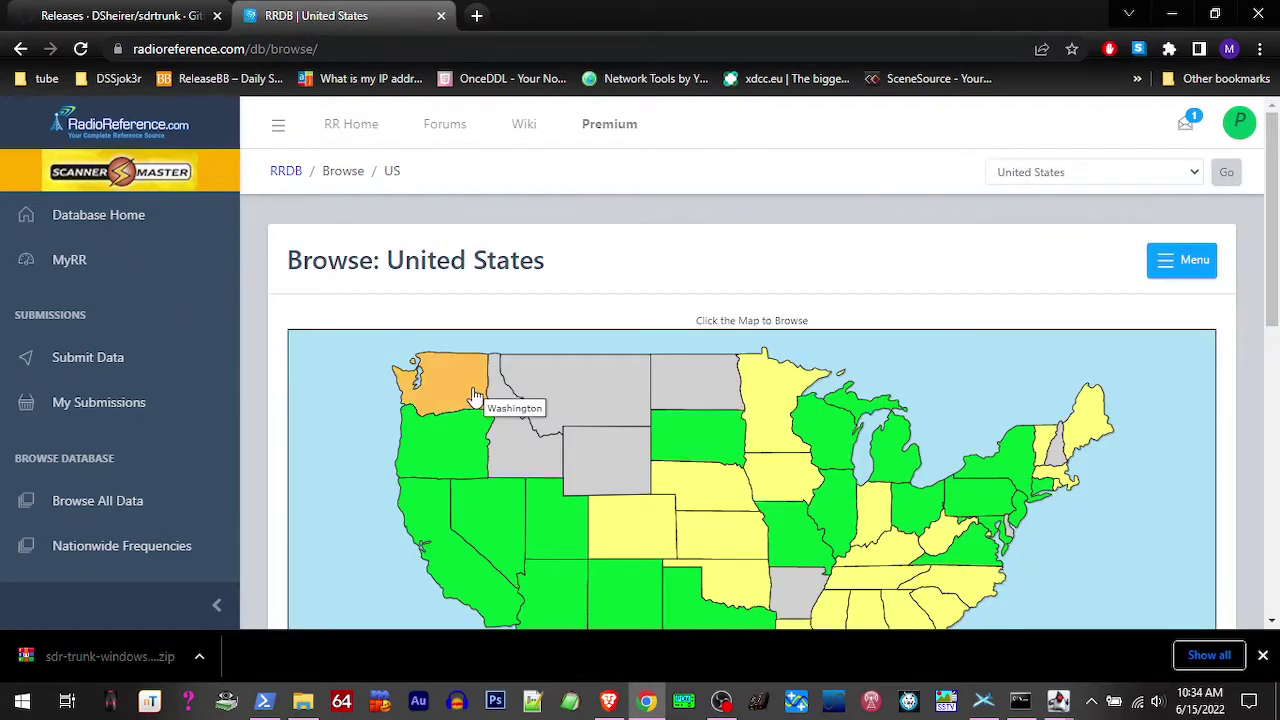
click(476, 396)
scroll(476, 396, down, 3)
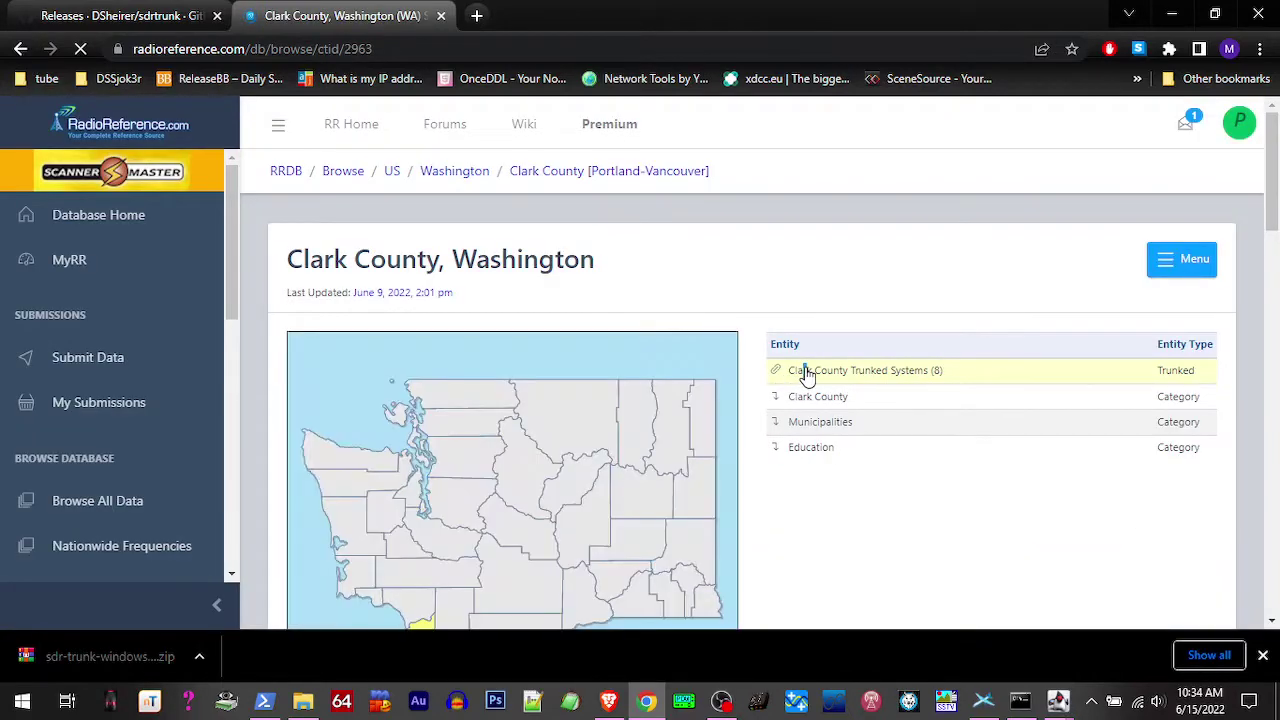
click(806, 371)
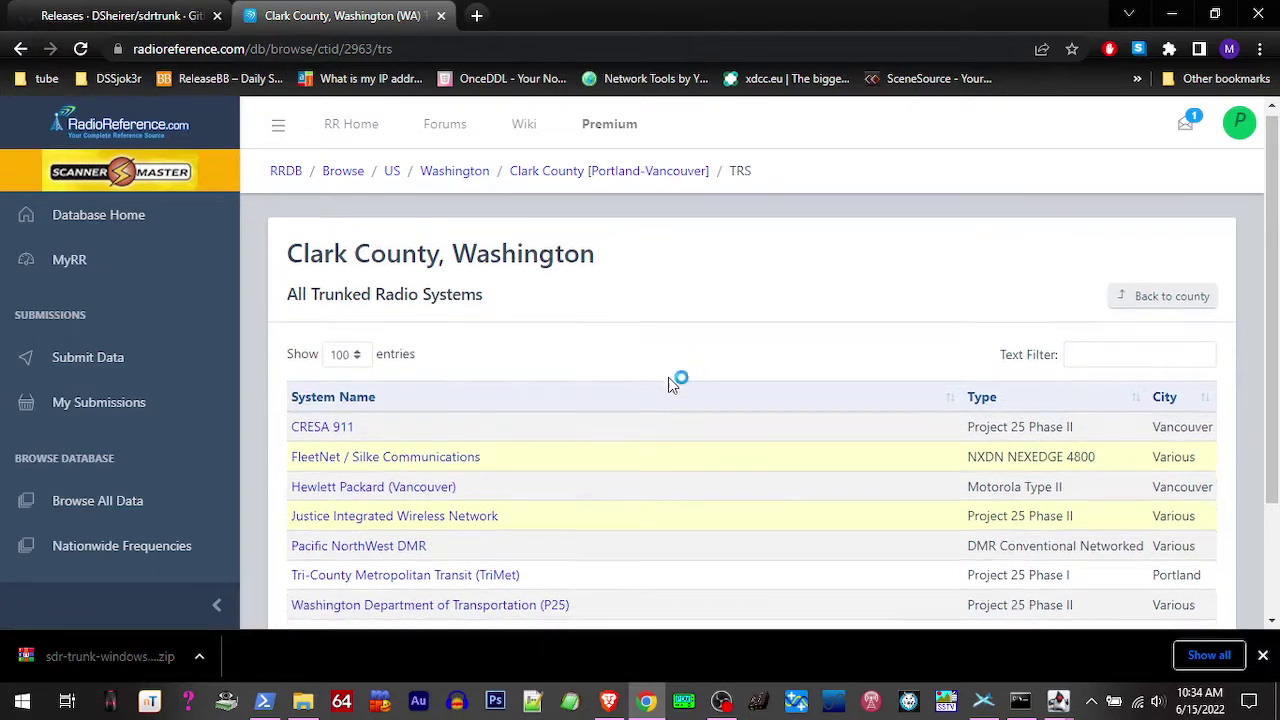
- Open the CRESA 911 system page and scroll to its site frequencies and talkgroups
scroll(372, 347, down, 1)
click(323, 340)
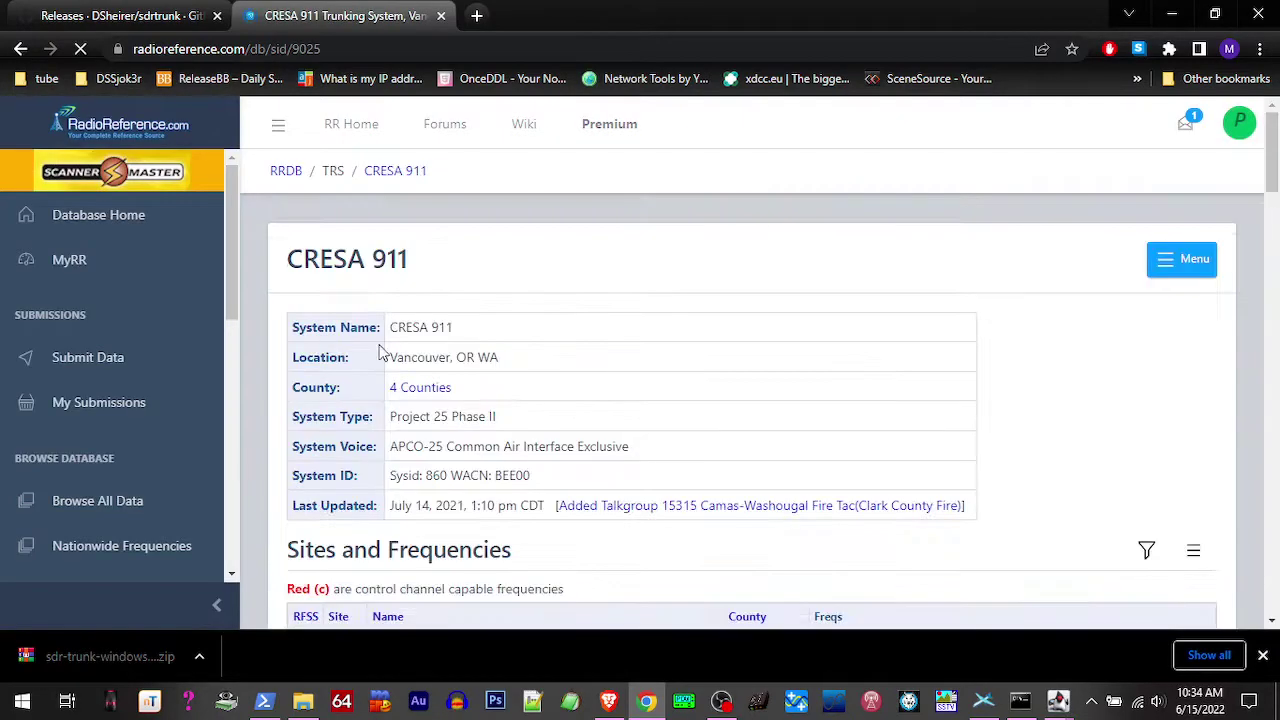
scroll(400, 355, down, 2)
scroll(398, 354, down, 2)
scroll(400, 354, up, 1)
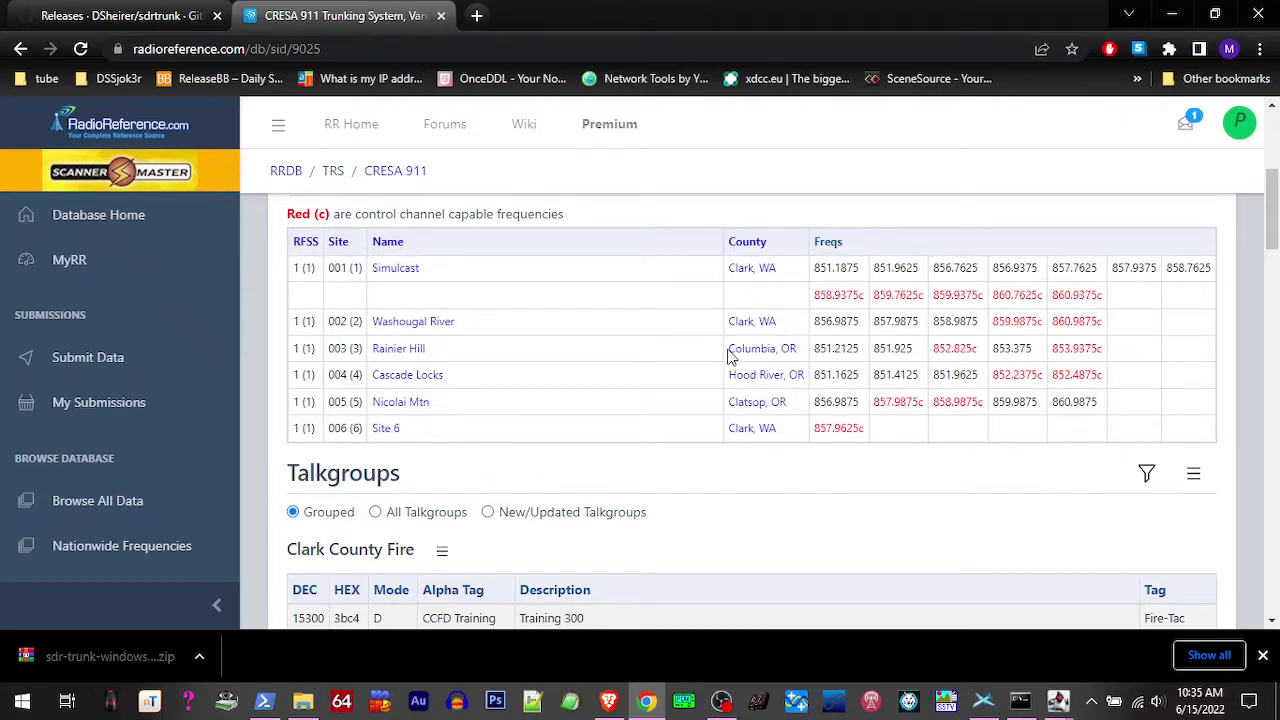
scroll(731, 356, down, 1)
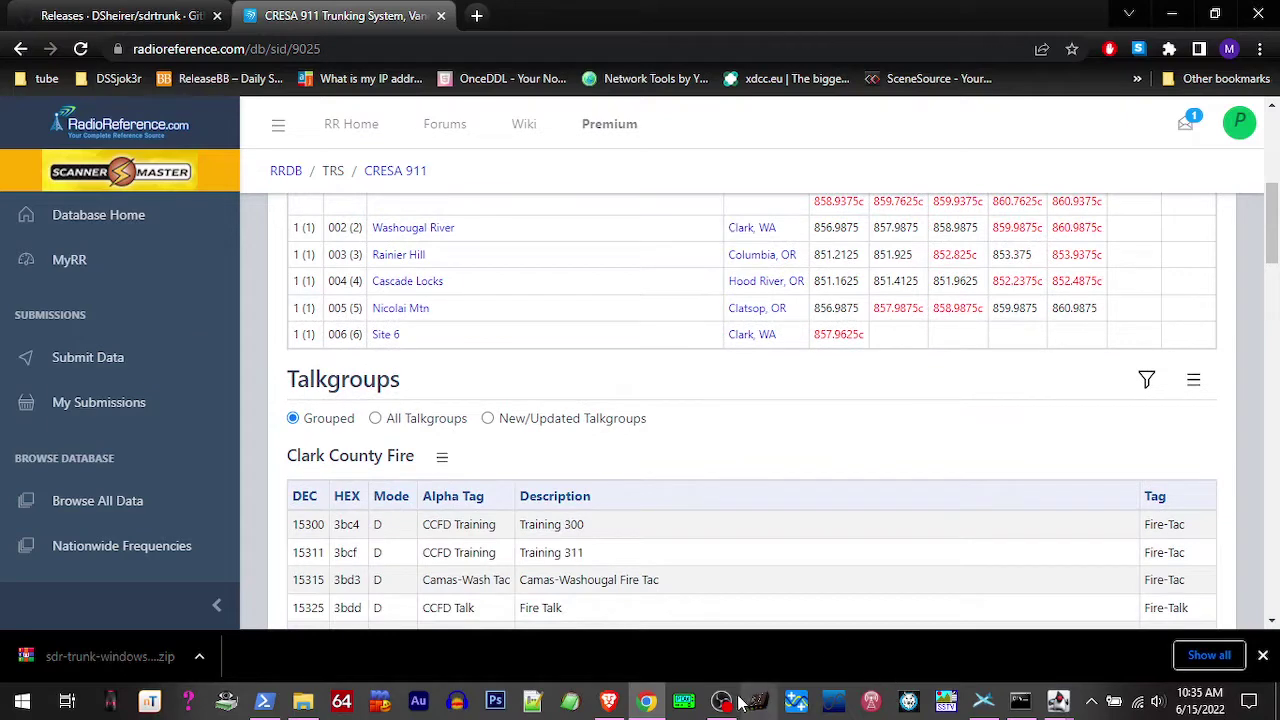
- Select CRESA 911's Clark Simulcast site and add a new alias list named 'CRESA-911 simulcast'
click(645, 708)
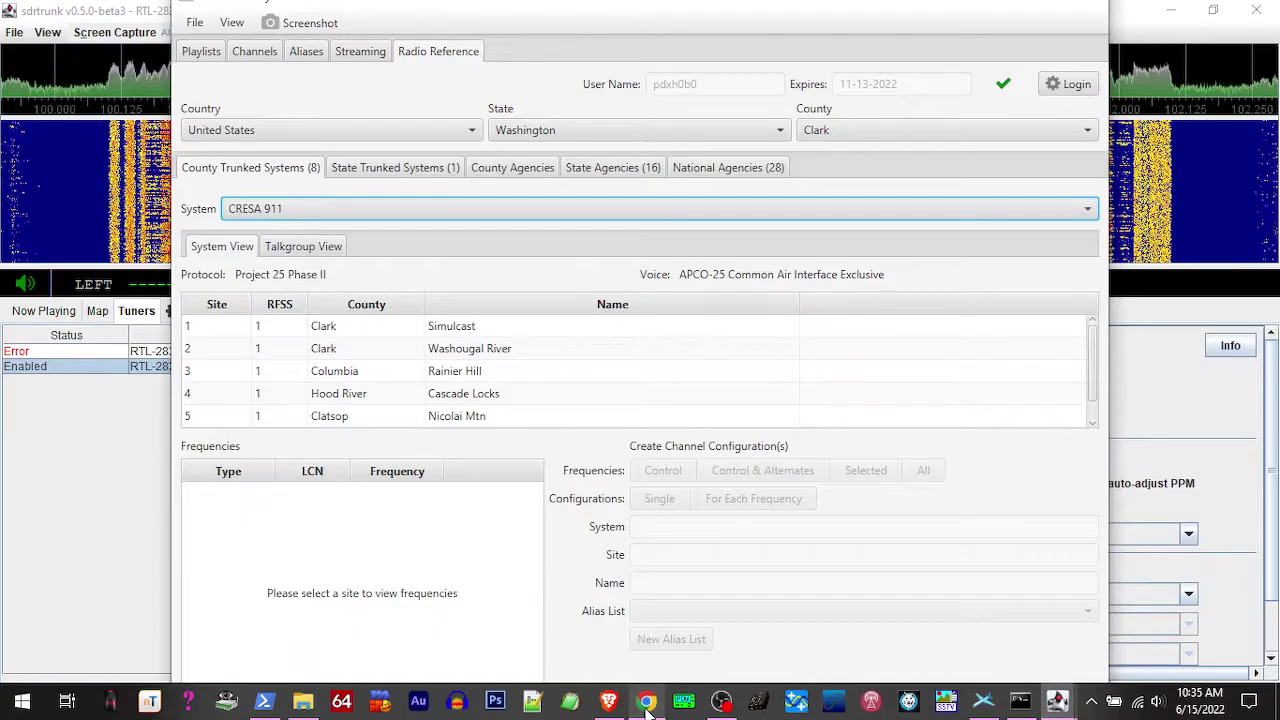
click(452, 334)
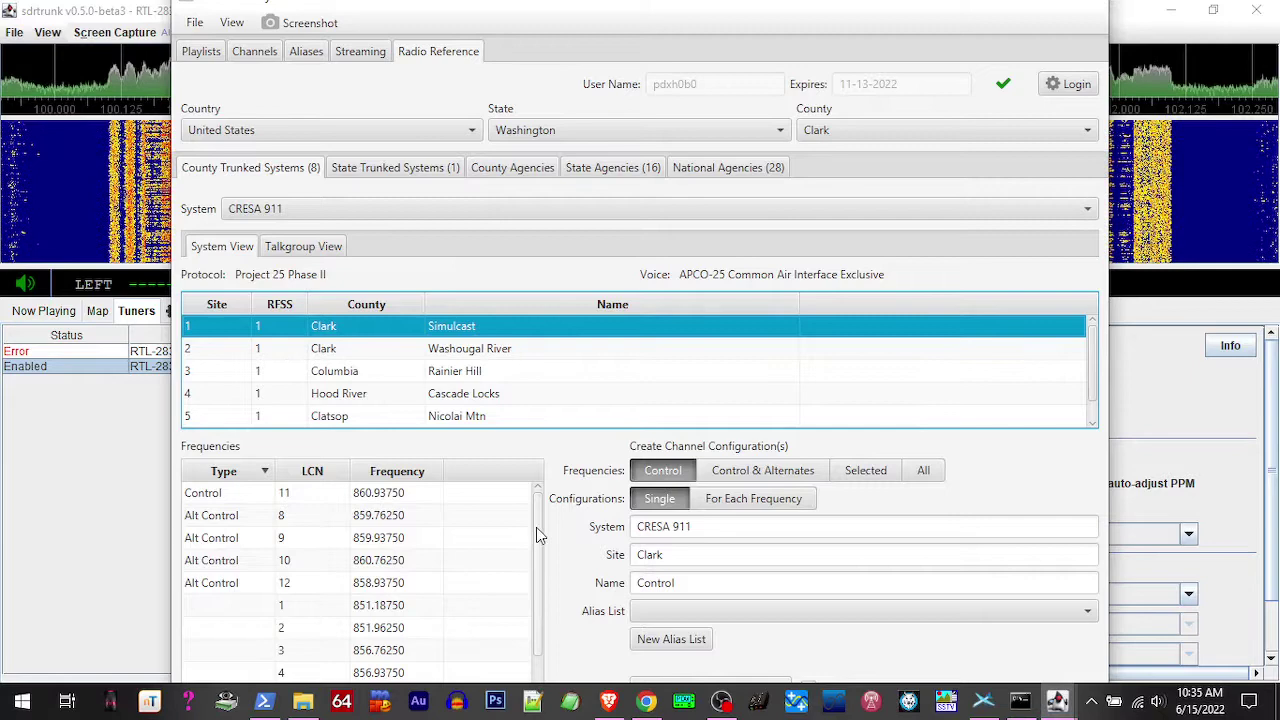
click(668, 640)
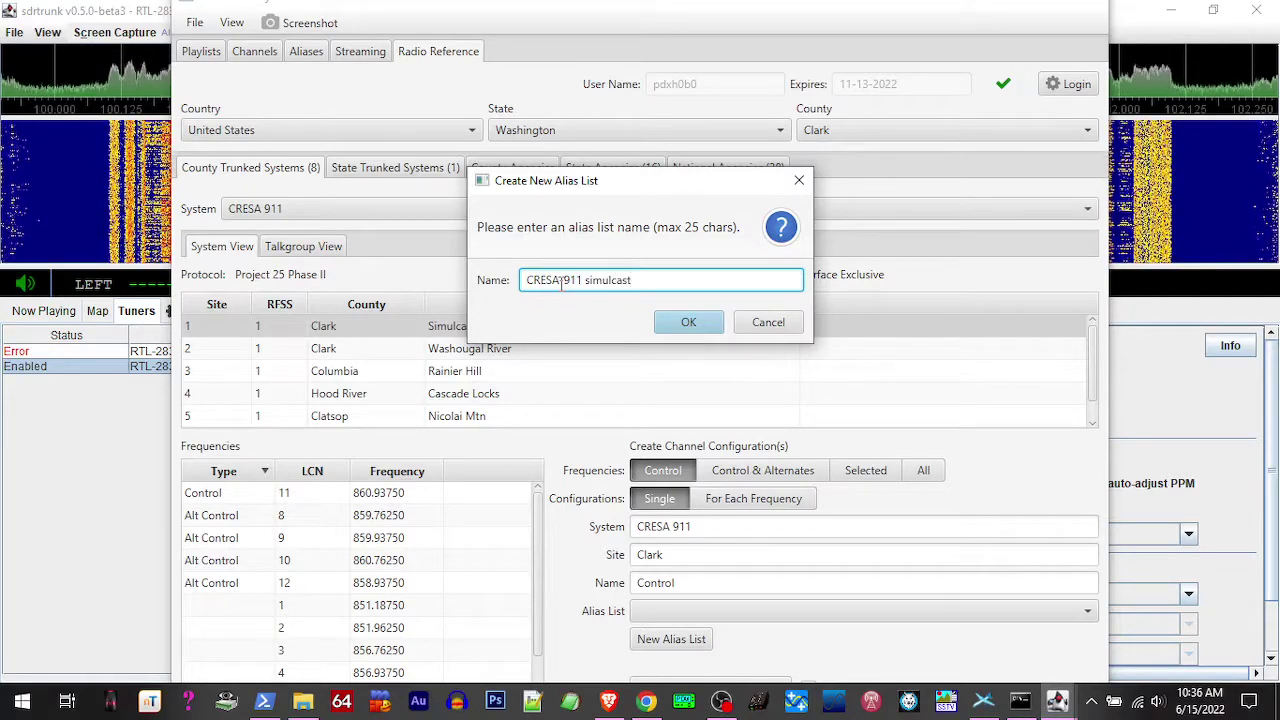
click(692, 322)
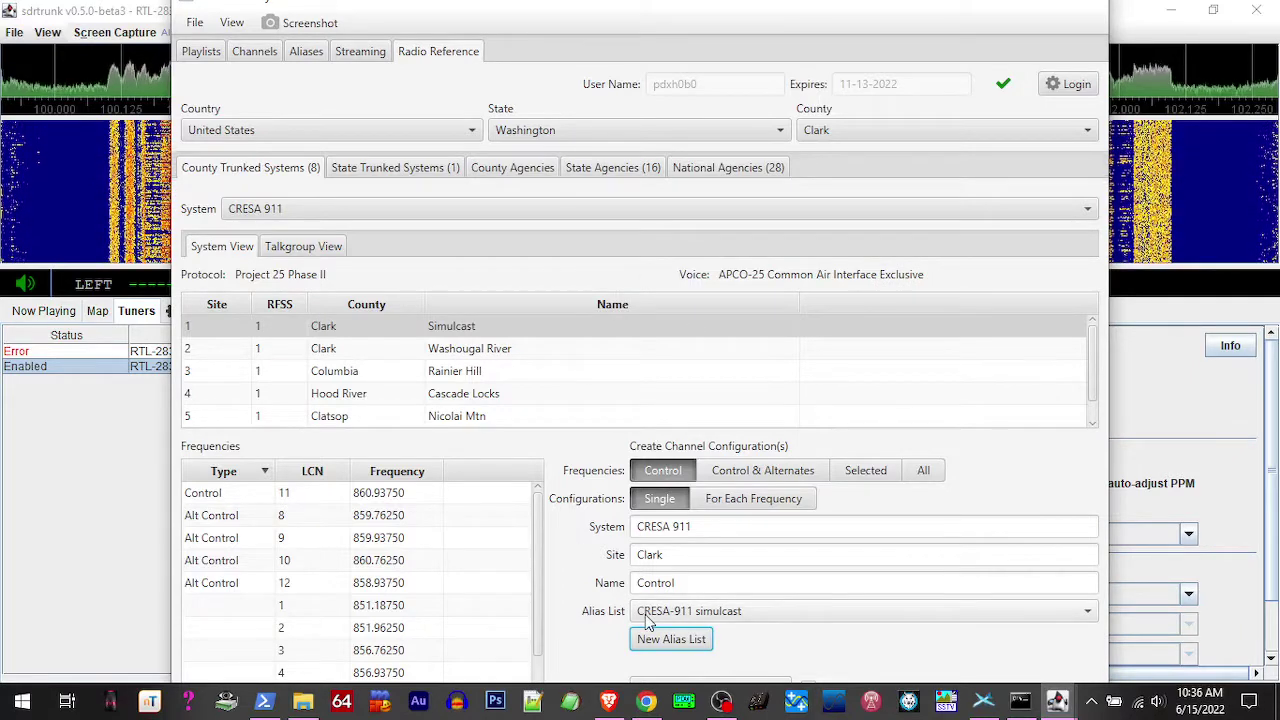
- Import every CRESA 911 talkgroup as an alias into the 'CRESA-911 simulcast' list
click(303, 248)
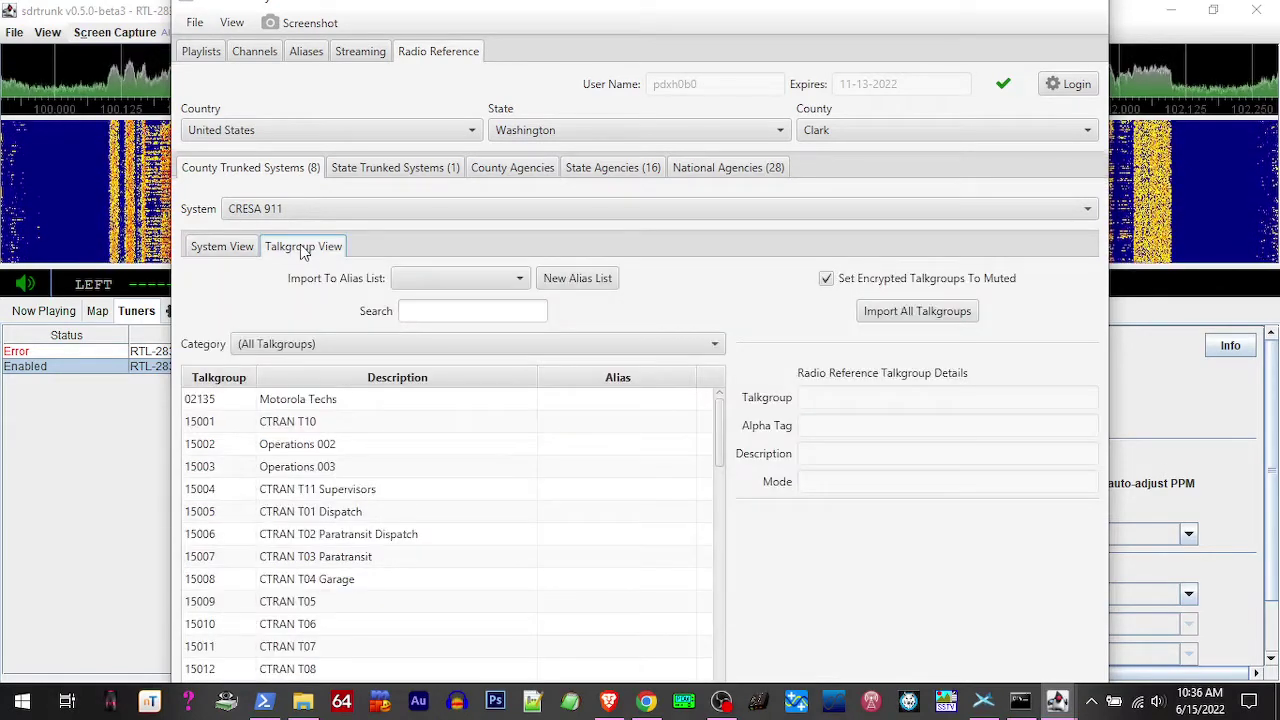
click(470, 278)
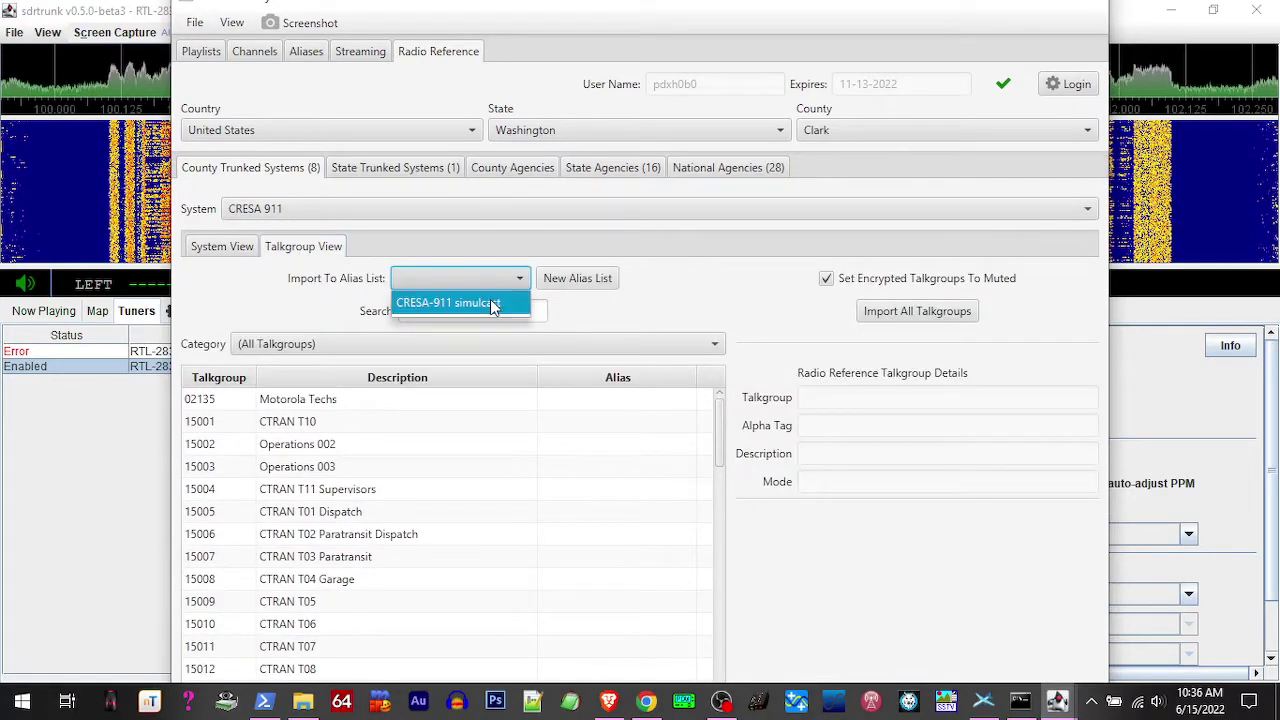
click(490, 300)
click(894, 314)
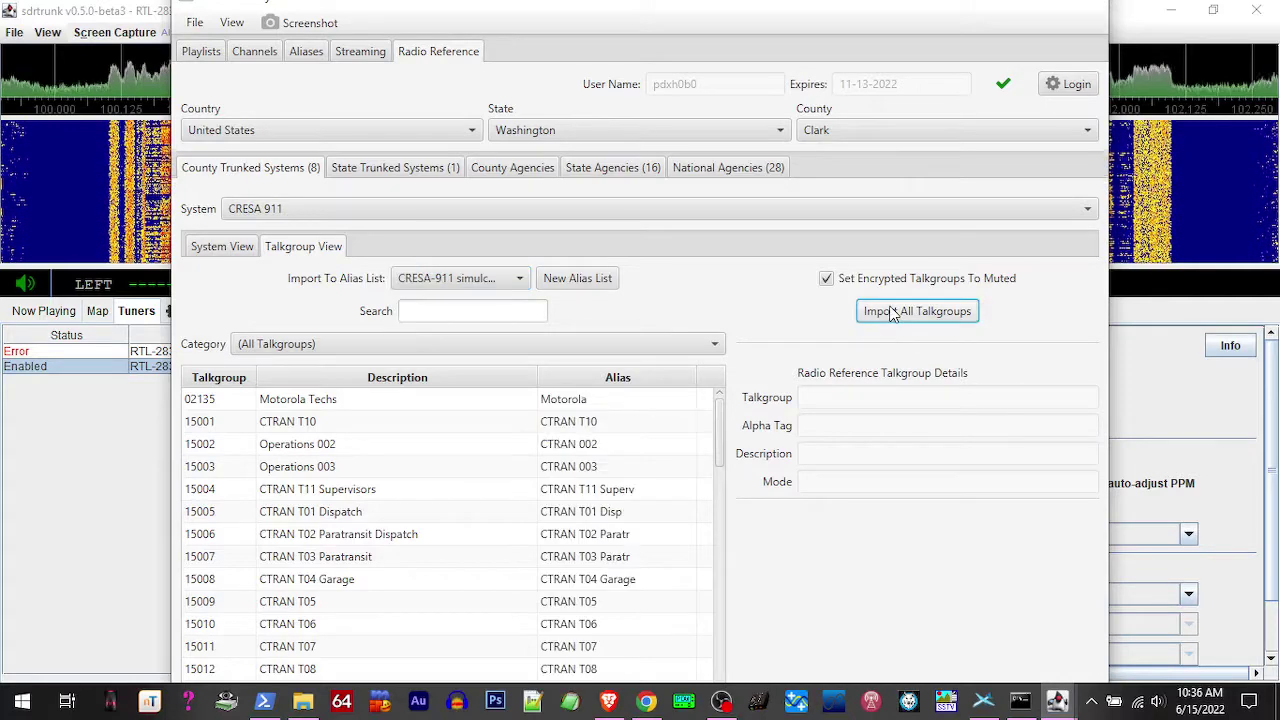
click(213, 250)
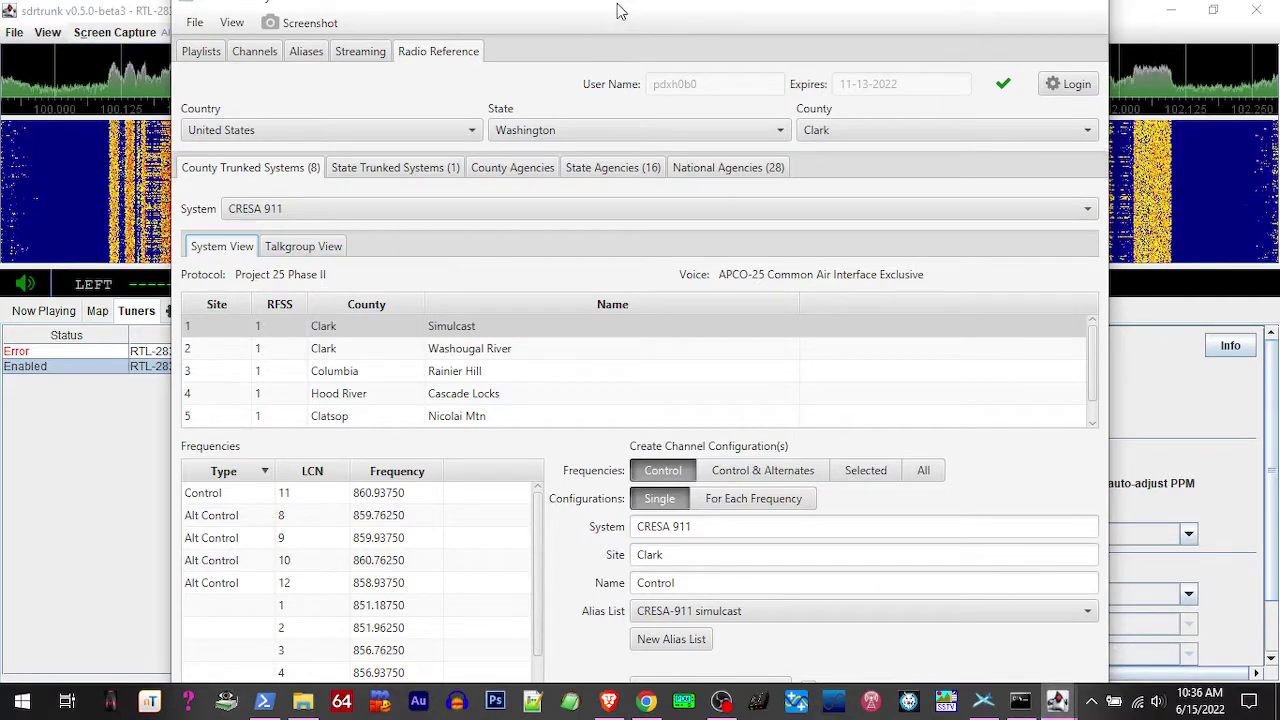
- Create the CRESA 911 Control channel with preferred tuner RTL-2832/R820T and start it playing
drag(615, 8, 632, 40)
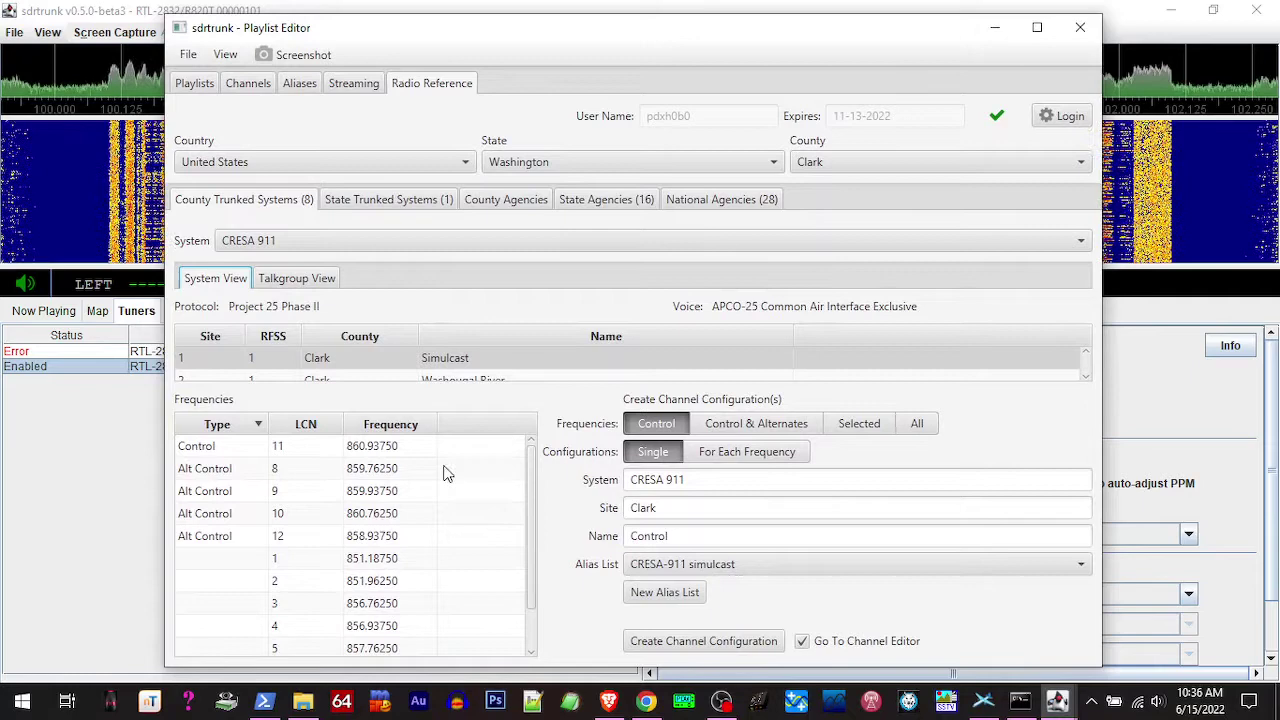
click(659, 644)
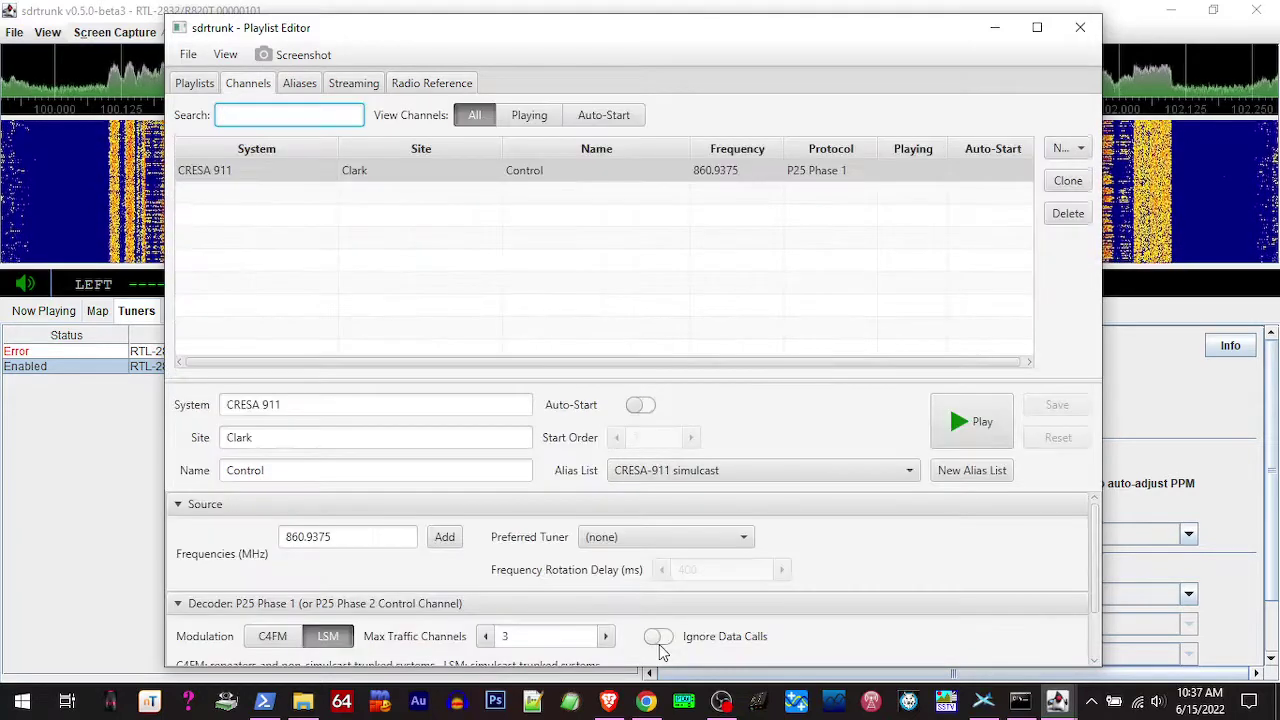
click(278, 174)
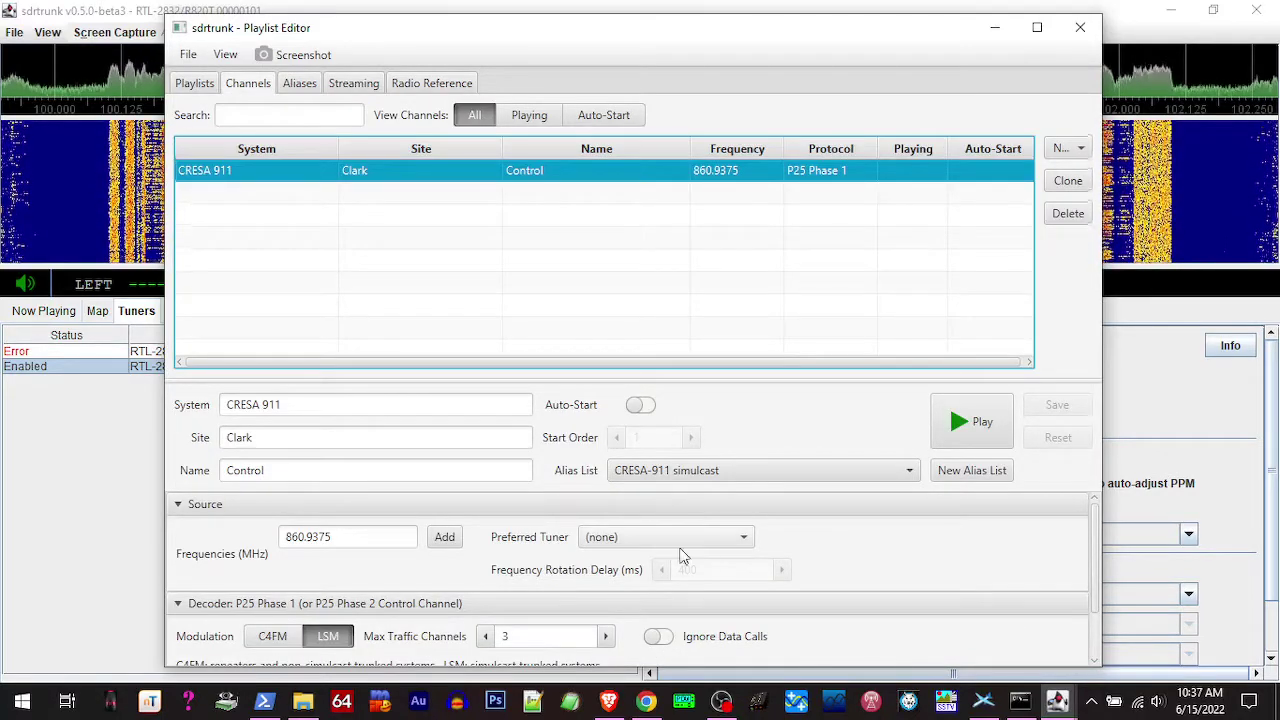
click(735, 543)
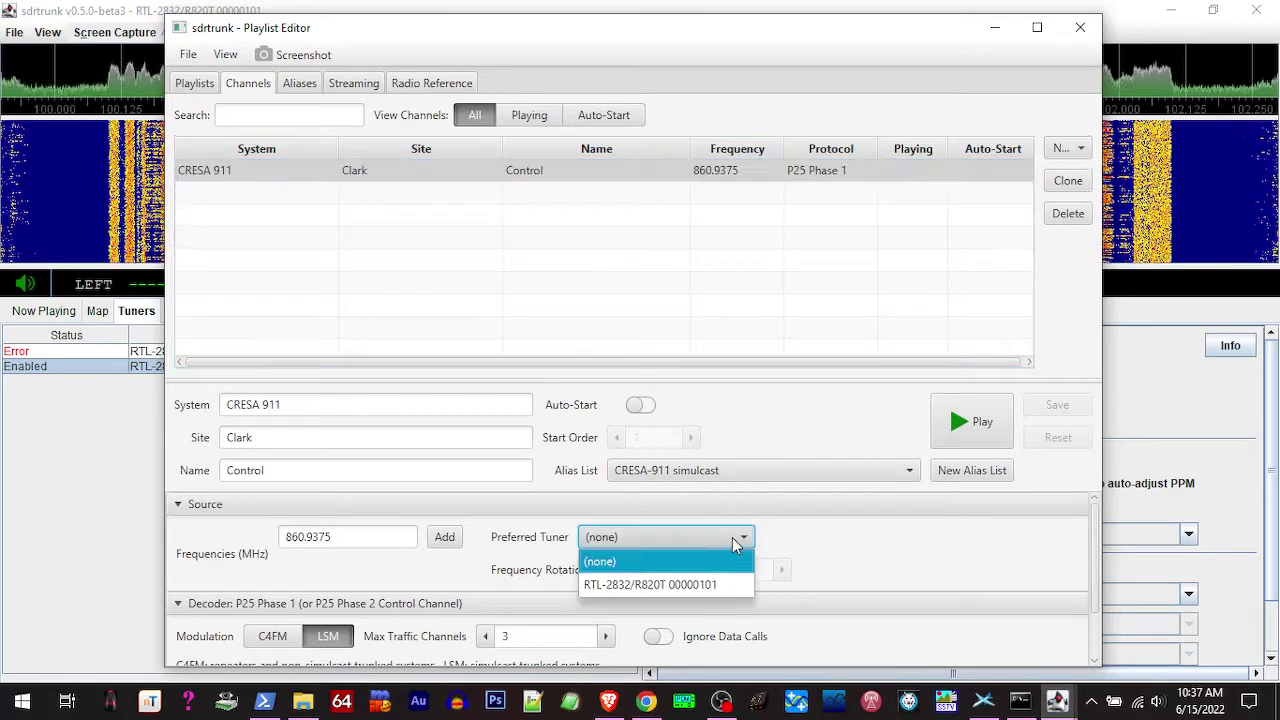
click(610, 588)
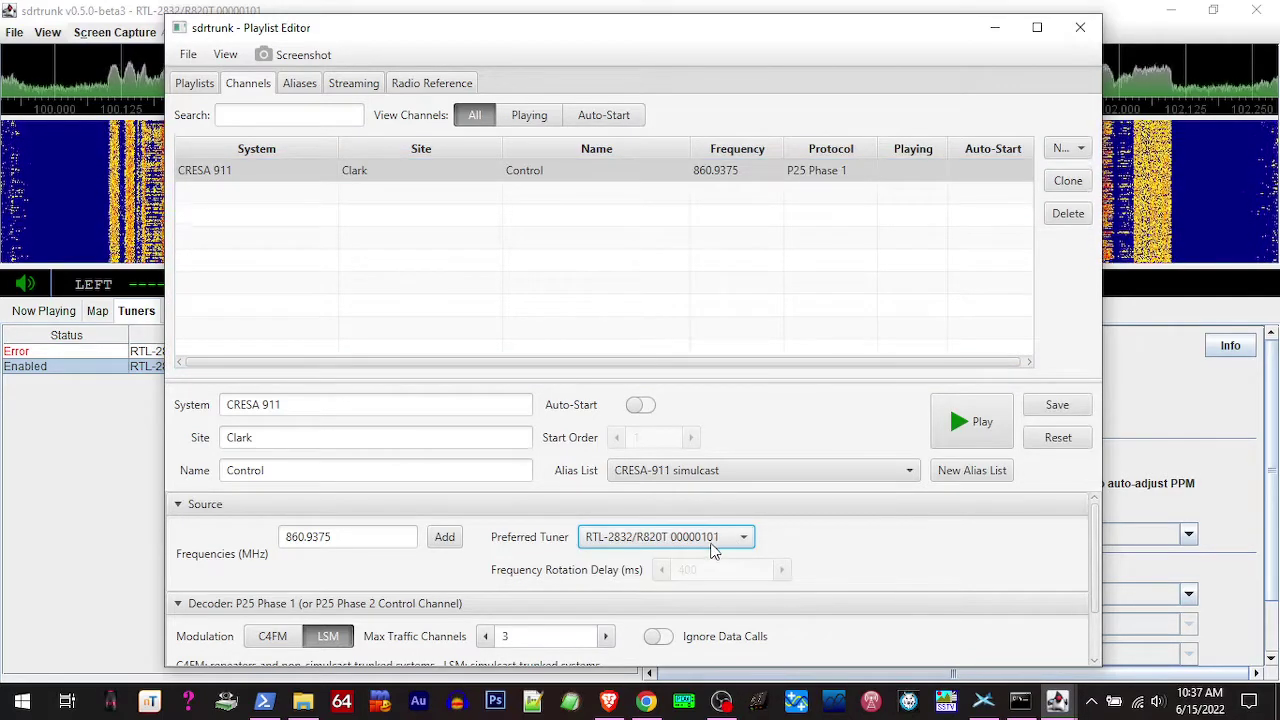
click(1057, 406)
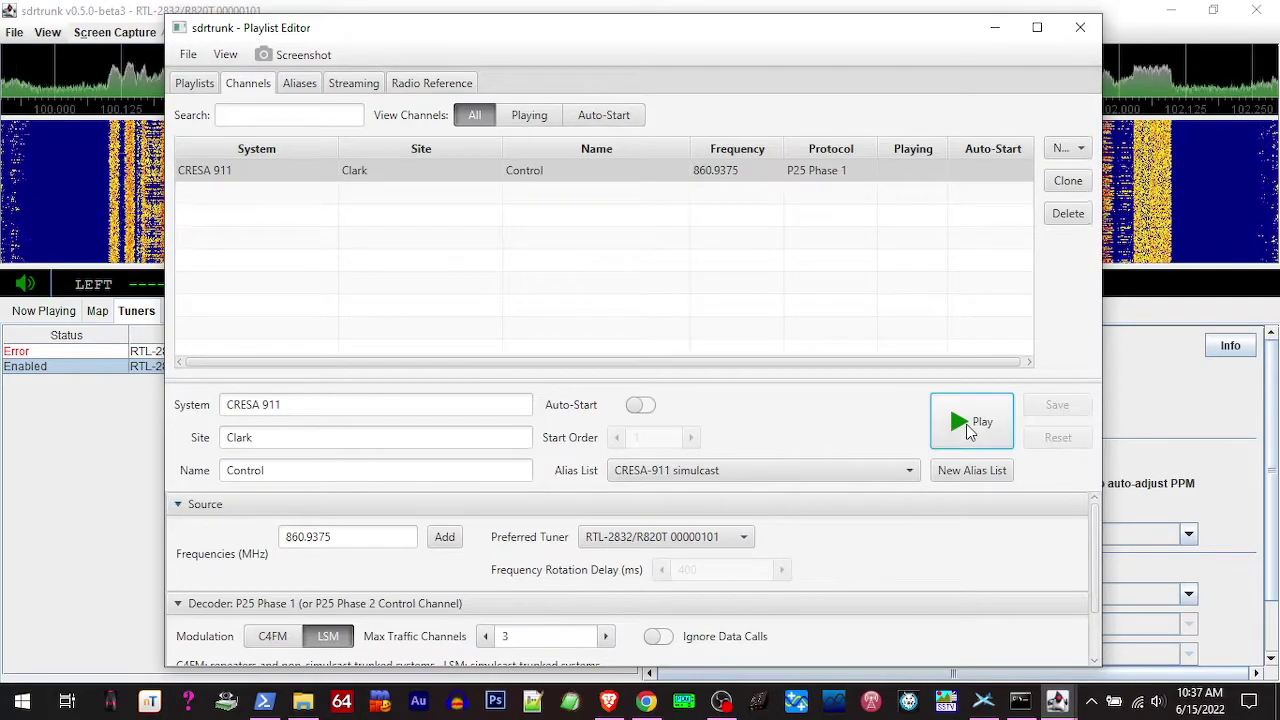
click(995, 30)
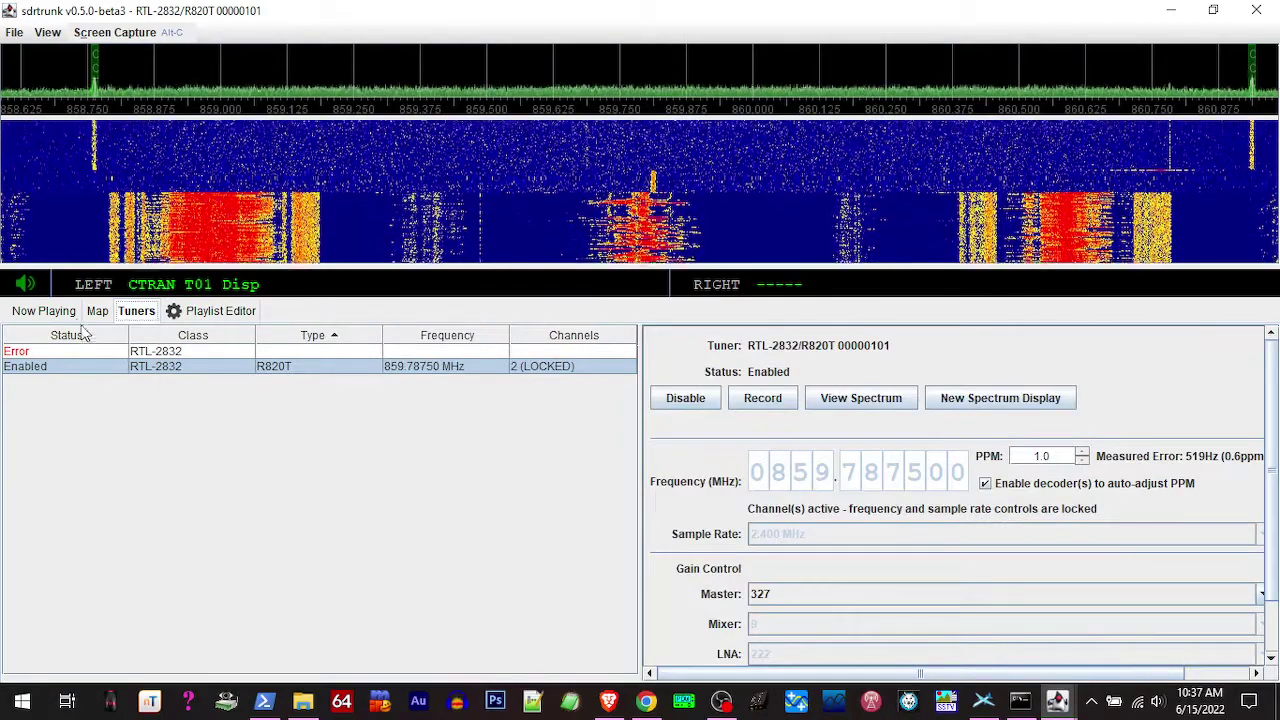
- Select the CONTROL channel under Now Playing and view its Events log
click(45, 311)
click(62, 356)
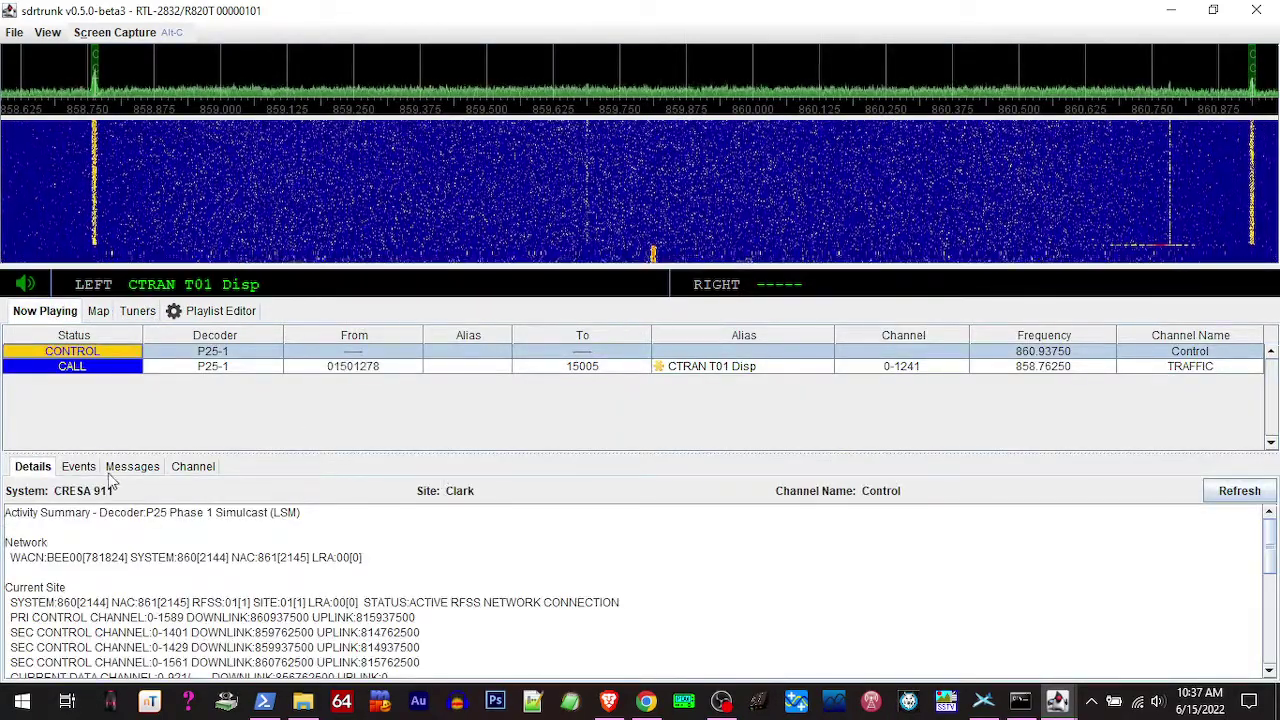
click(78, 467)
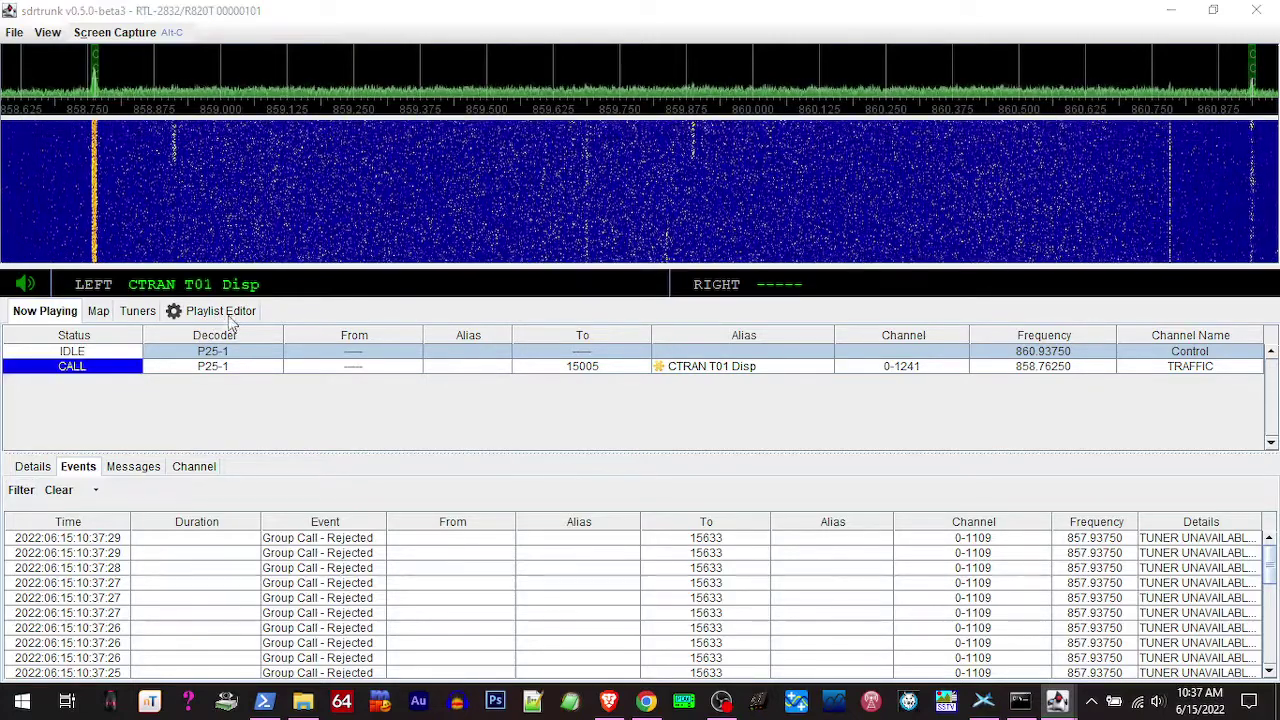
- Load the CRESA-911 simulcast alias list in the Playlist Editor's alias view
mouse_move(1057, 700)
click(1100, 627)
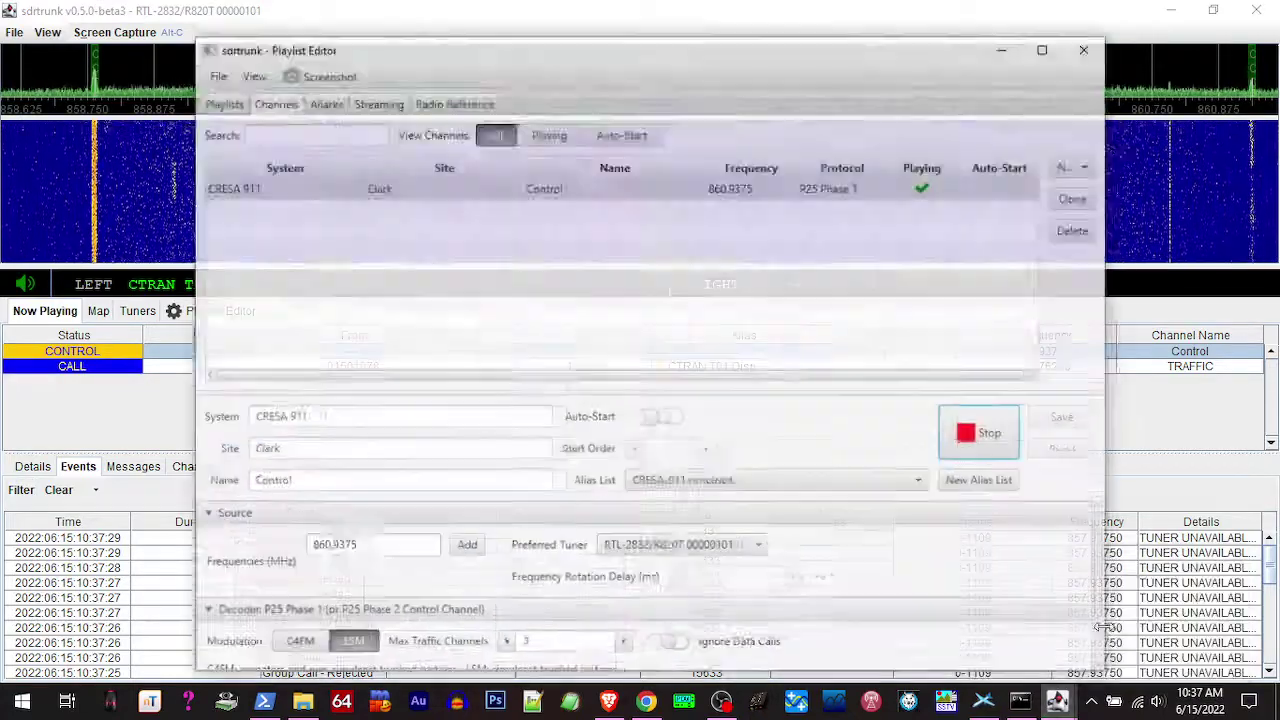
click(298, 85)
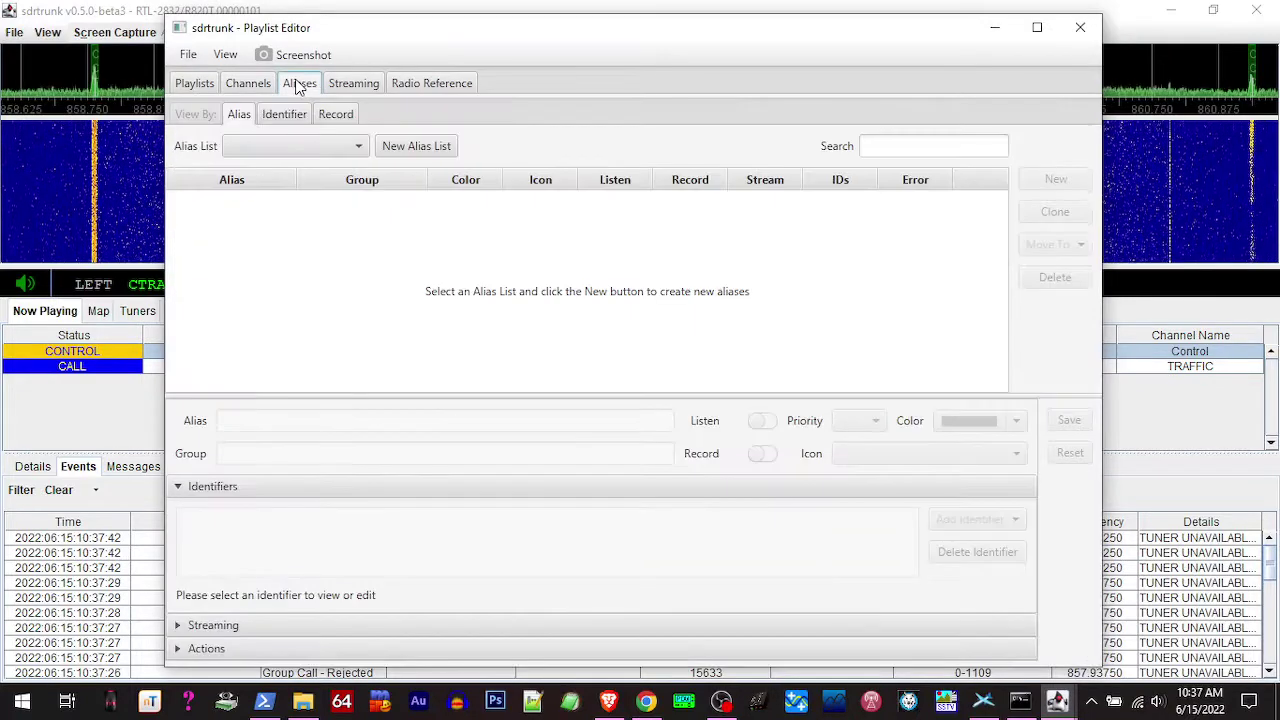
click(343, 148)
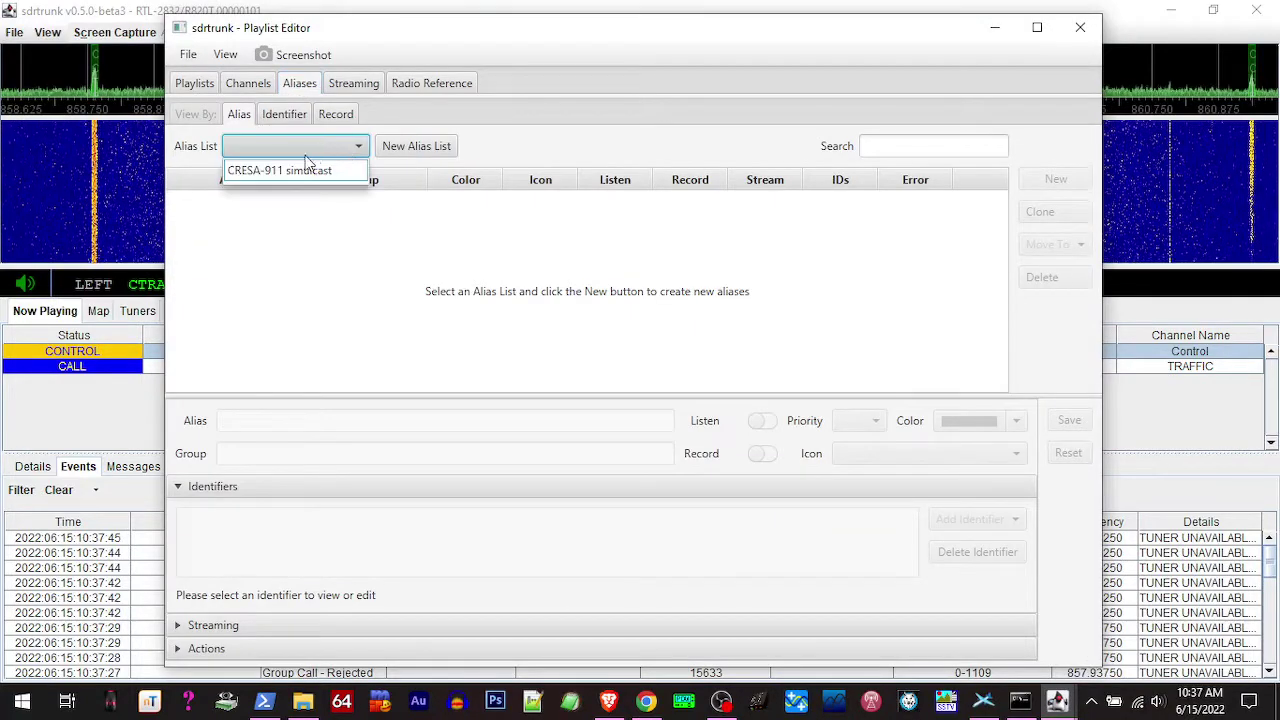
click(299, 170)
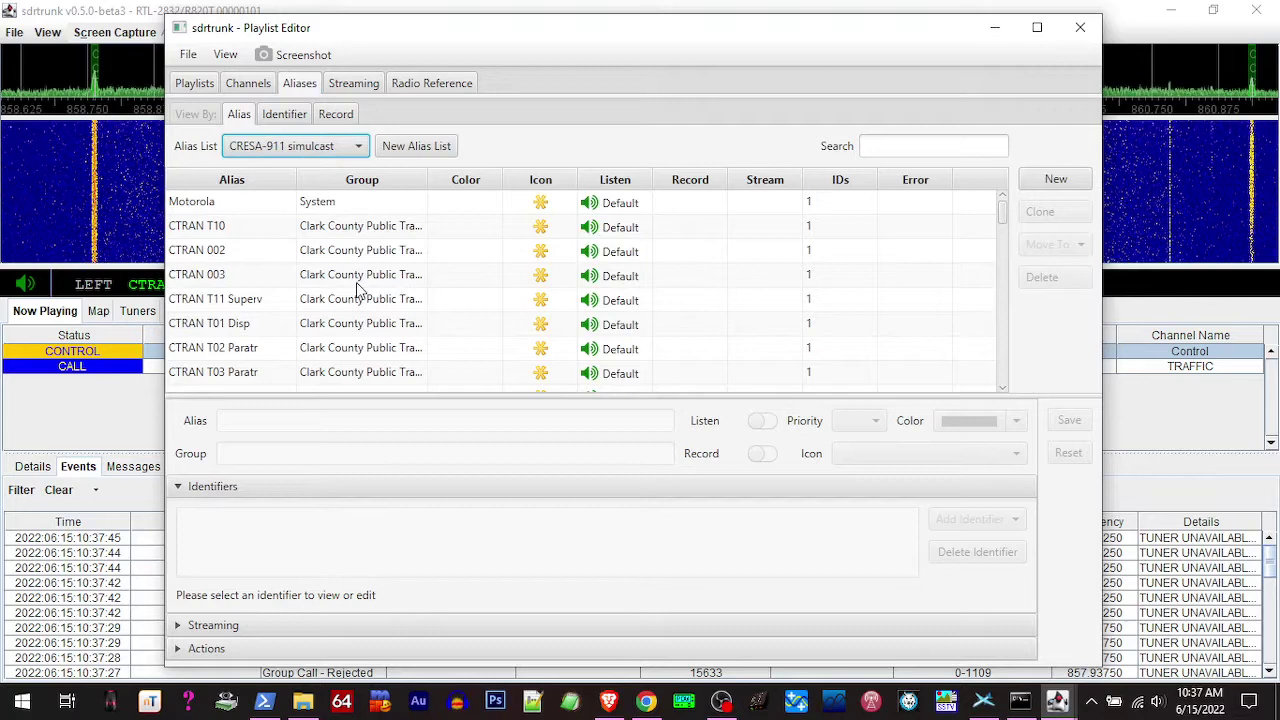
- Select thirteen CTRAN aliases together and turn Listen off for all of them
click(212, 234)
scroll(212, 234, down, 1)
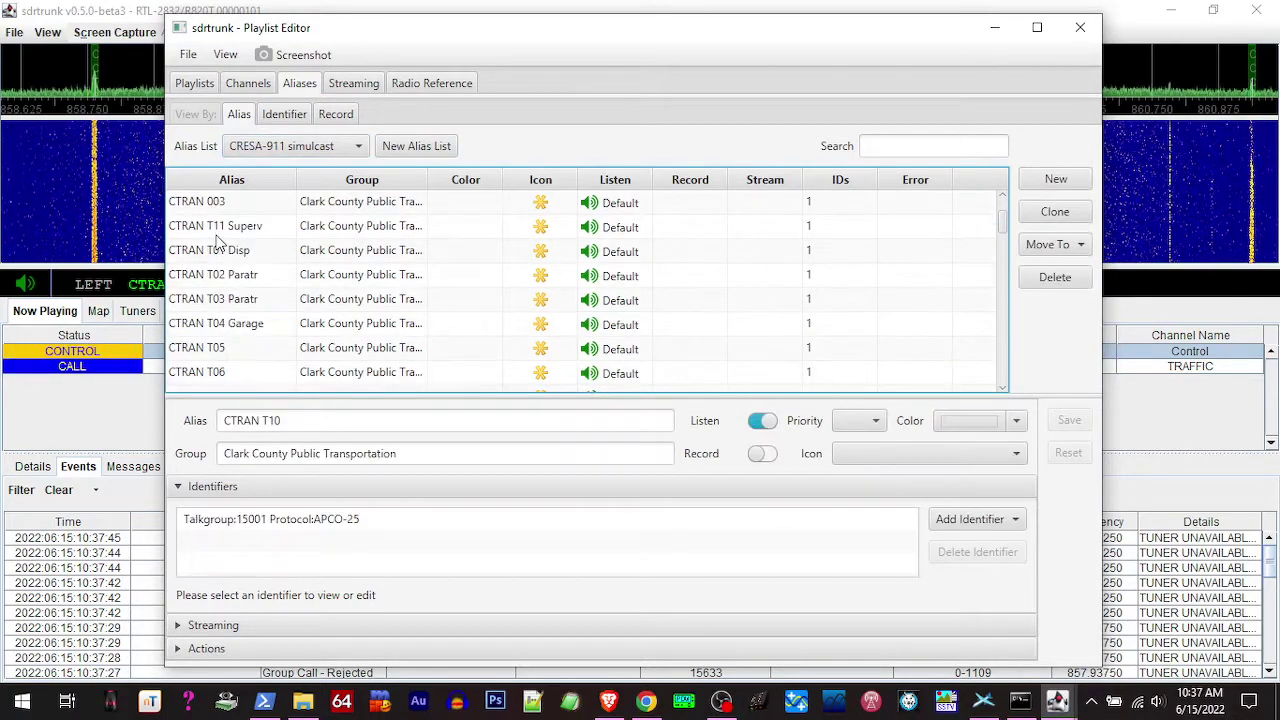
scroll(216, 241, down, 1)
scroll(215, 242, up, 2)
scroll(225, 250, down, 1)
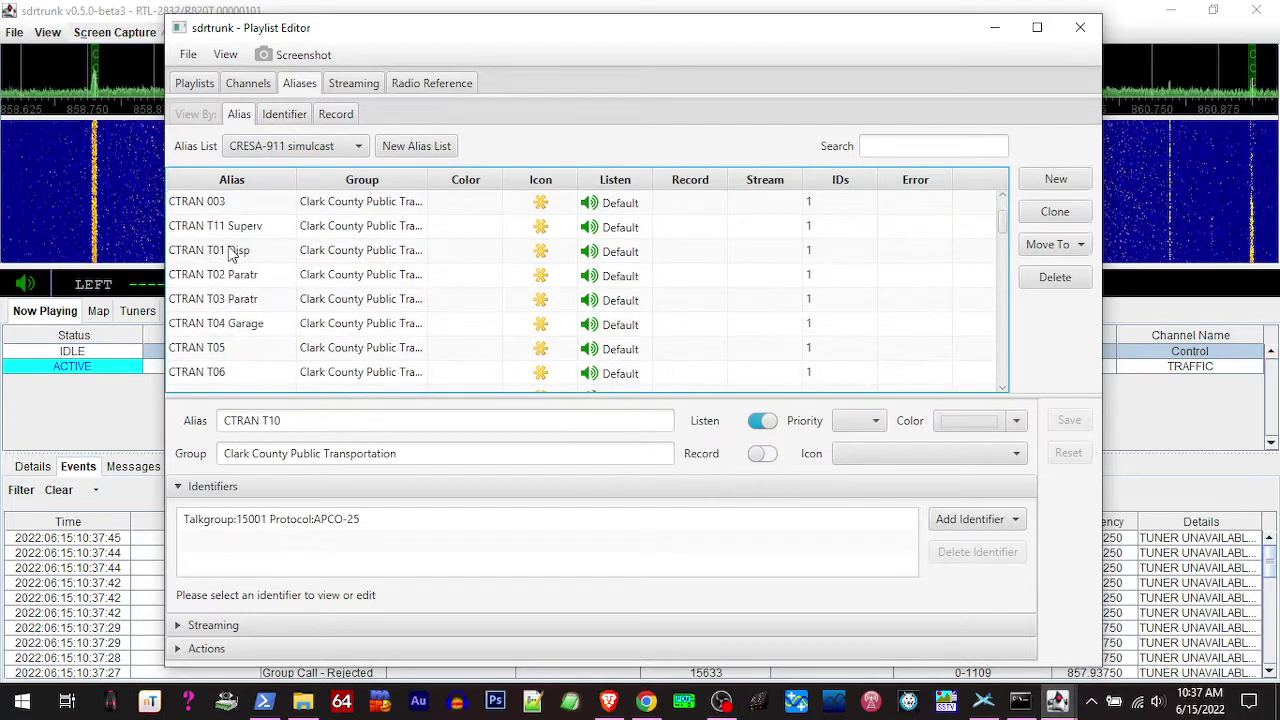
scroll(228, 256, down, 2)
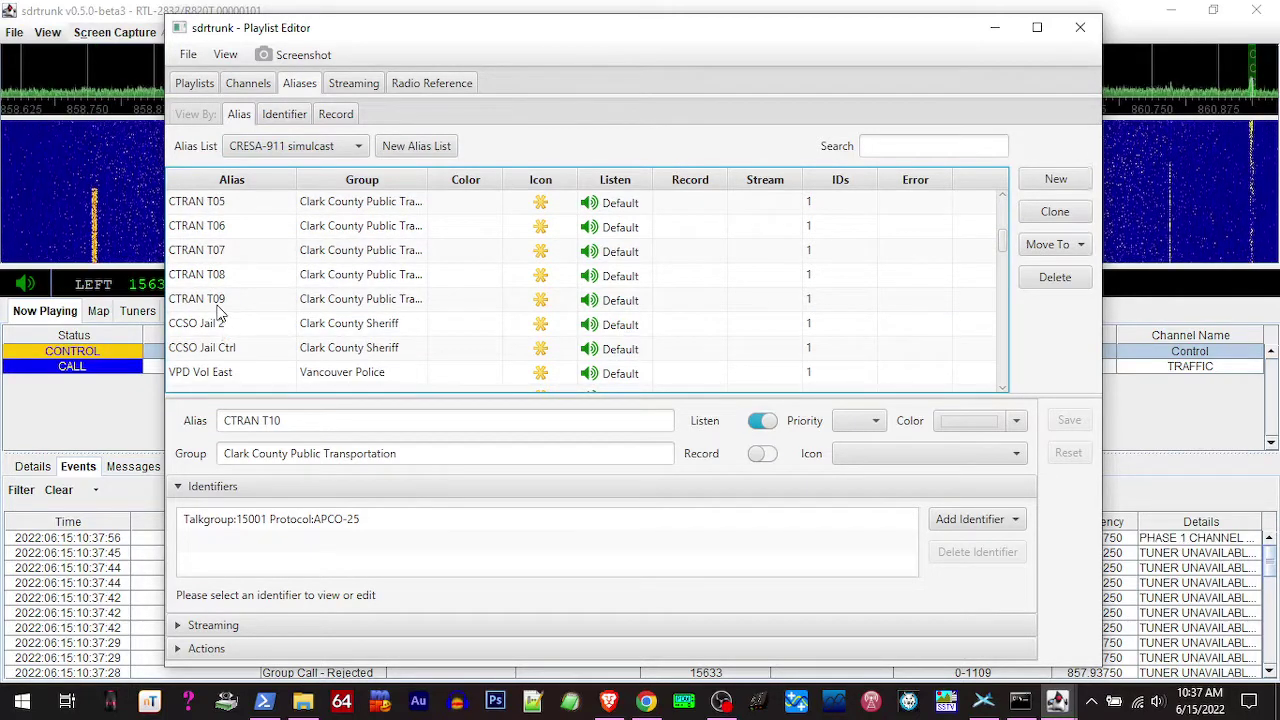
shift+click(209, 297)
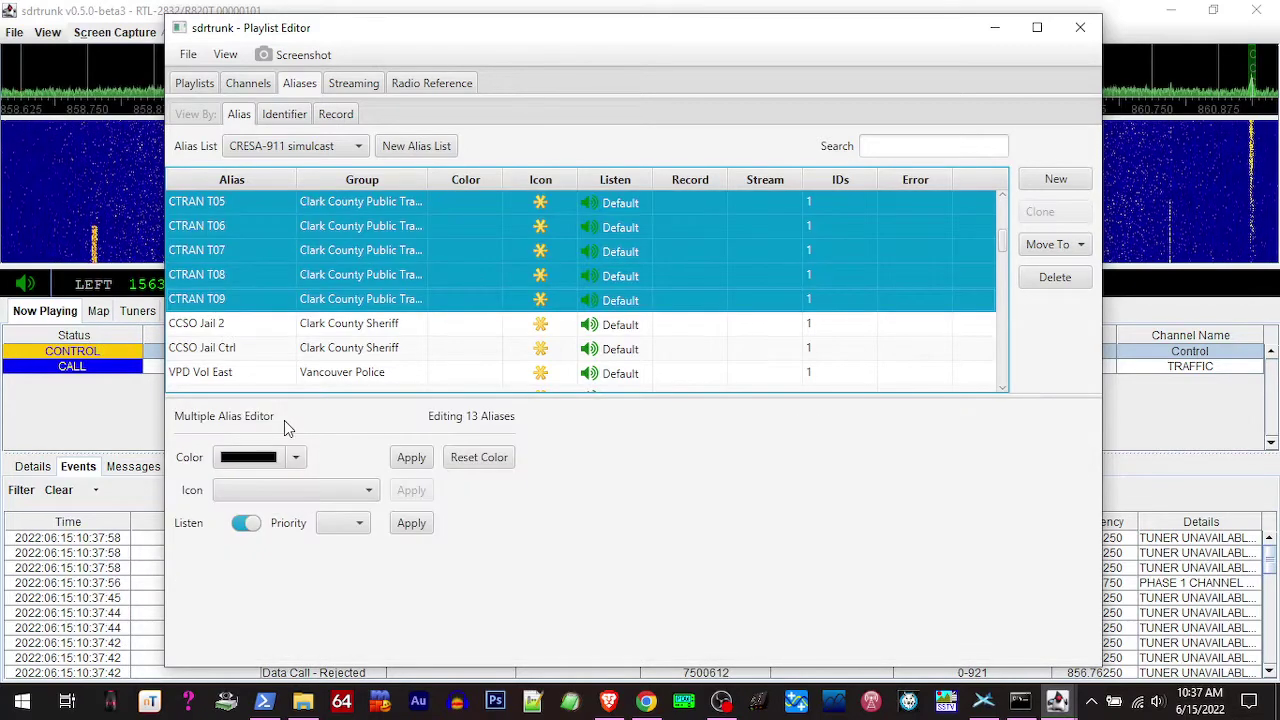
click(243, 524)
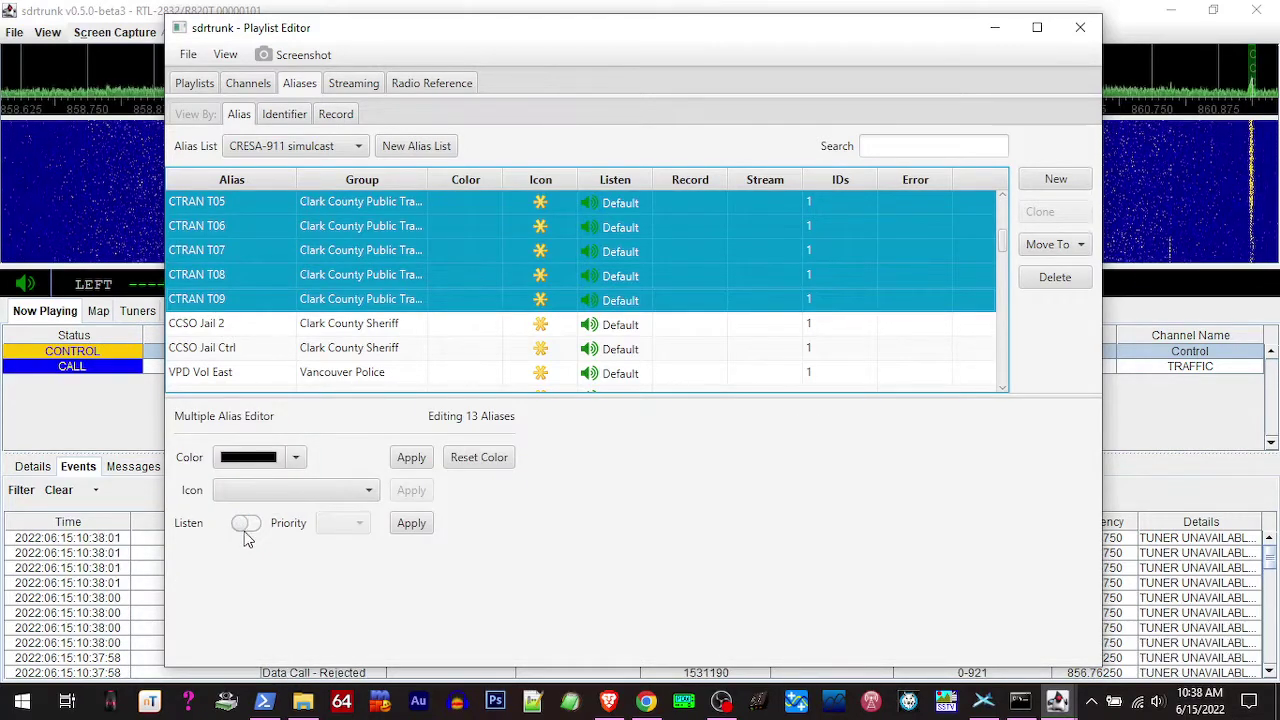
click(409, 524)
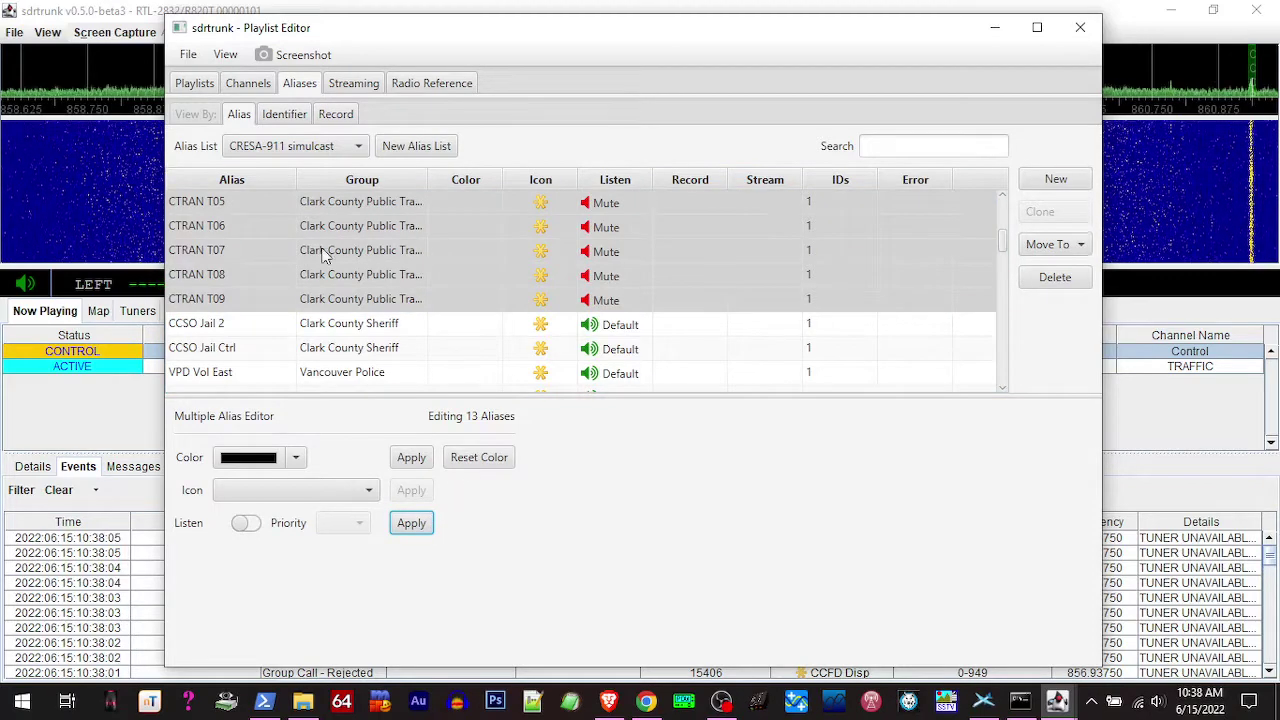
scroll(332, 283, down, 1)
scroll(333, 283, up, 1)
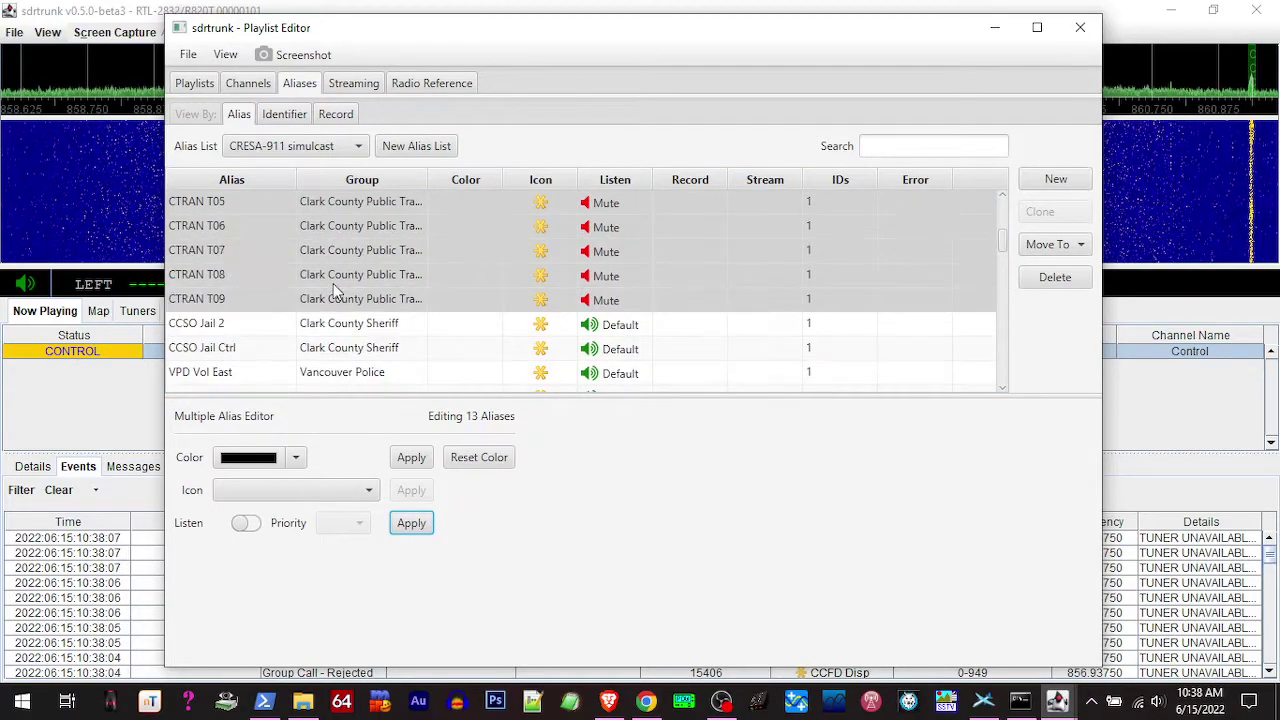
scroll(333, 283, down, 1)
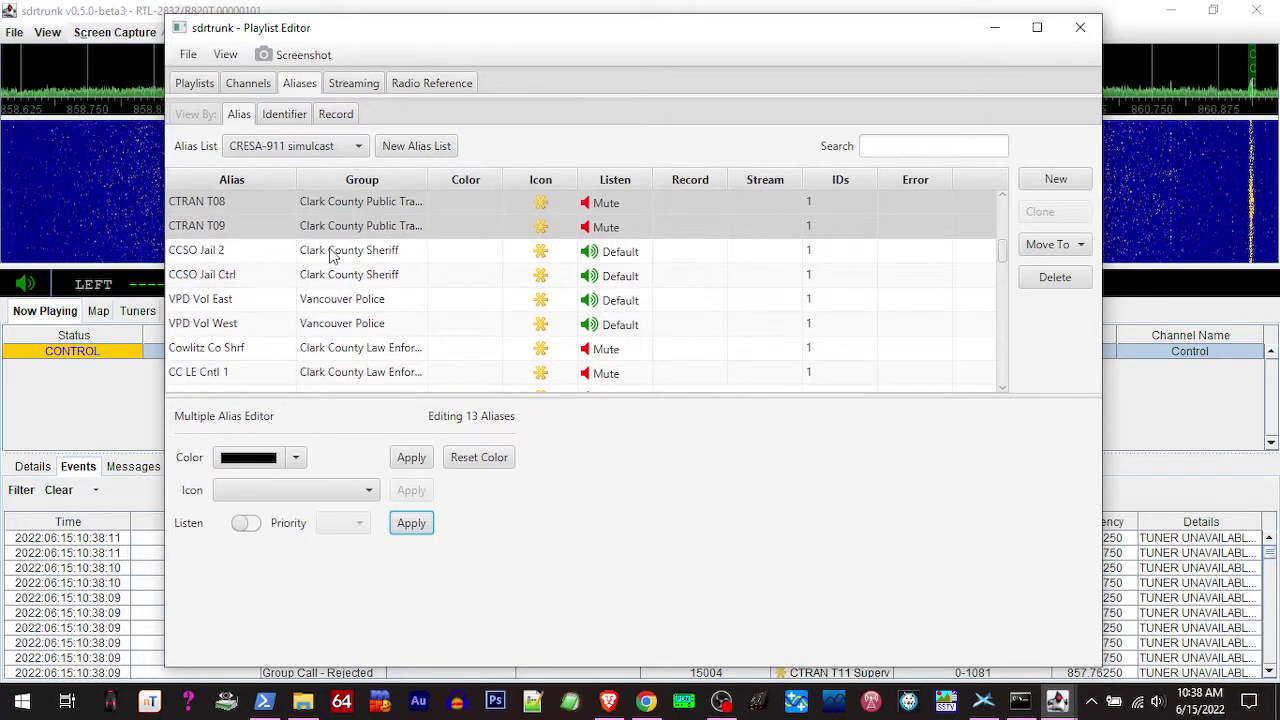
- Set CCSO Jail 2 to record with priority 50, blue colour and Police icon, and save
click(330, 251)
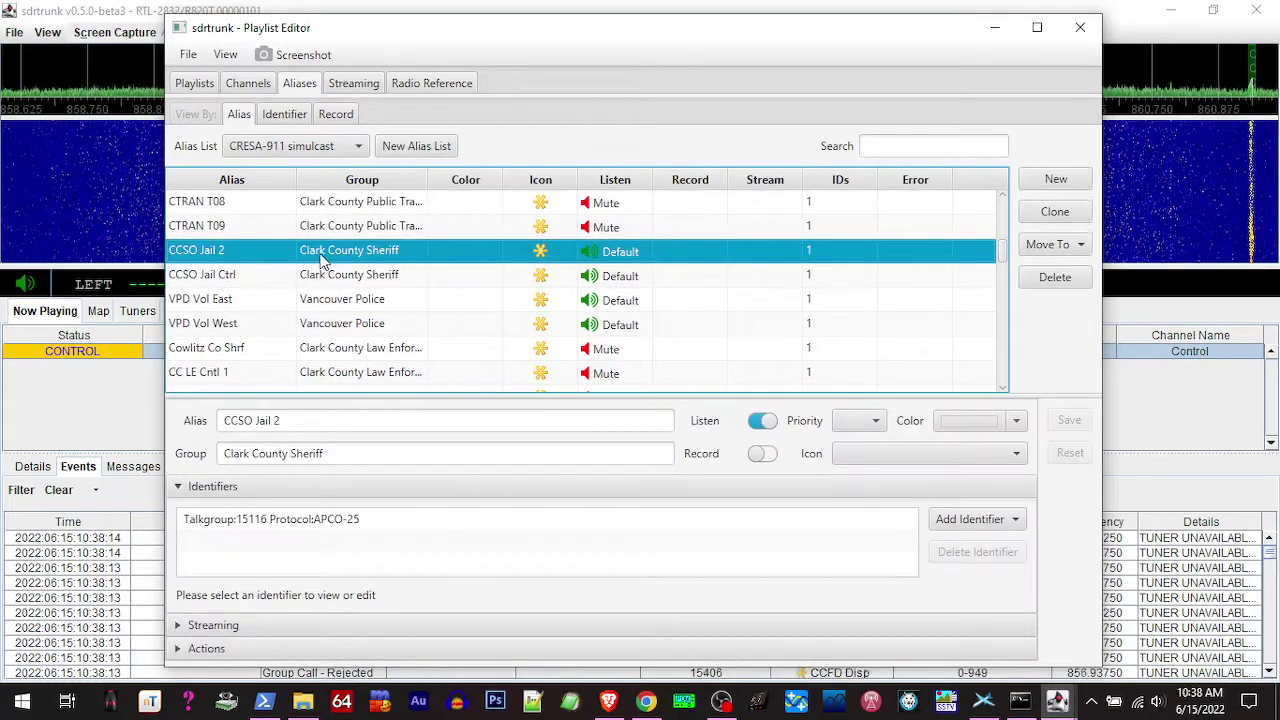
click(771, 464)
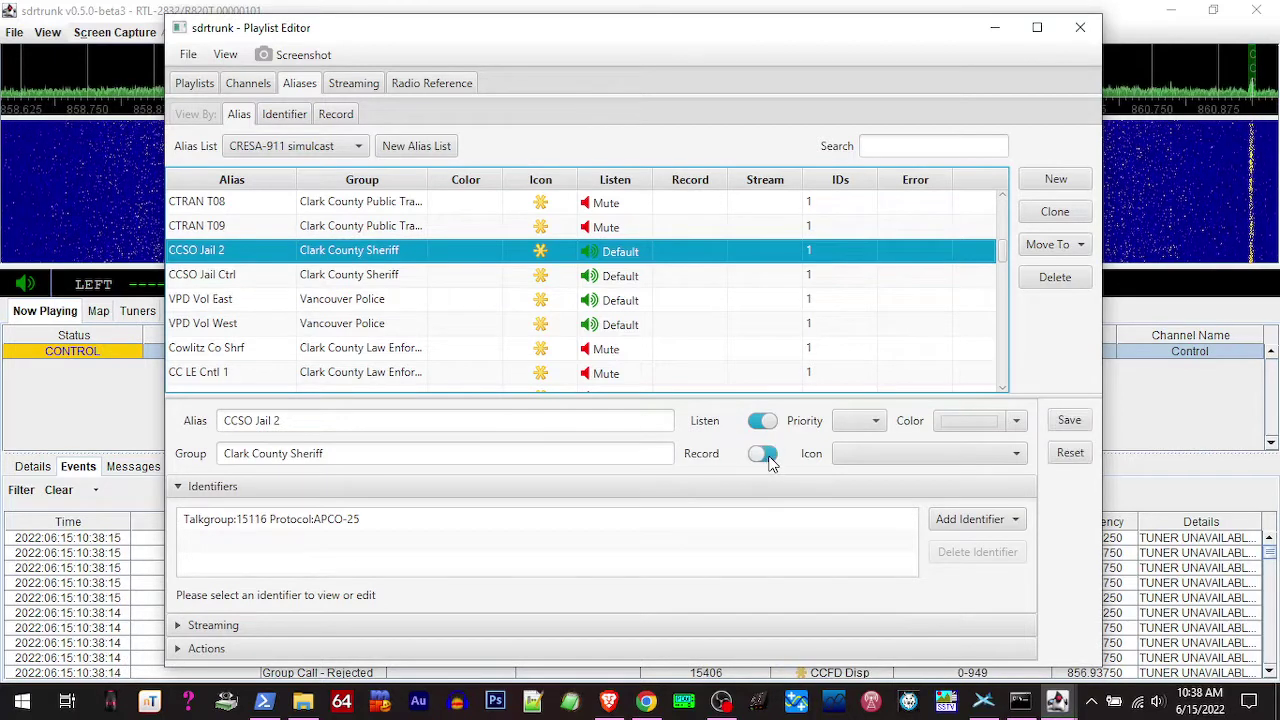
click(877, 423)
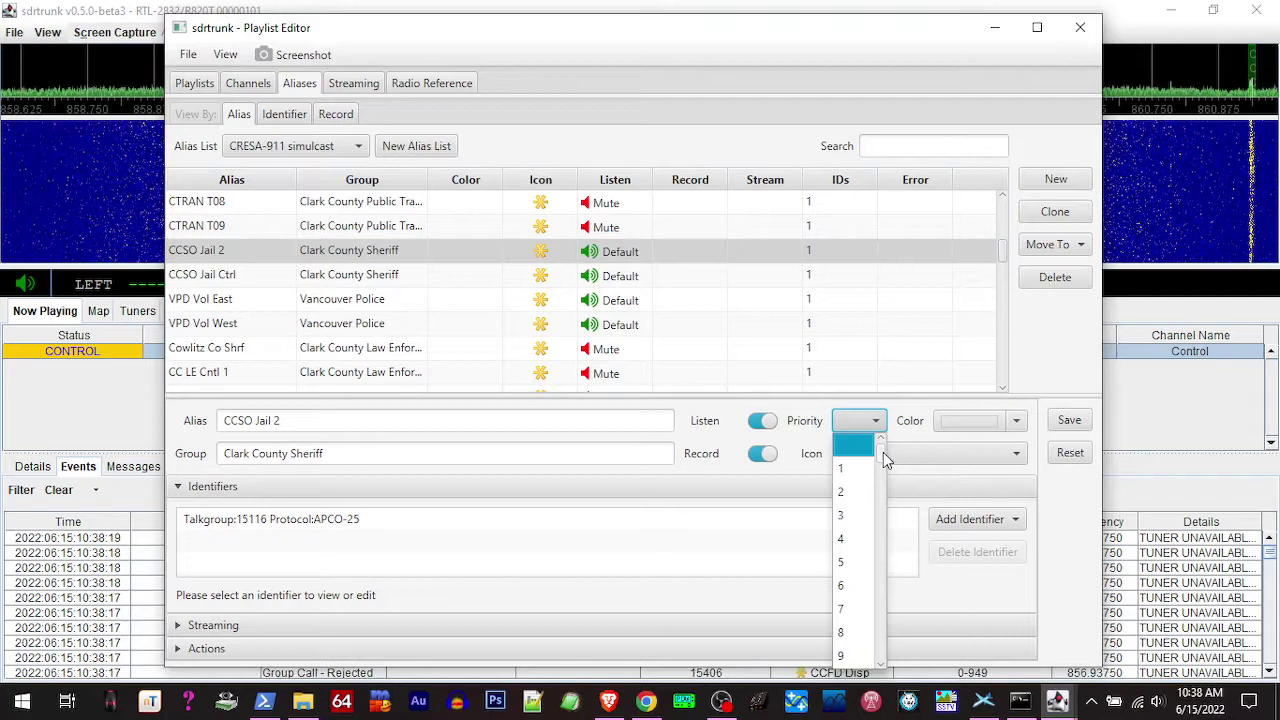
scroll(878, 461, down, 1)
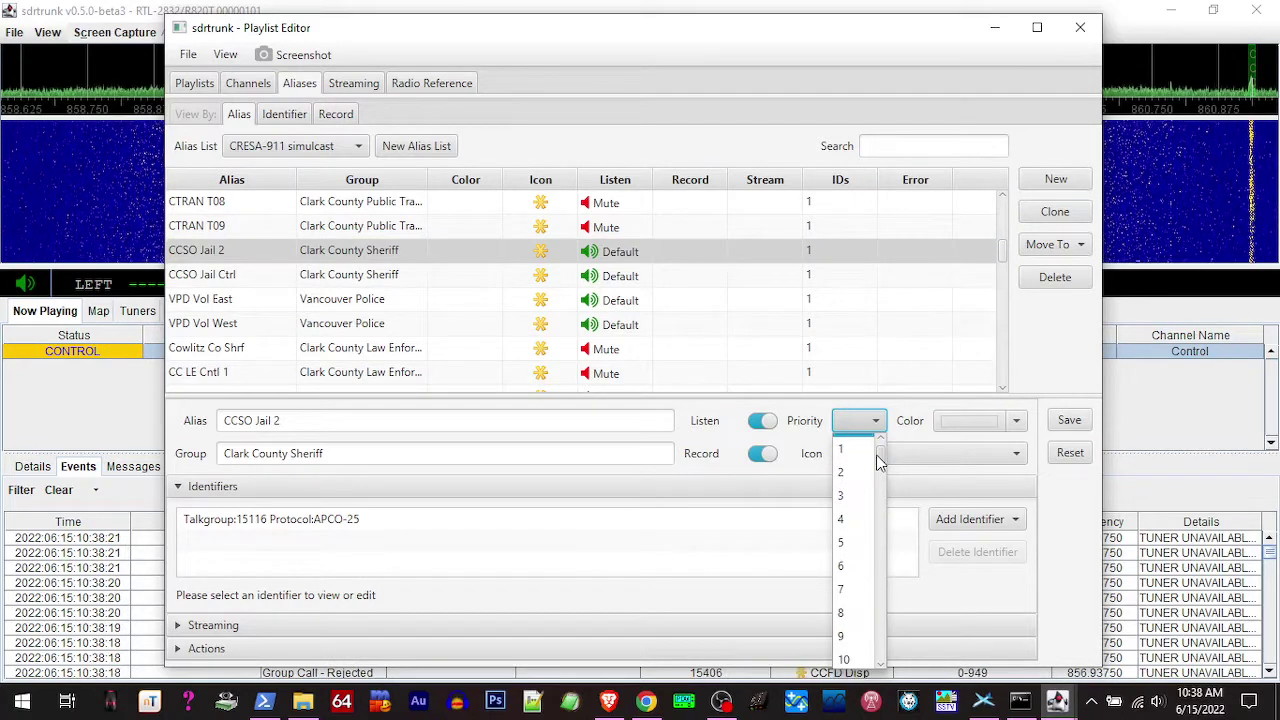
drag(878, 461, 877, 558)
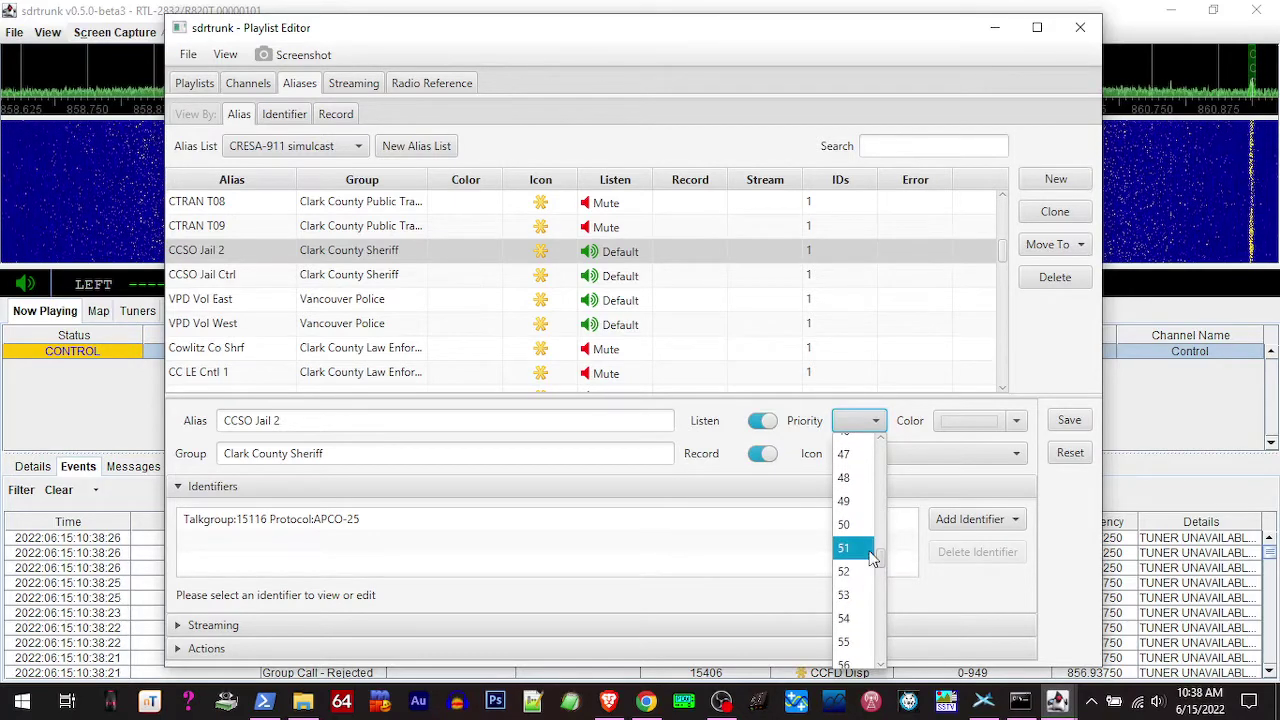
click(846, 530)
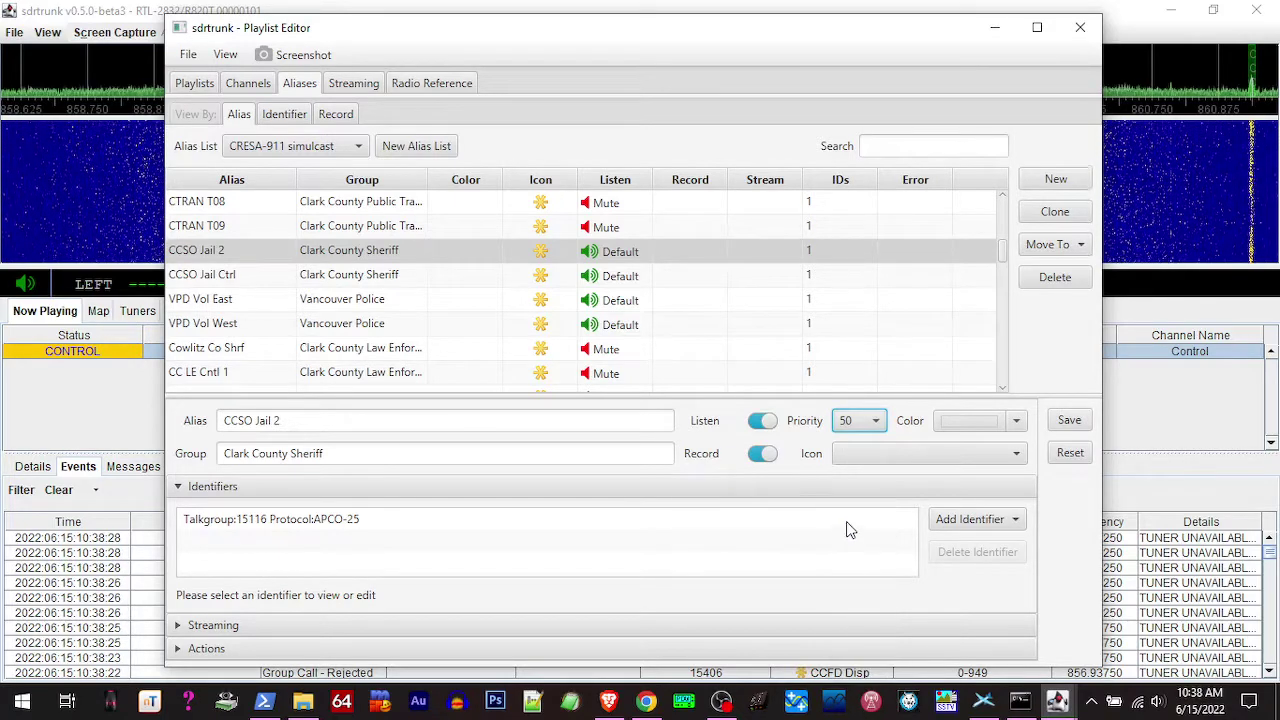
click(1016, 428)
click(984, 456)
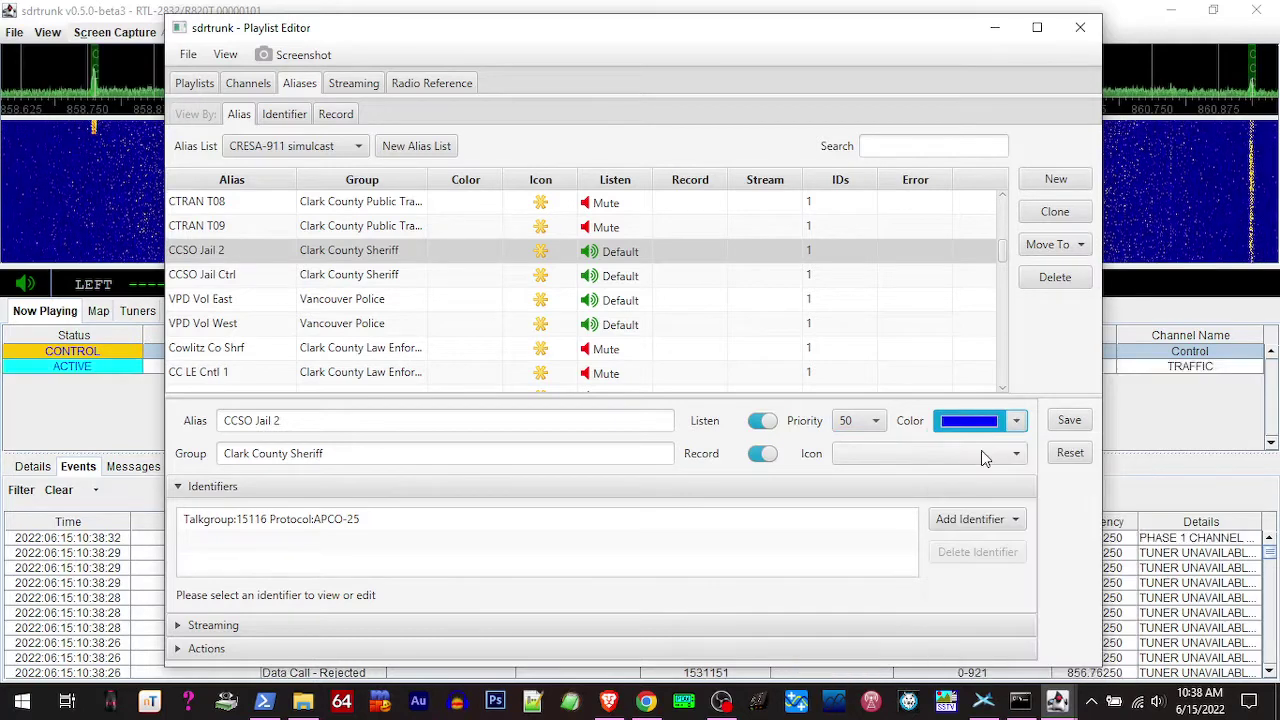
click(981, 452)
click(918, 430)
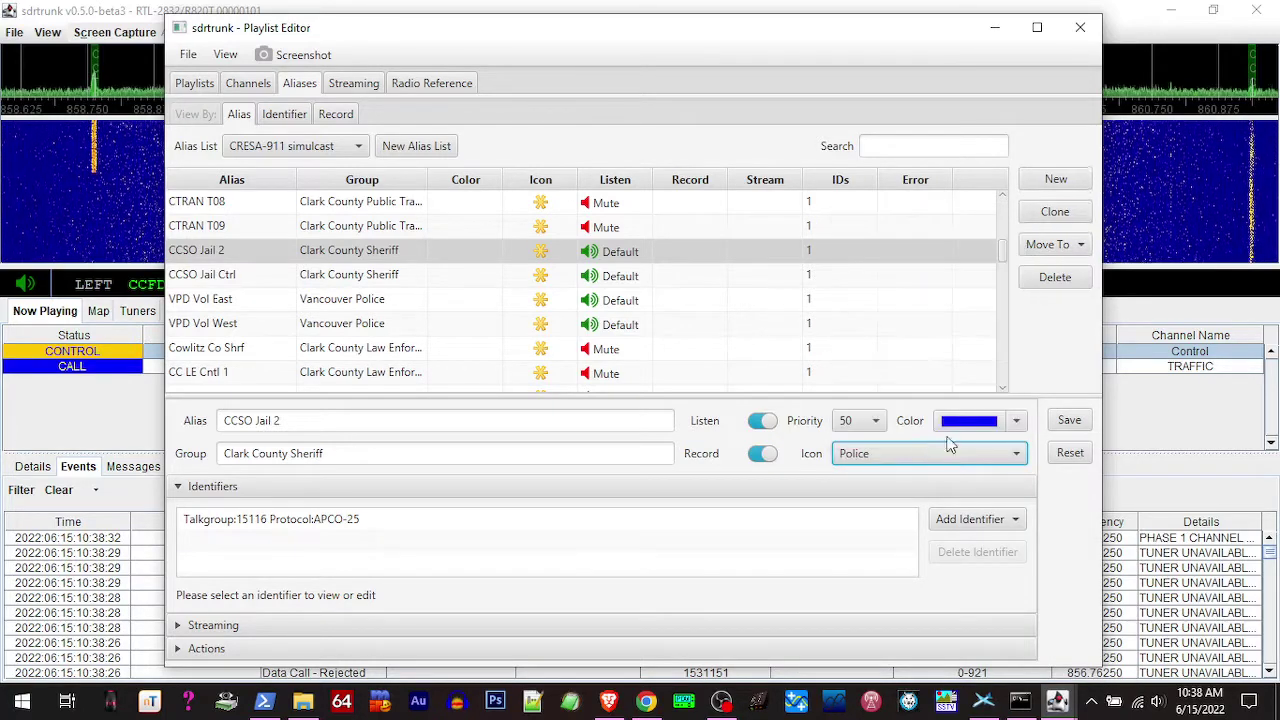
click(1069, 421)
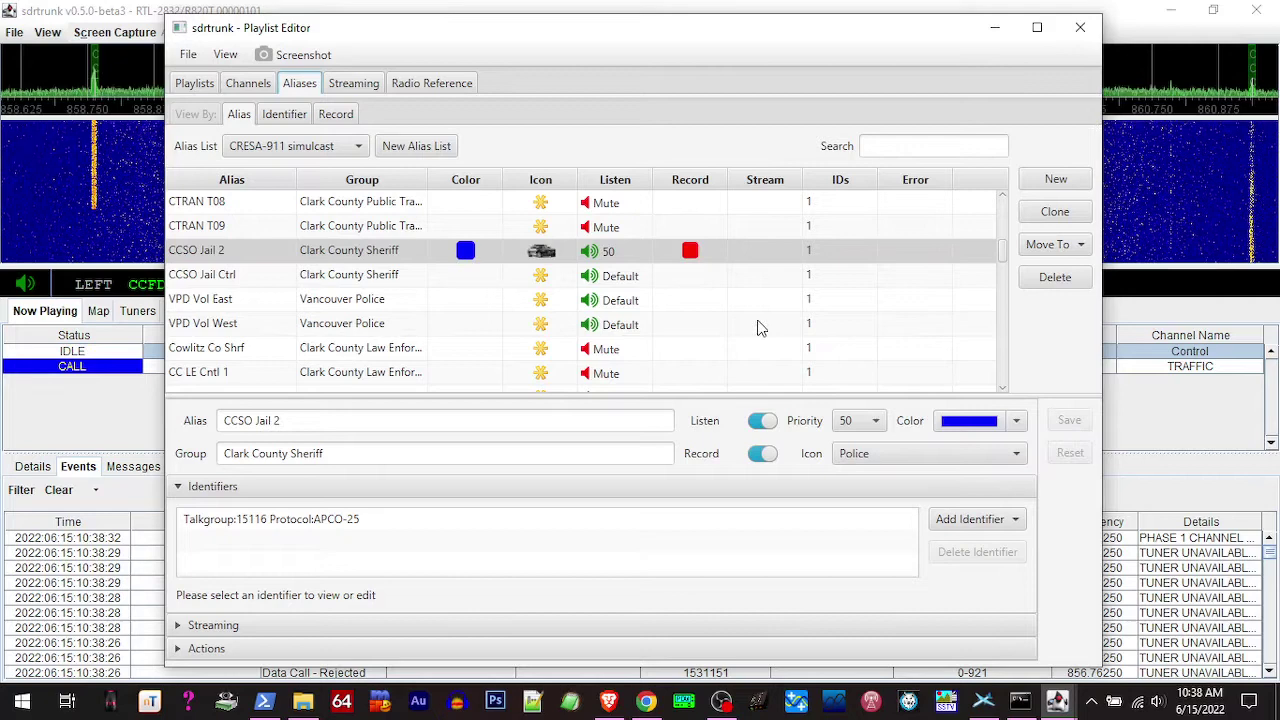
- Save CCSO Jail Ctrl with recording, priority 49, blue, Police icon, then mute audio playback
click(398, 284)
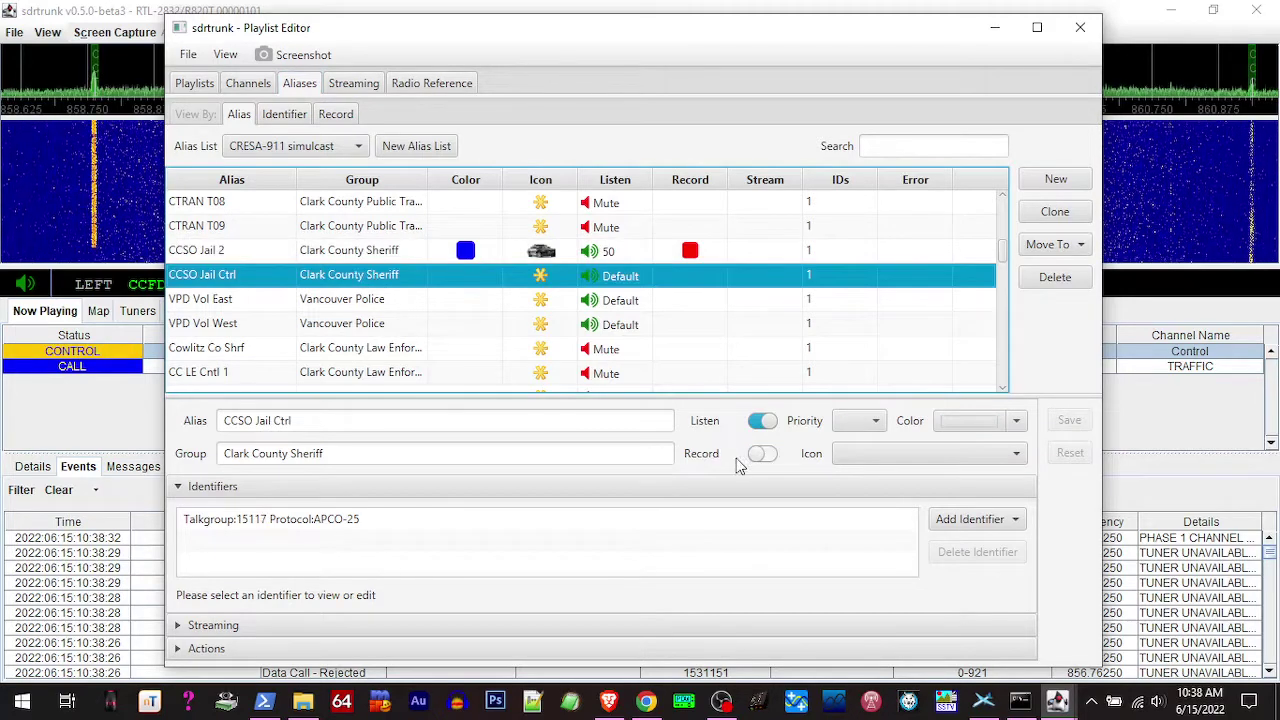
click(762, 455)
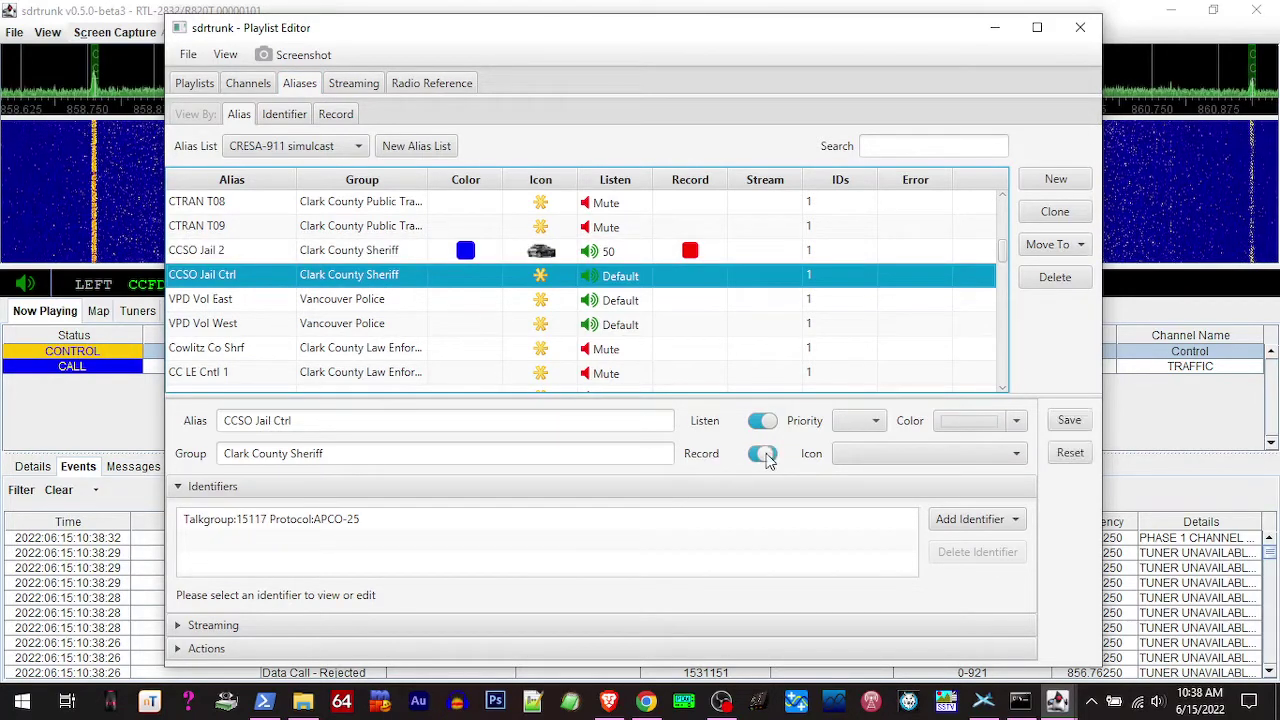
click(875, 421)
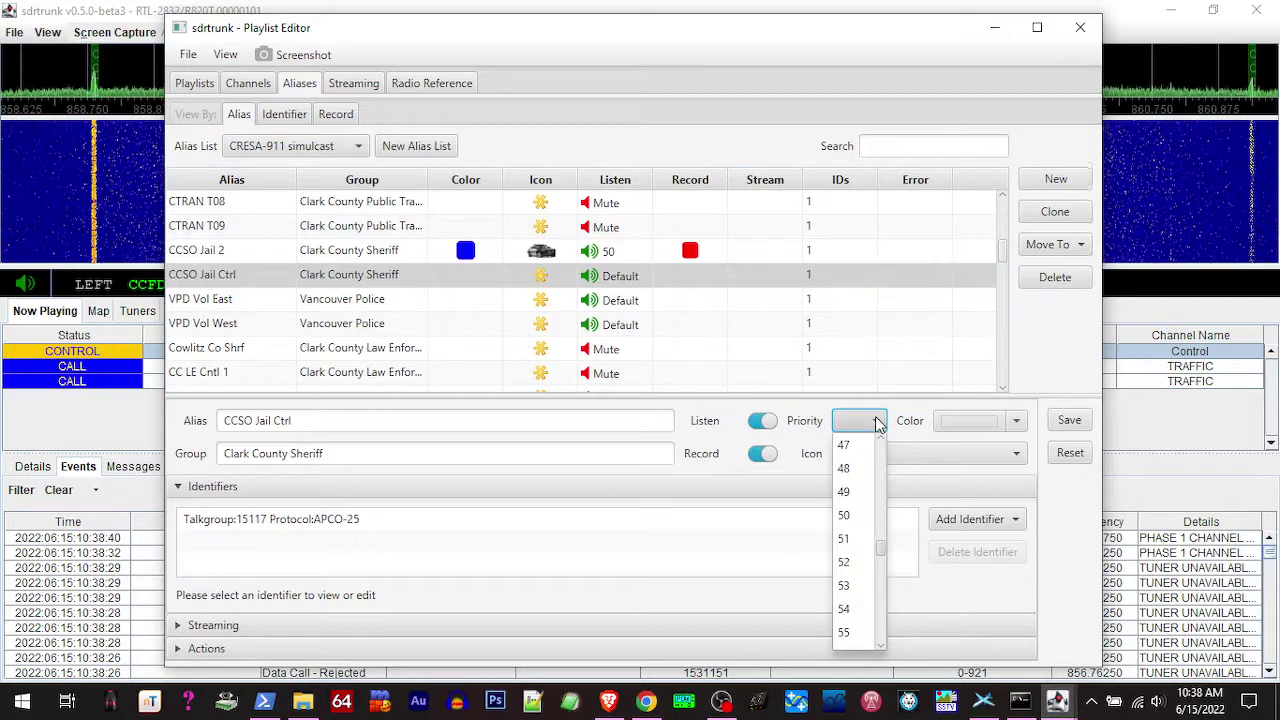
click(860, 491)
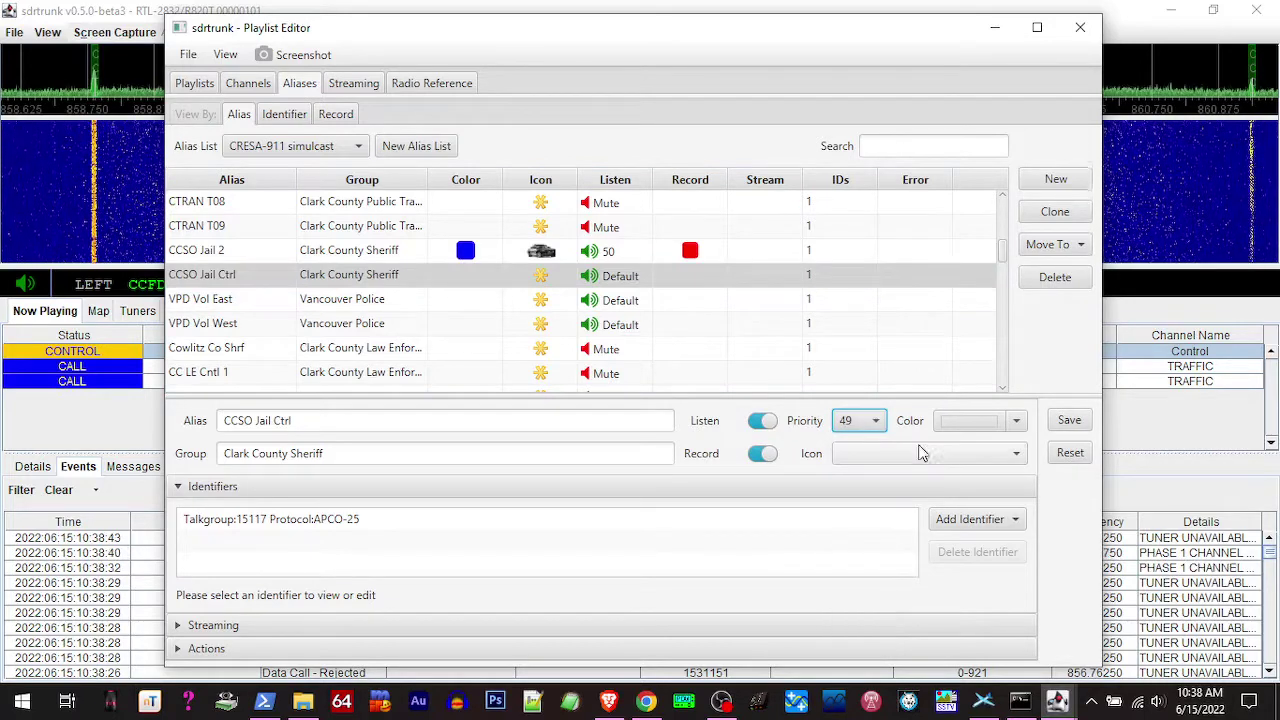
click(1018, 421)
click(982, 452)
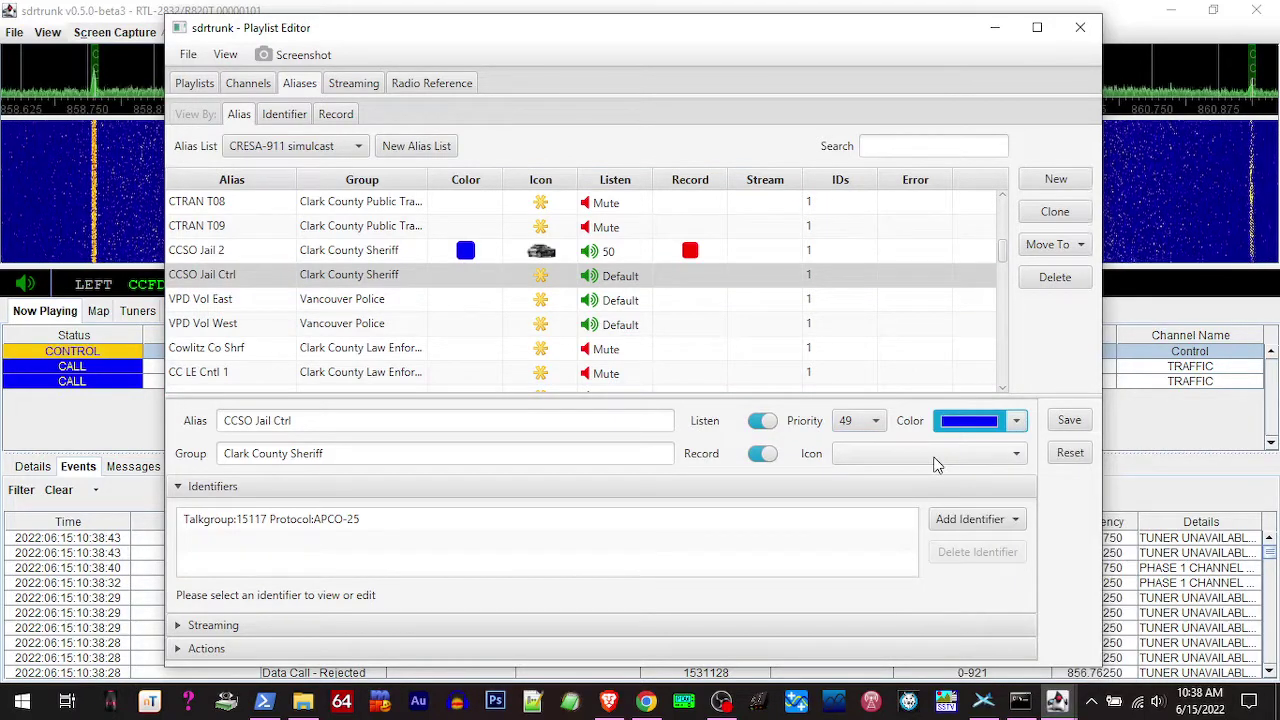
click(922, 454)
click(912, 428)
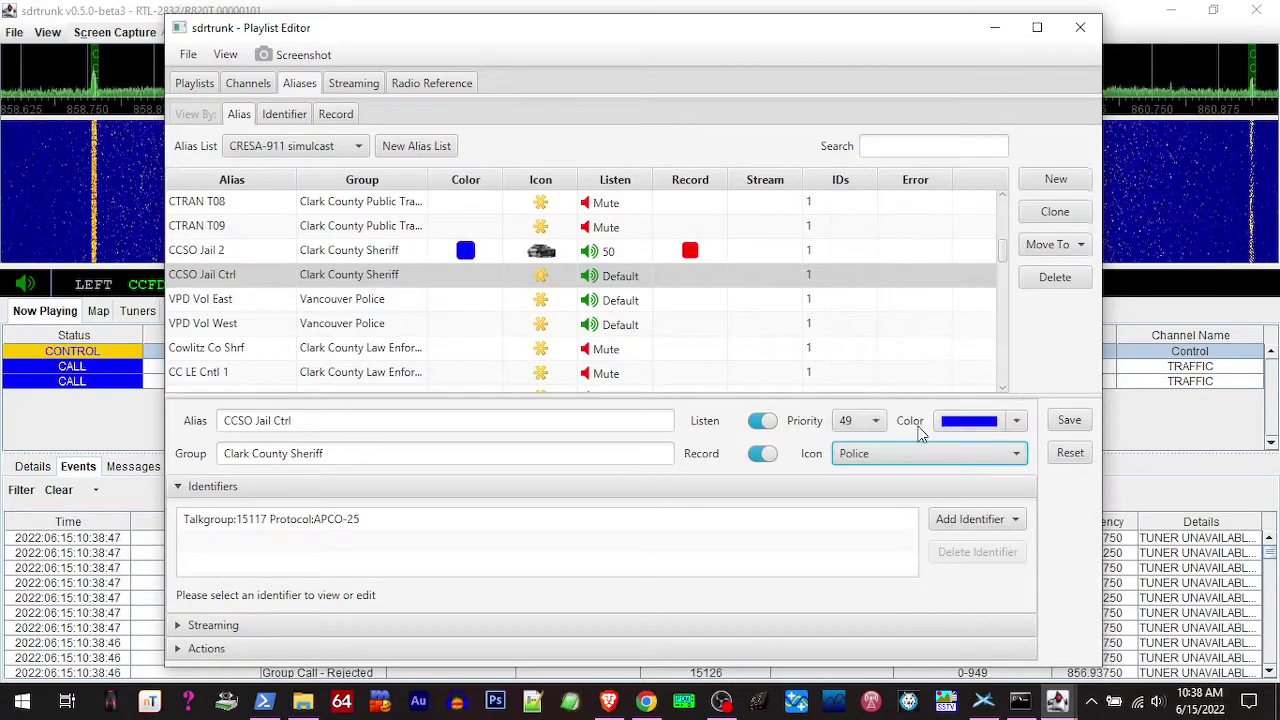
click(1068, 420)
drag(436, 34, 487, 349)
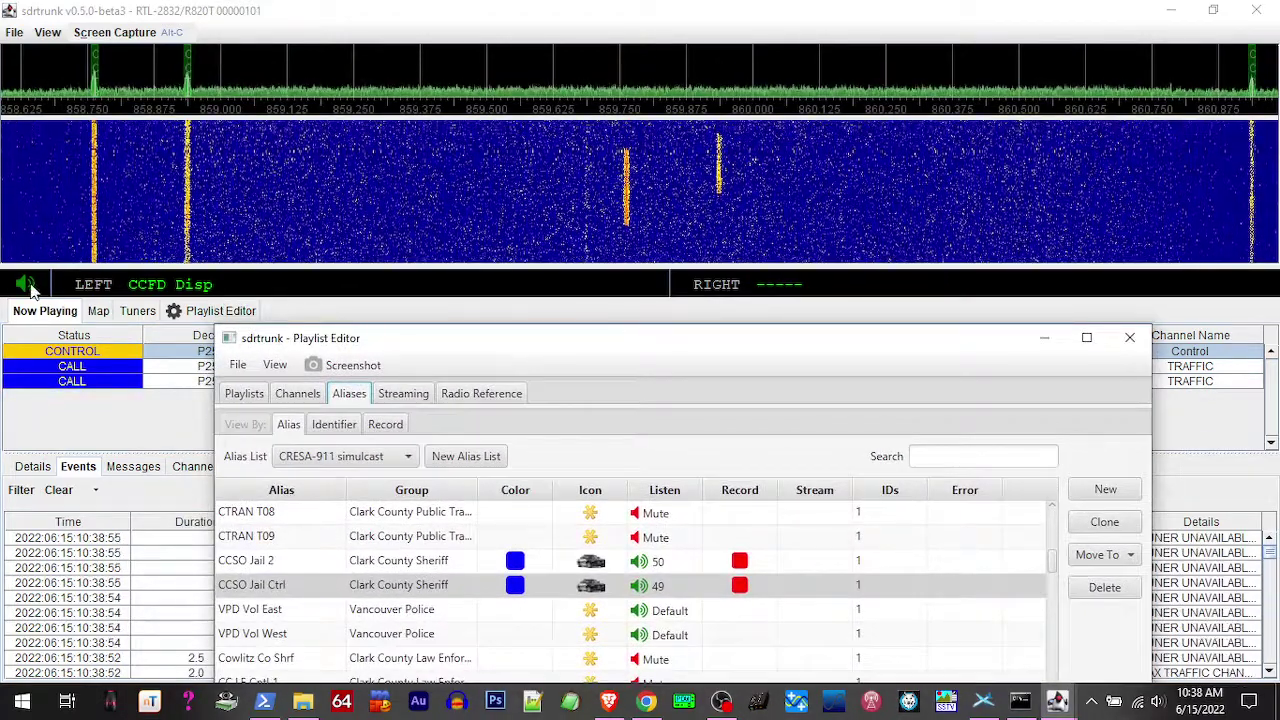
click(25, 284)
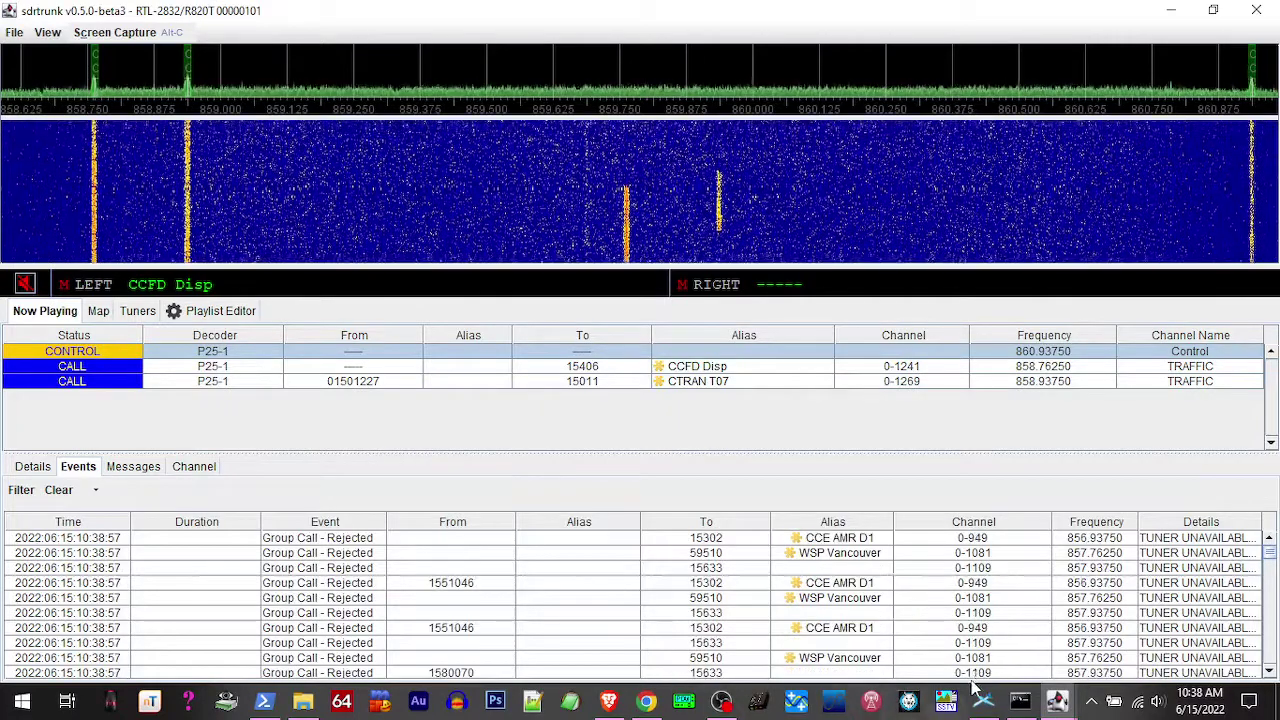
- Select the CCE AMR D1 alias and turn on recording for it
mouse_move(1022, 704)
click(1170, 630)
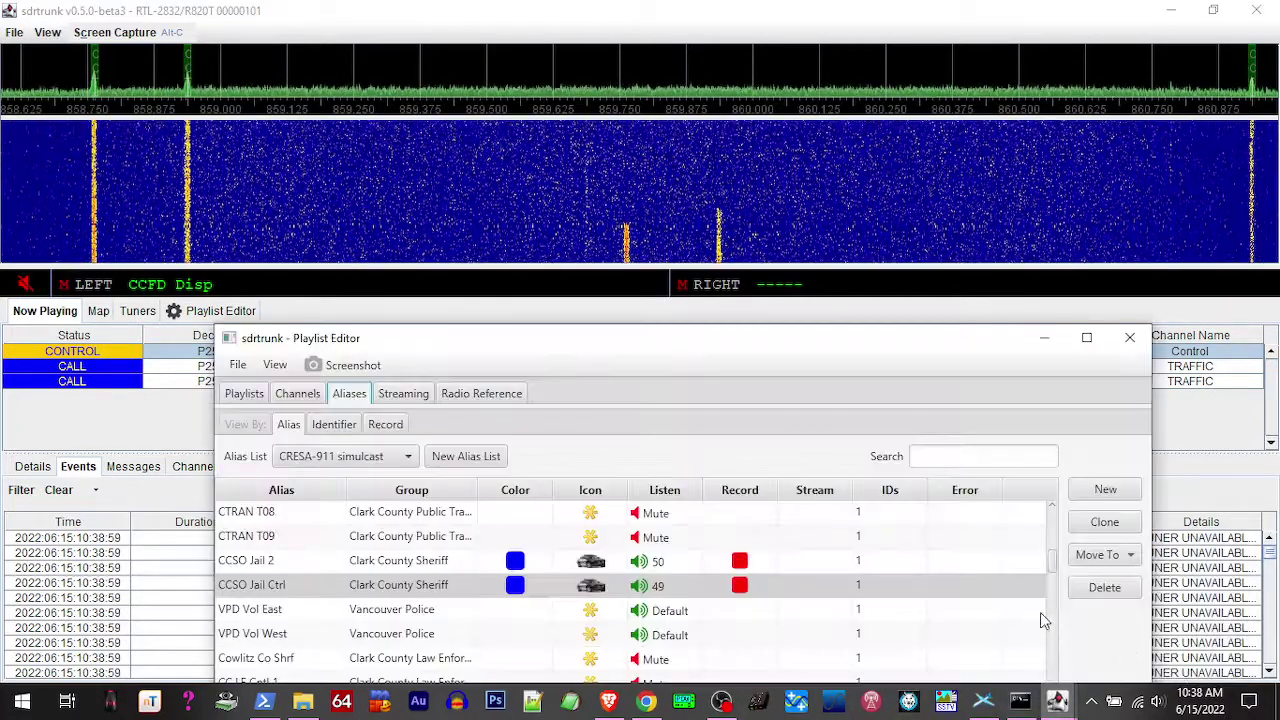
drag(829, 370, 835, 147)
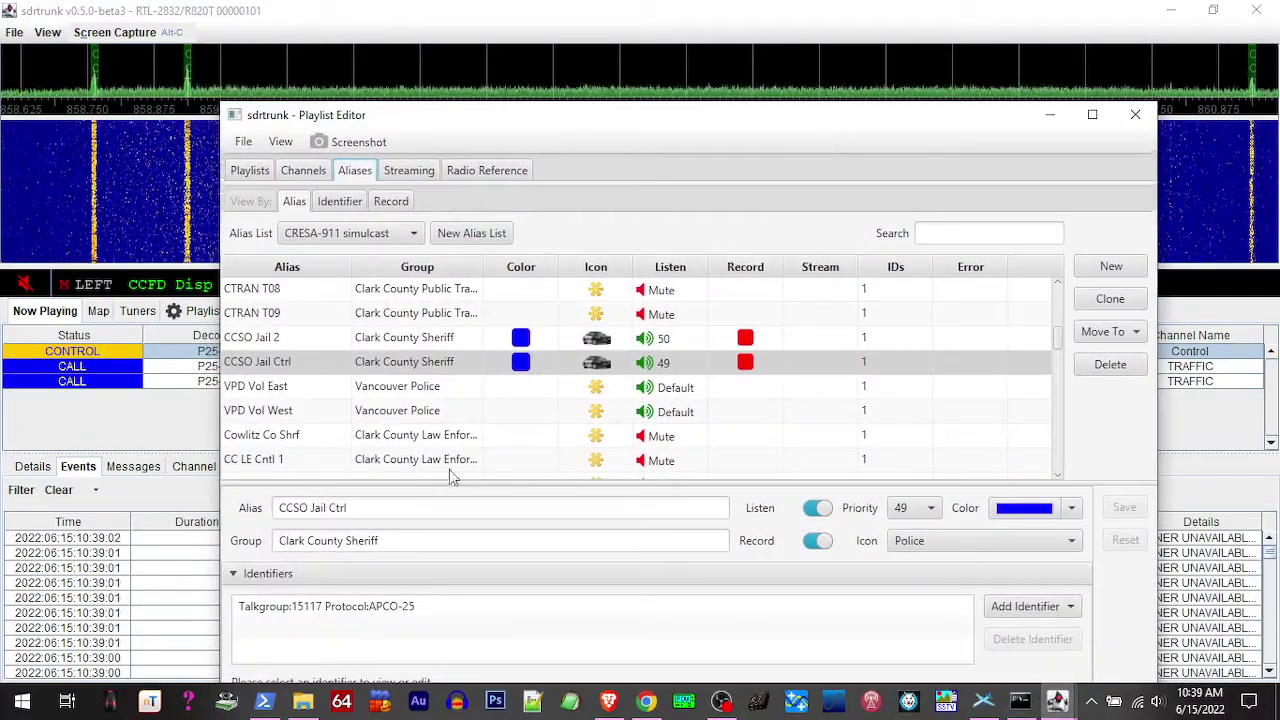
scroll(478, 441, down, 1)
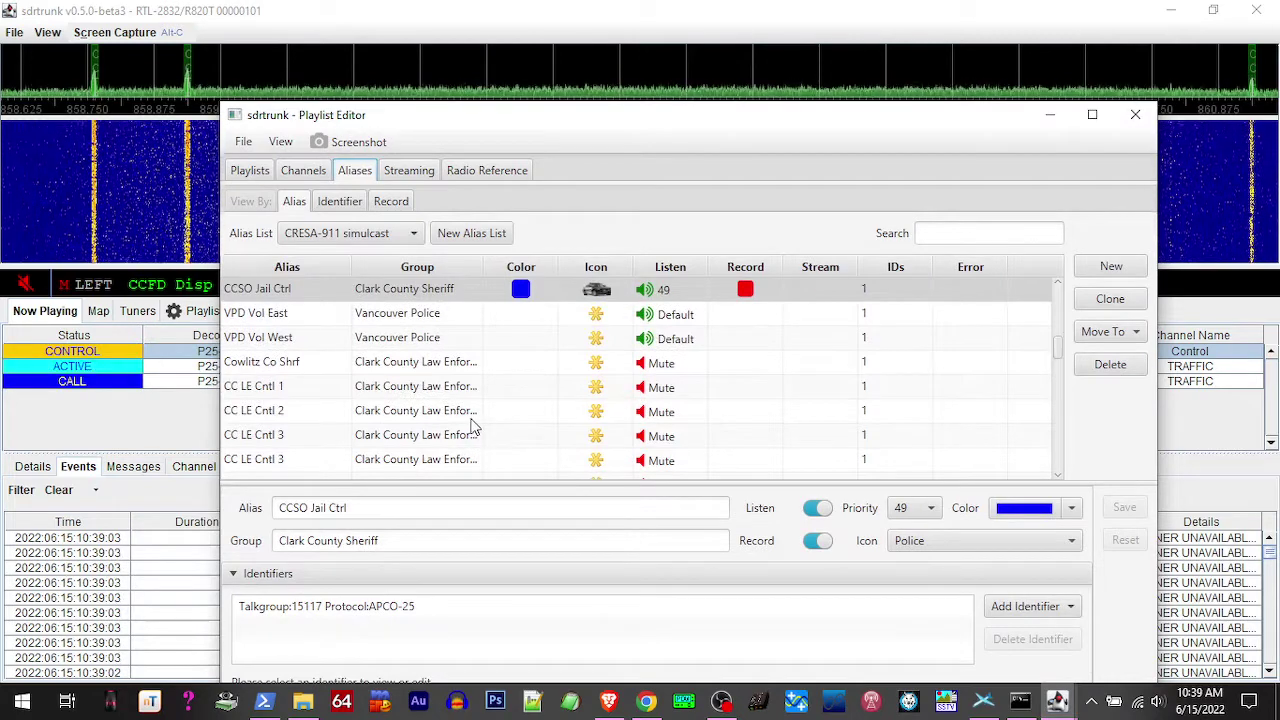
scroll(476, 430, down, 2)
scroll(465, 428, down, 3)
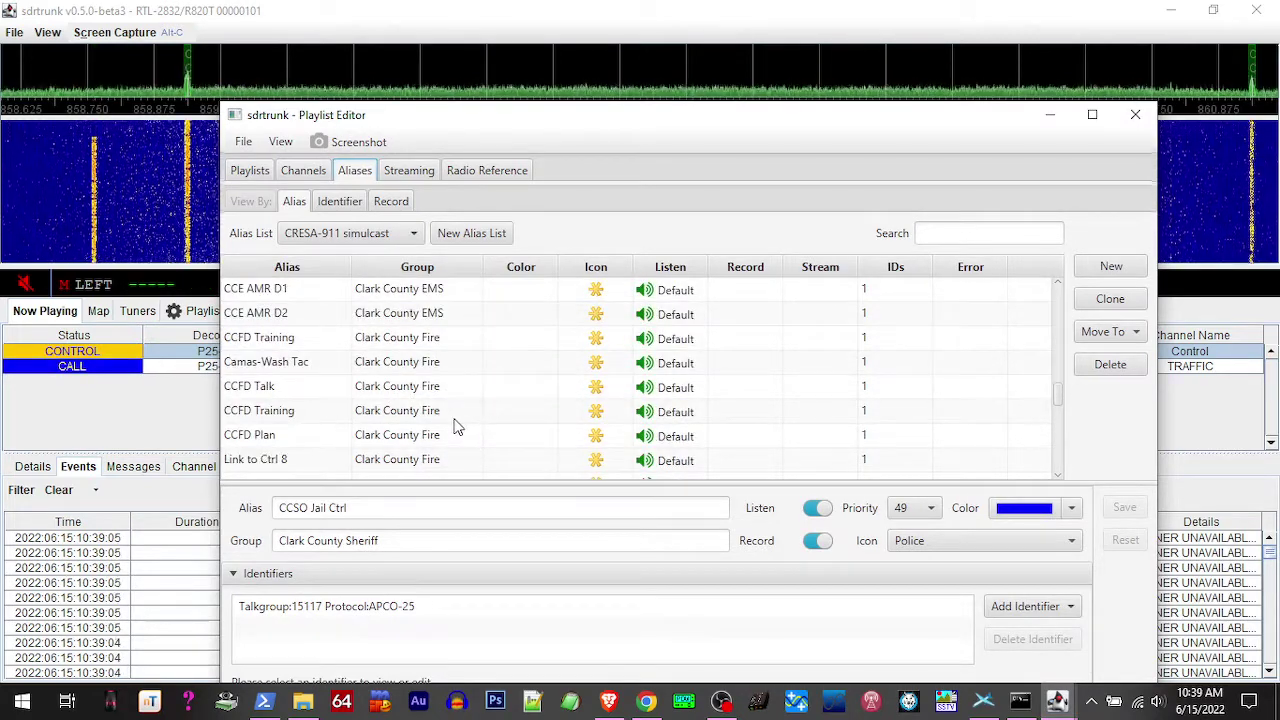
scroll(440, 424, up, 1)
click(421, 366)
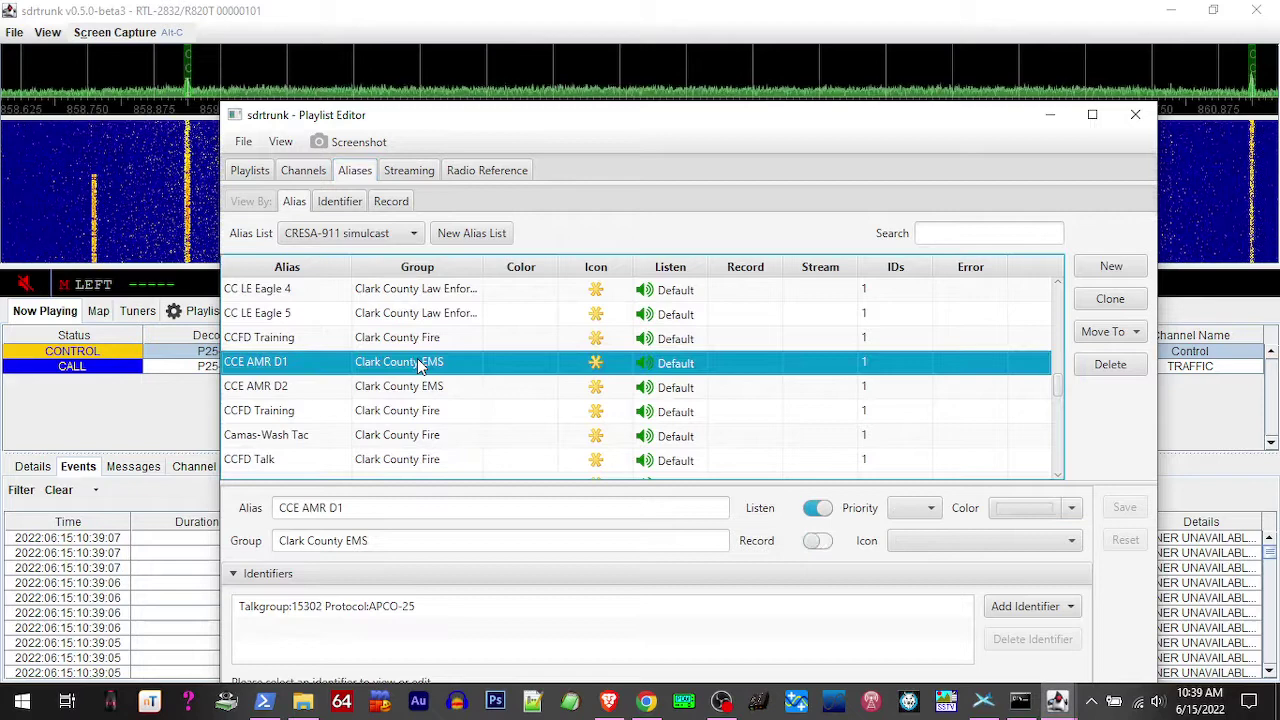
click(818, 542)
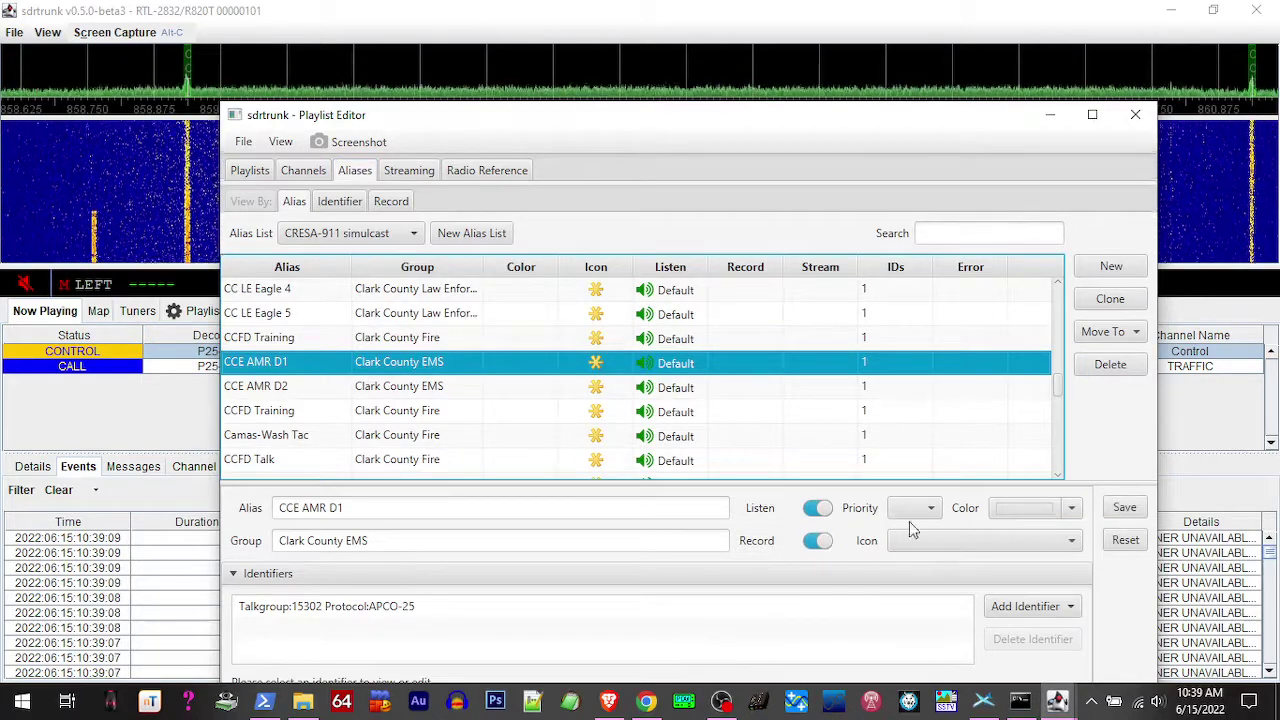
- Give CCE AMR D1 priority 25, magenta colour and the Ambulance icon, and save it
click(932, 510)
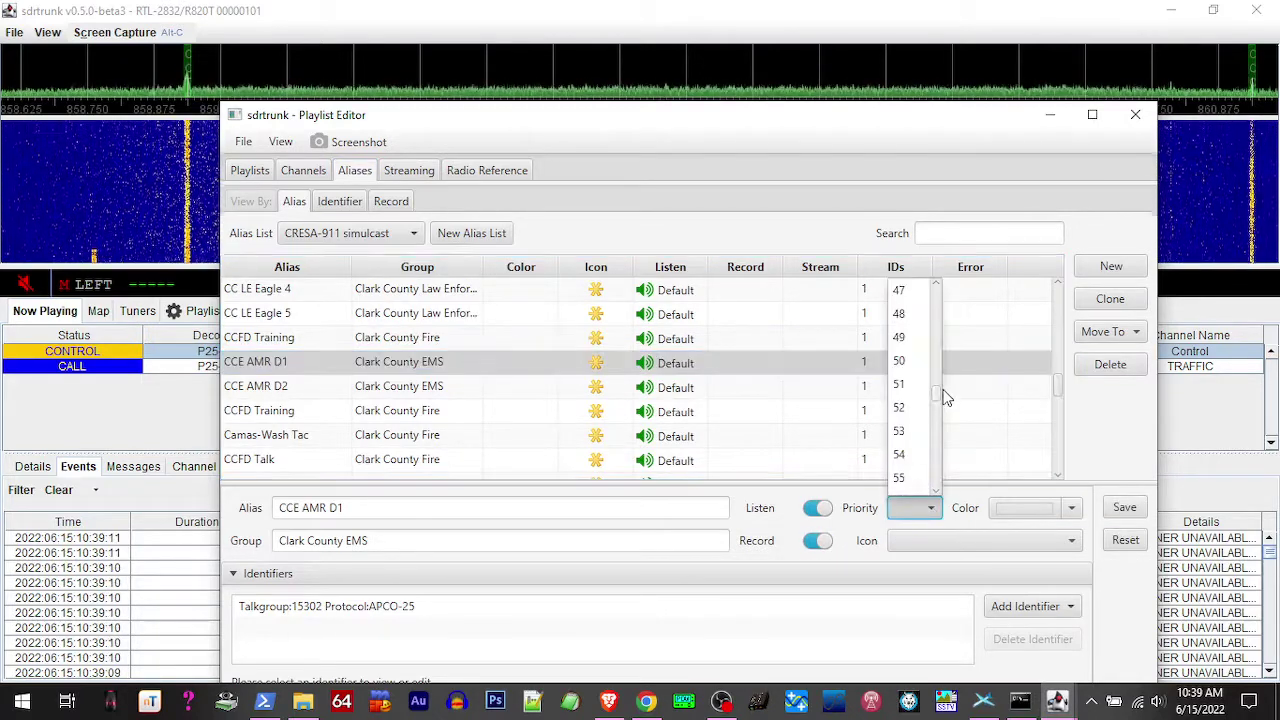
scroll(938, 380, up, 4)
scroll(938, 373, up, 3)
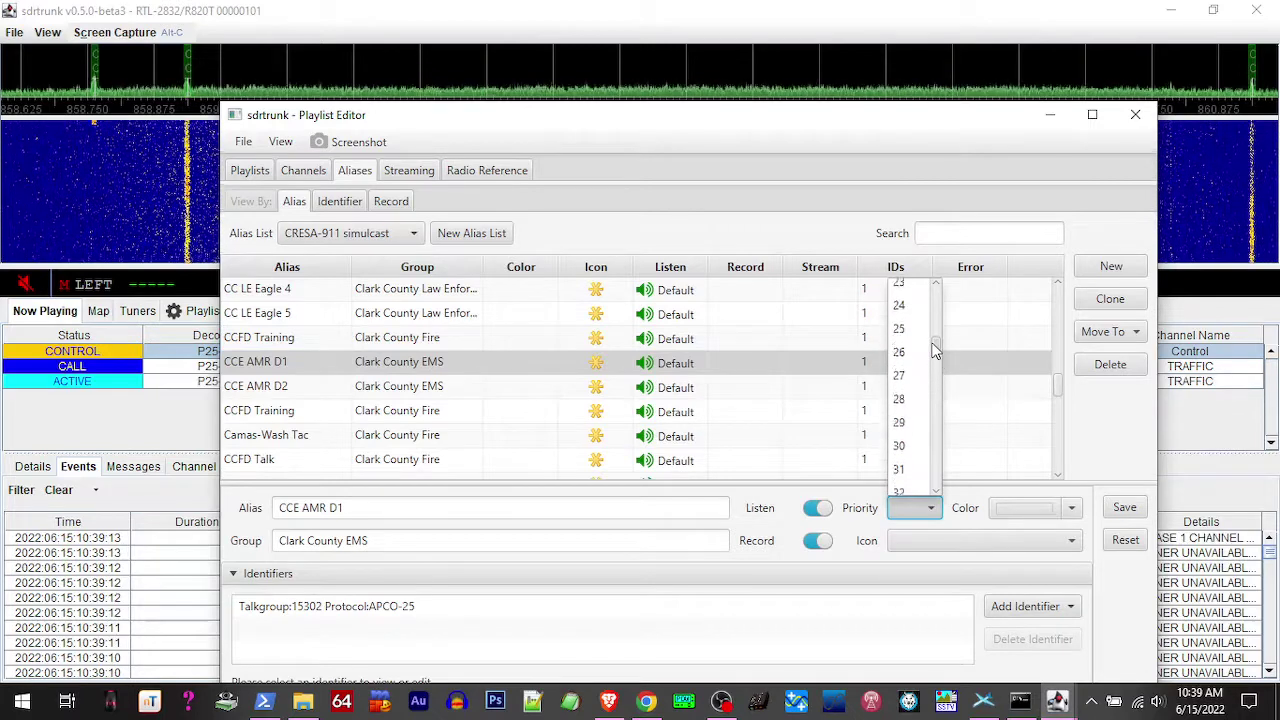
click(898, 340)
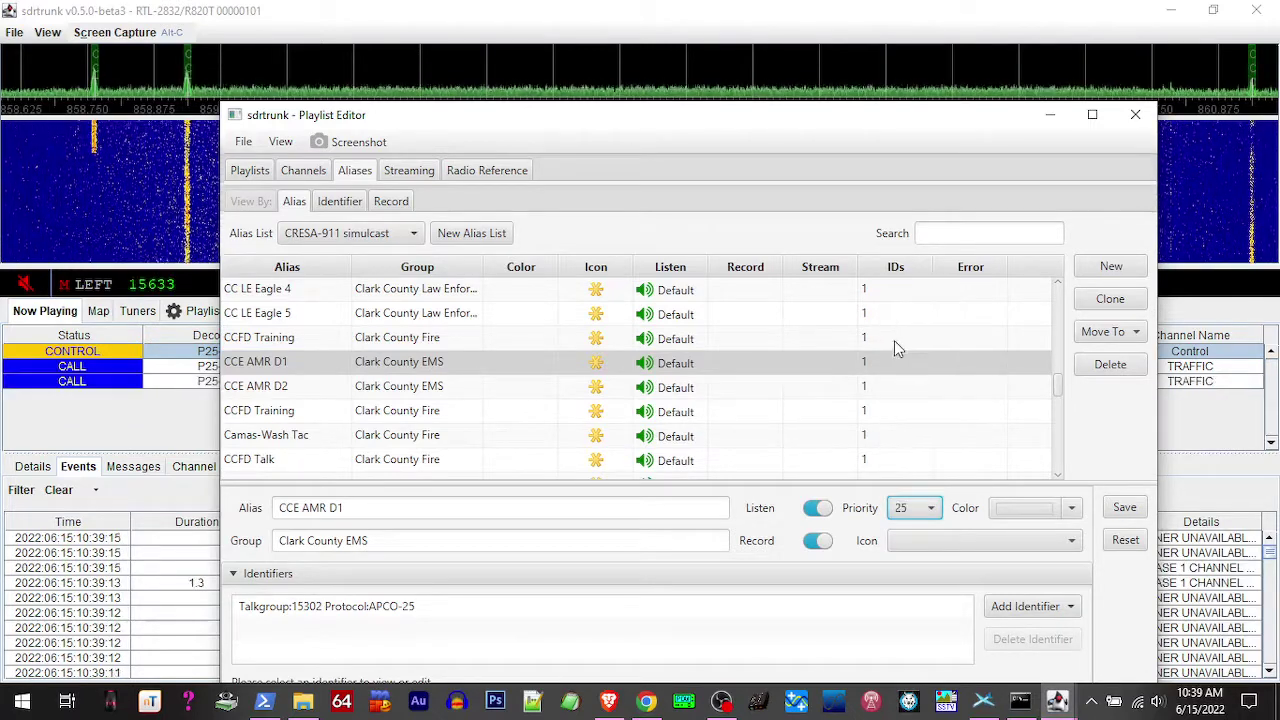
click(1045, 508)
click(1068, 274)
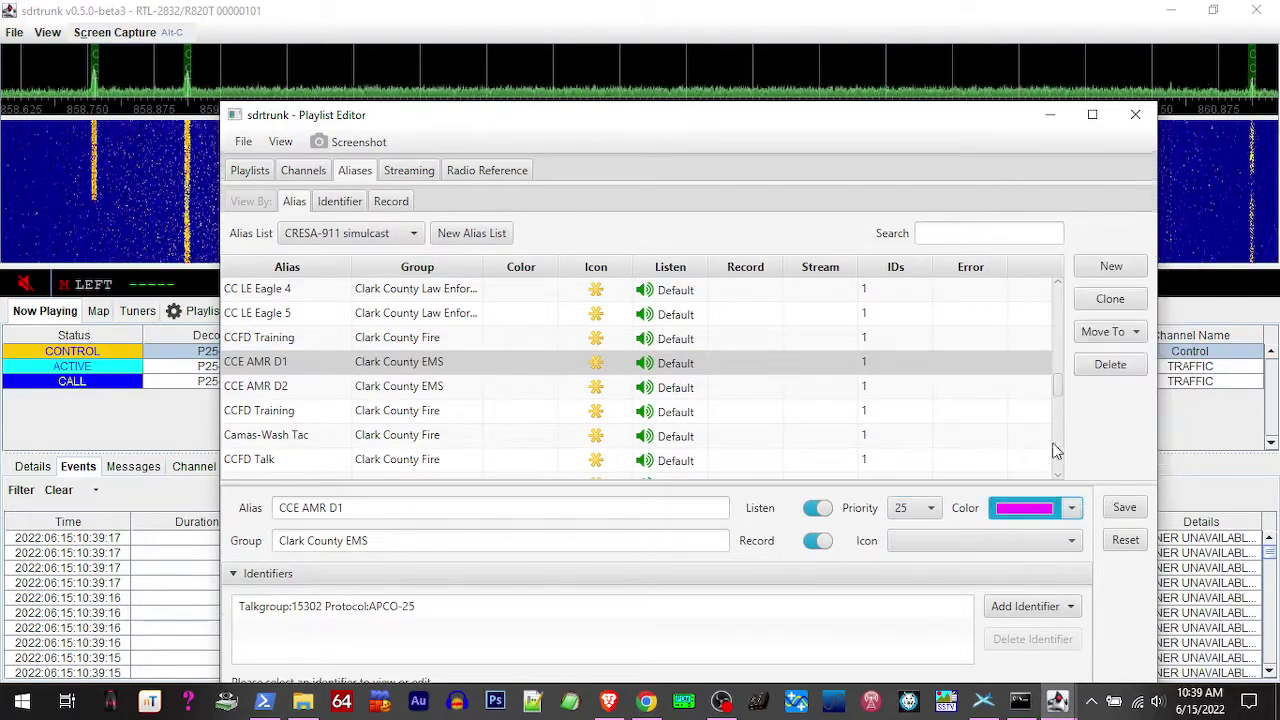
click(985, 540)
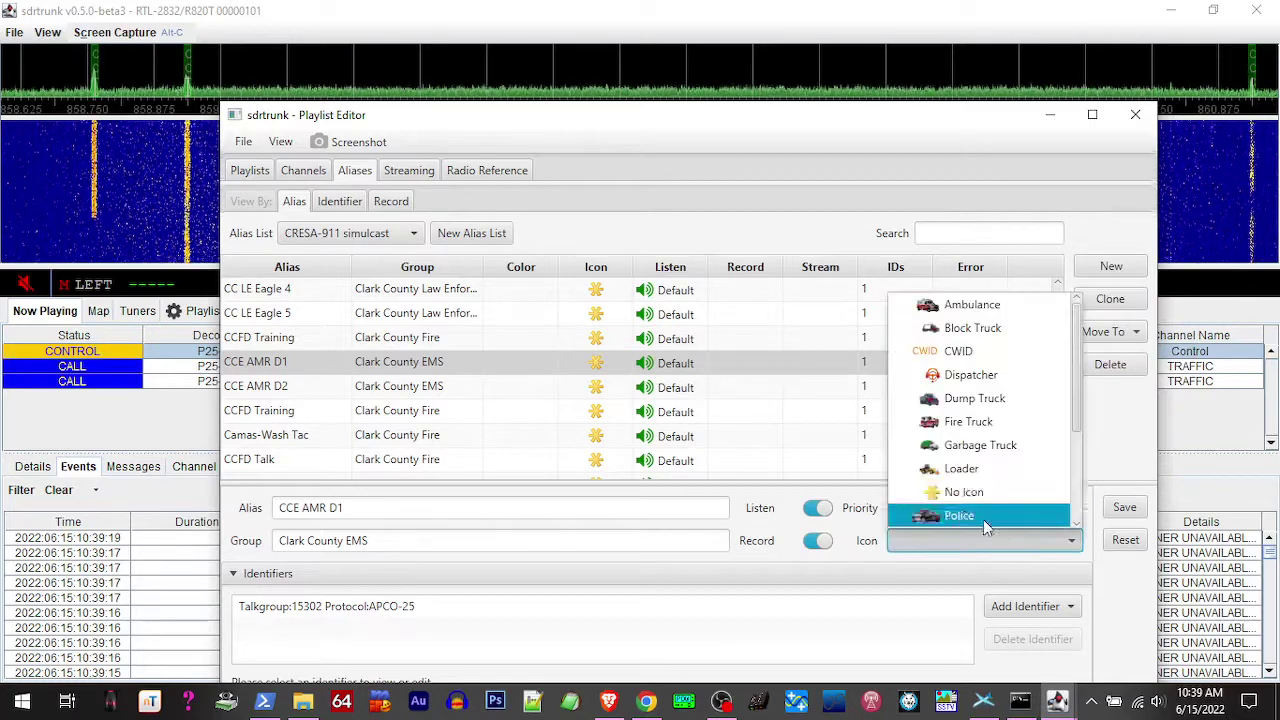
click(970, 304)
click(1128, 510)
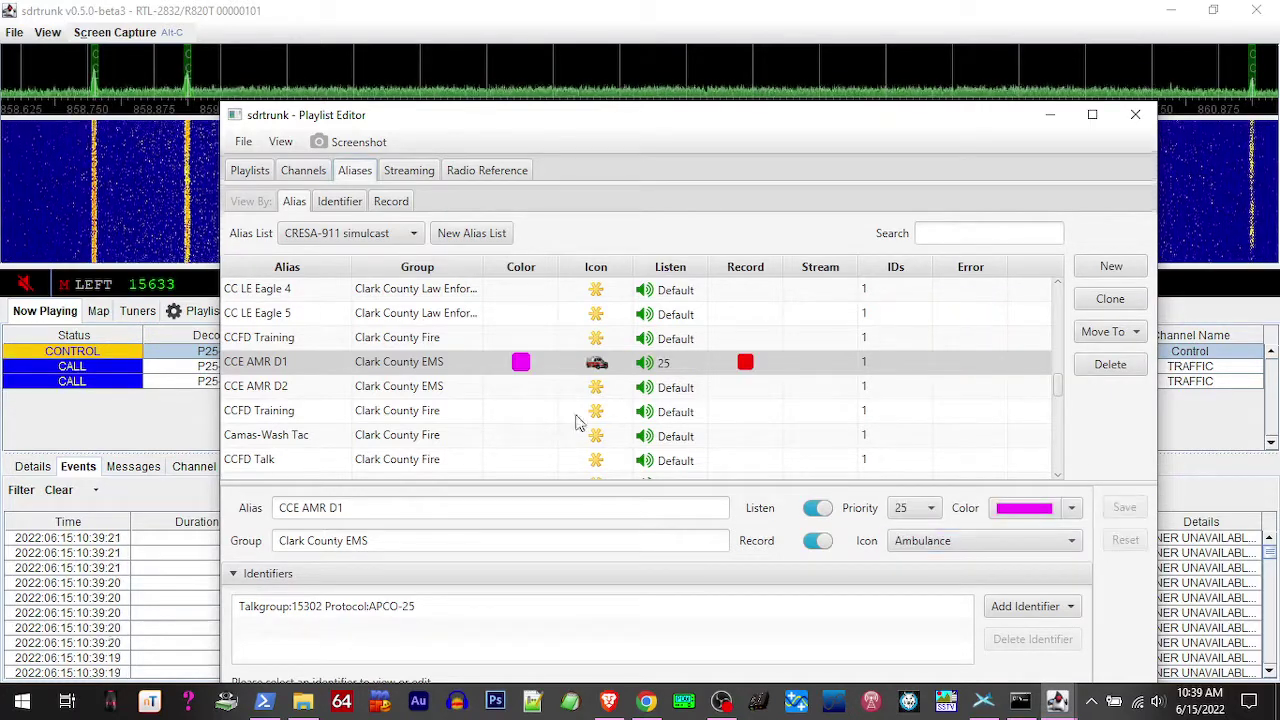
click(373, 388)
- Turn on recording for CCE AMR D2 with priority 26, magenta colour and Ambulance icon
click(828, 540)
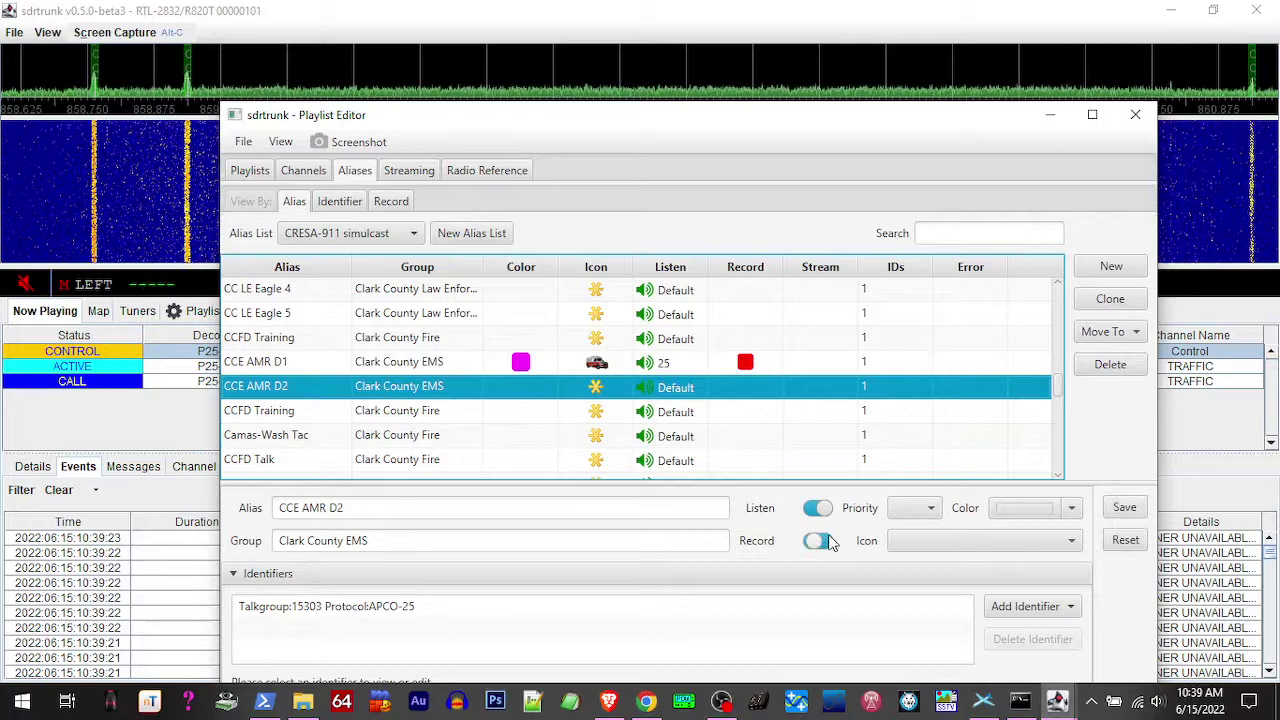
click(930, 510)
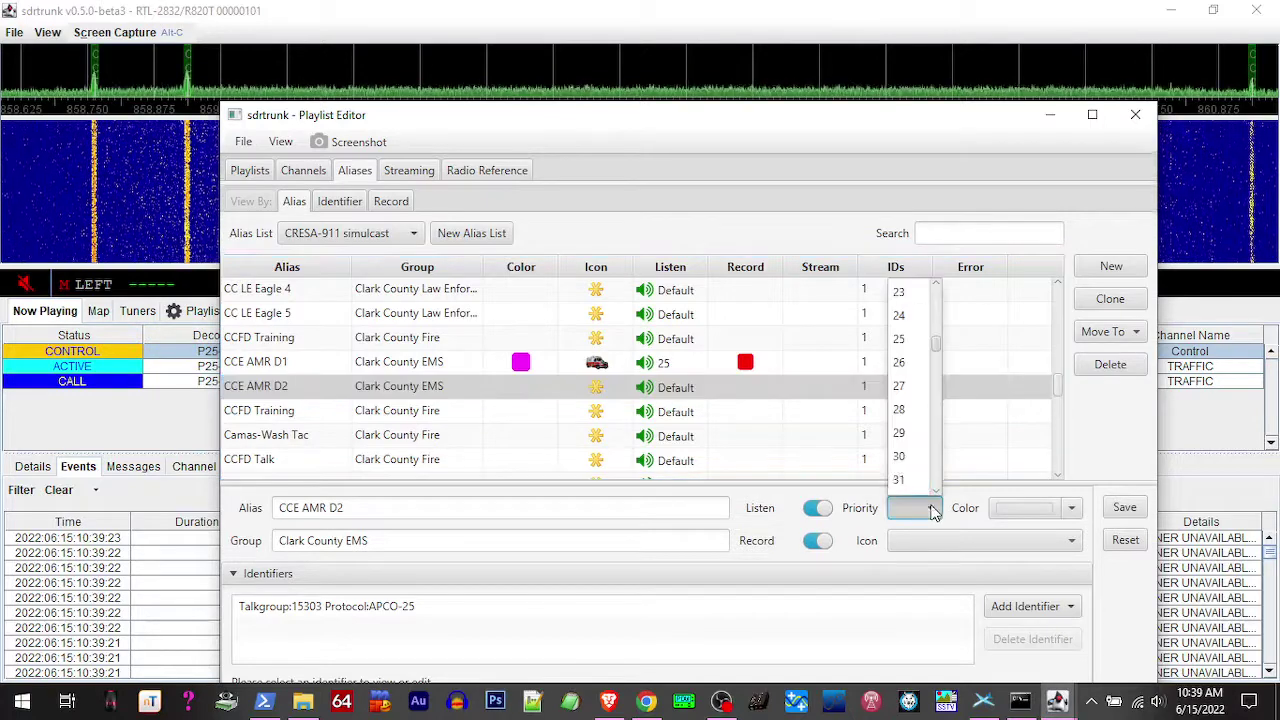
click(914, 363)
click(1071, 509)
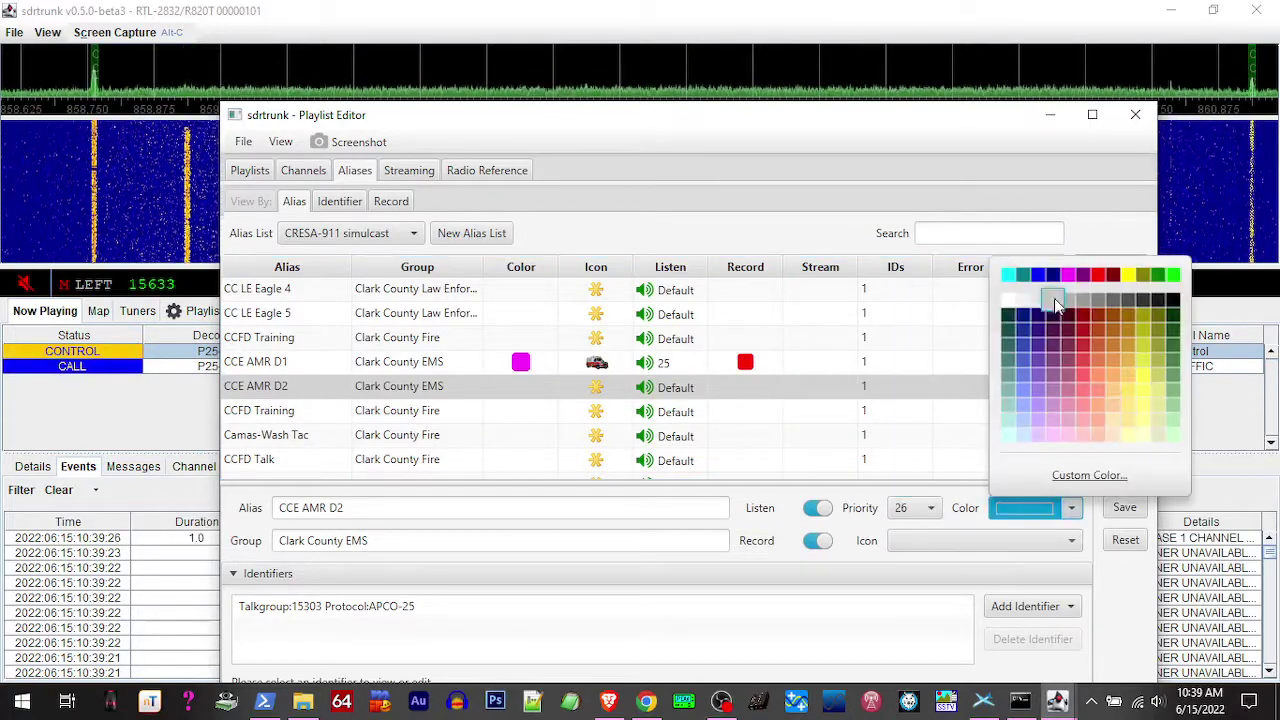
click(1068, 274)
click(985, 540)
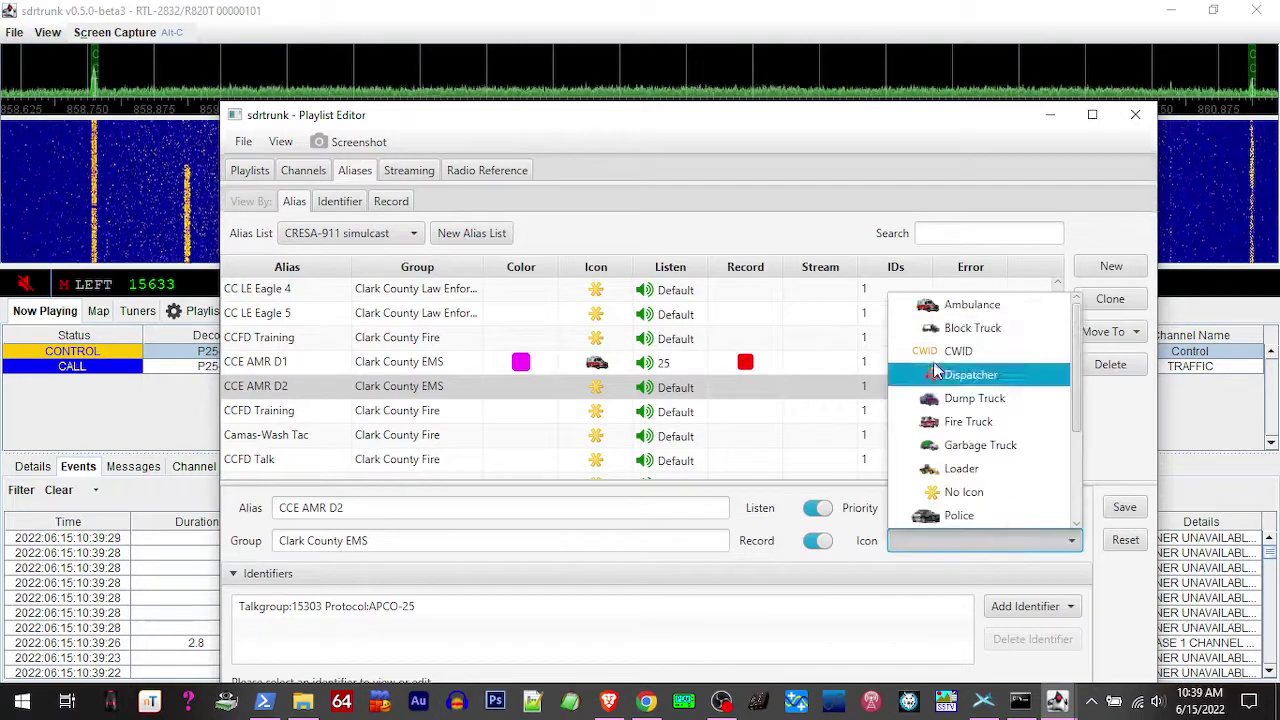
click(950, 305)
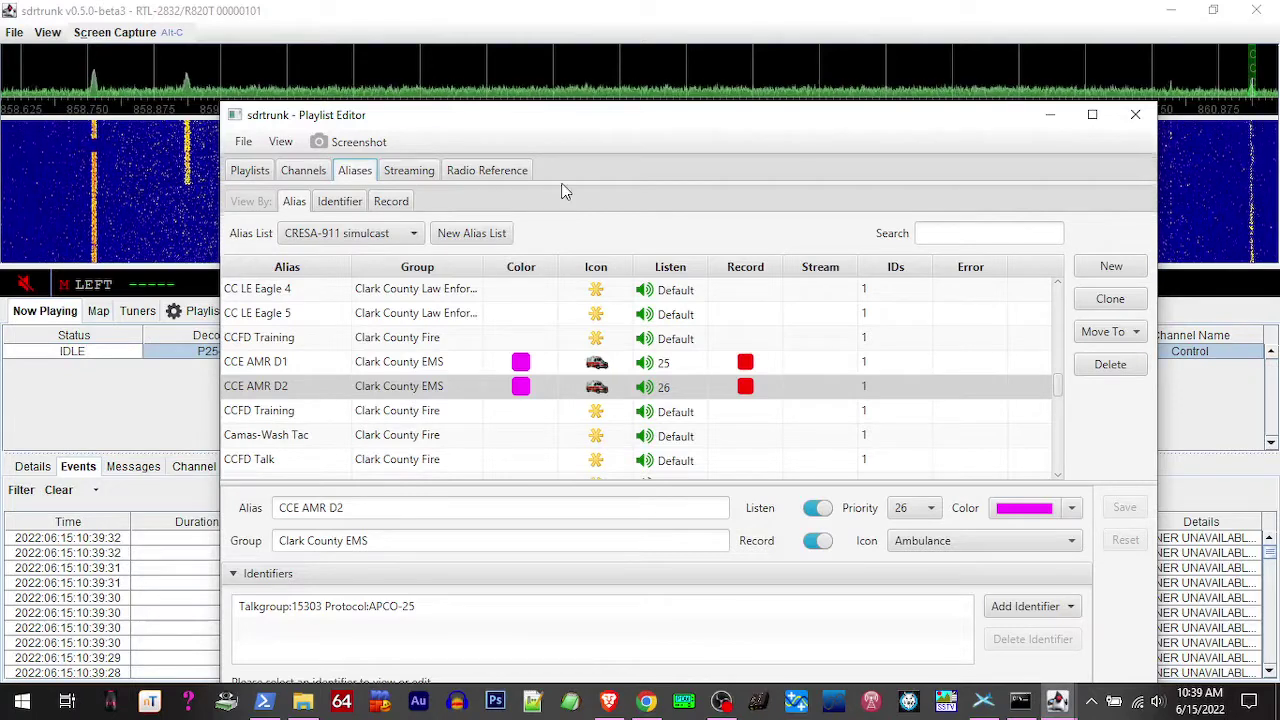
- Reposition the alias editor window and scroll through the alias list
drag(578, 133, 546, 70)
scroll(530, 300, down, 1)
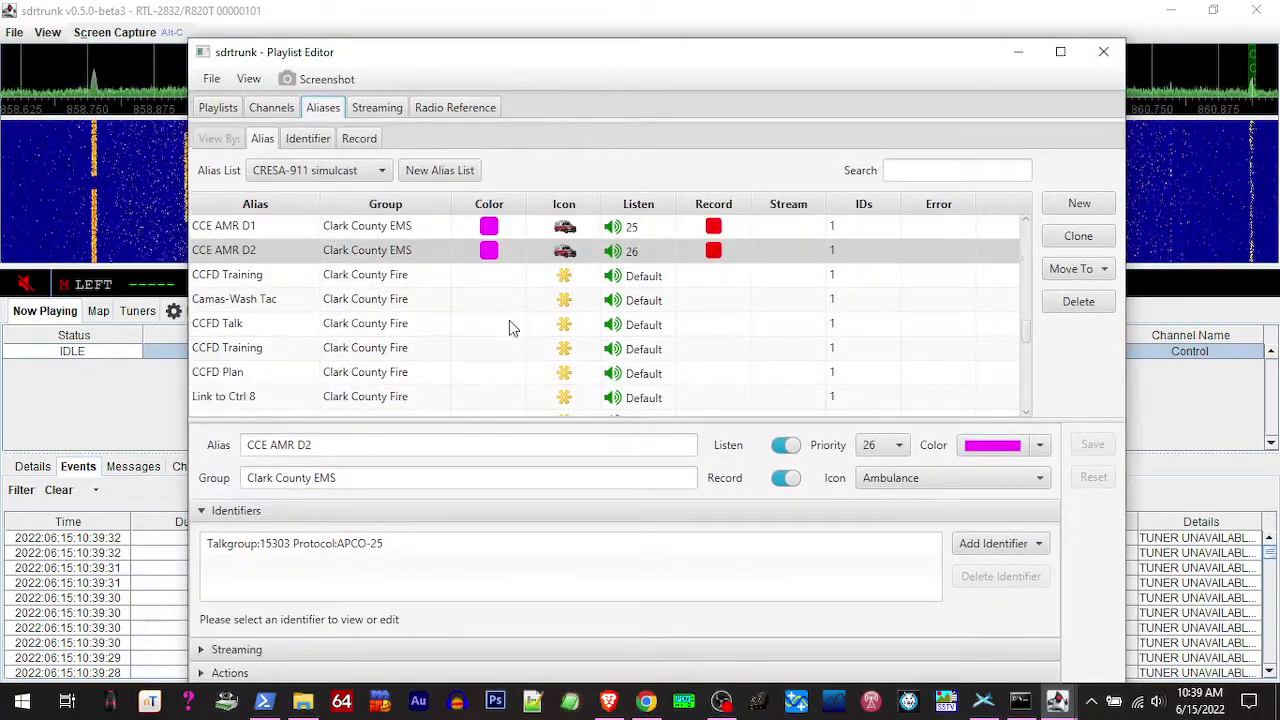
scroll(511, 326, up, 3)
scroll(436, 338, down, 3)
scroll(436, 330, down, 2)
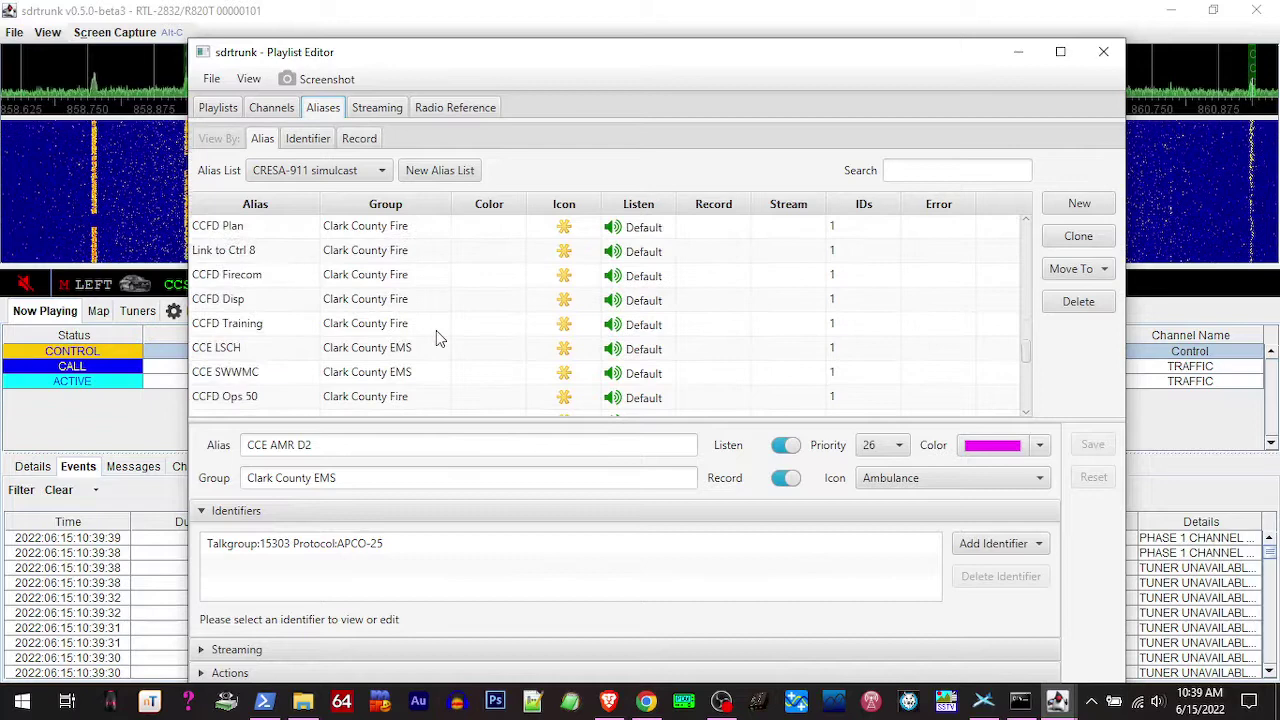
scroll(440, 338, down, 3)
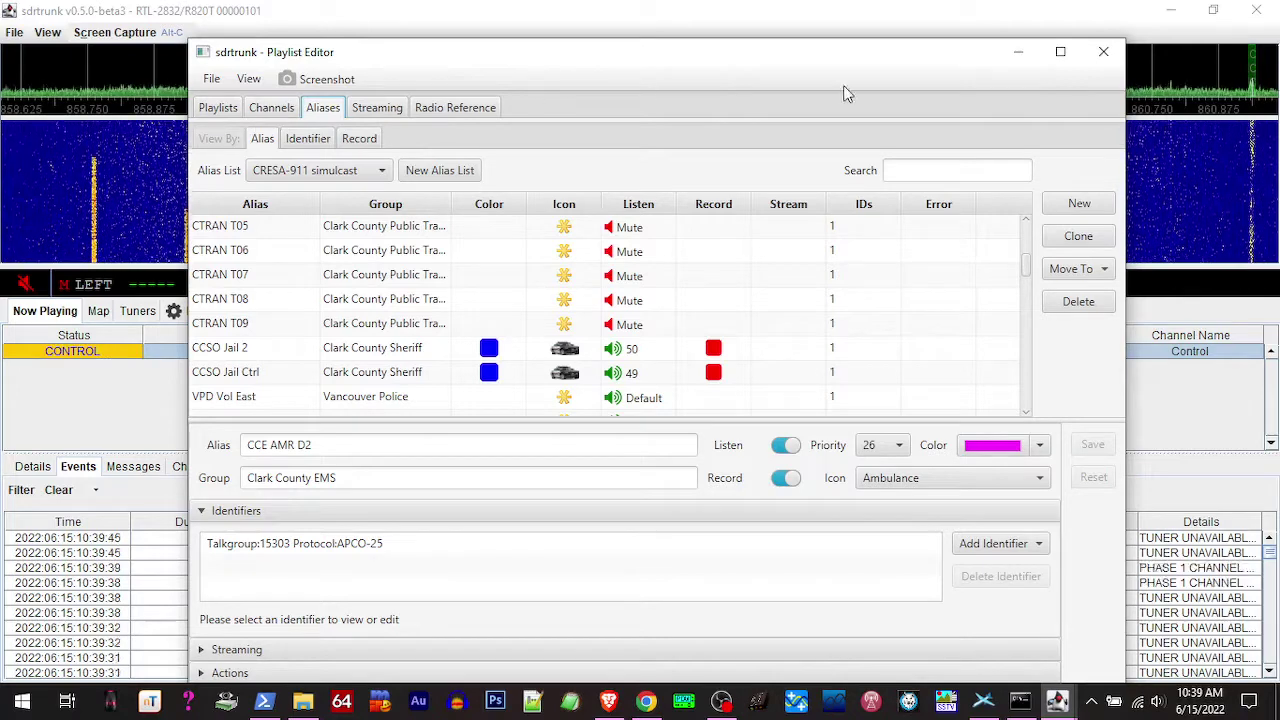
- Unmute the left audio output and raise the tuner's master gain from 327 to 385
click(1017, 59)
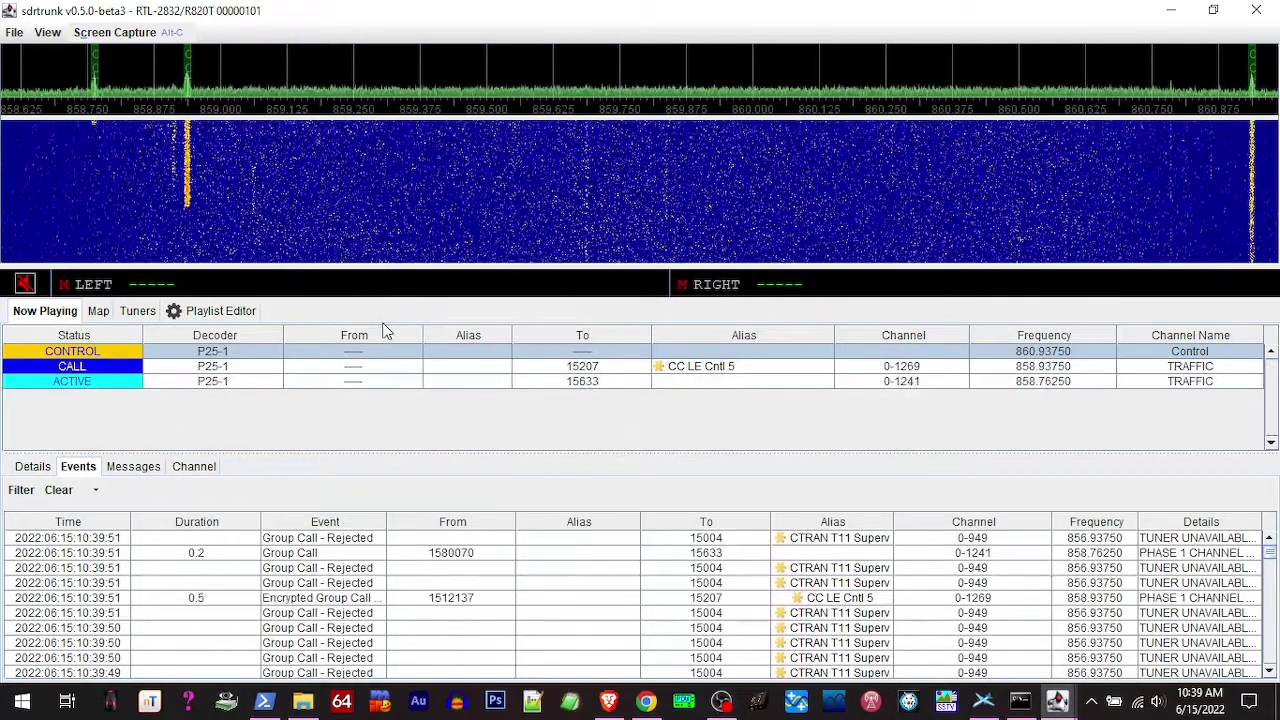
click(25, 284)
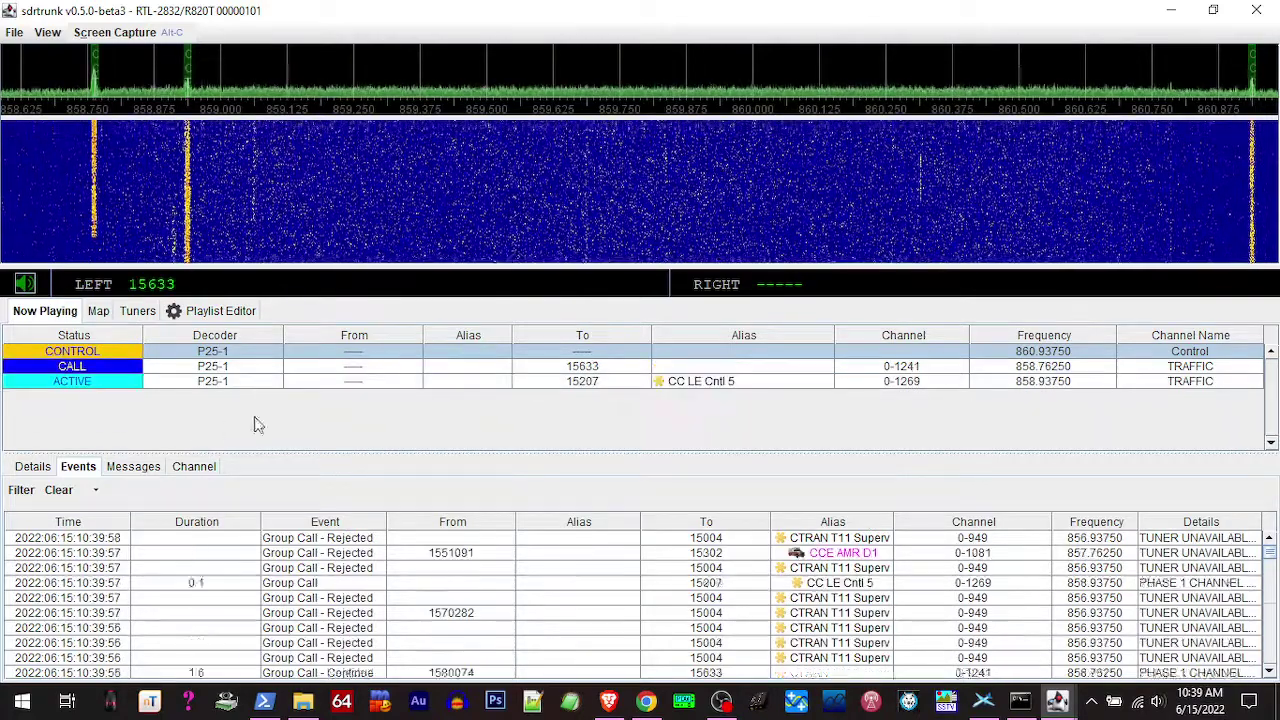
click(137, 312)
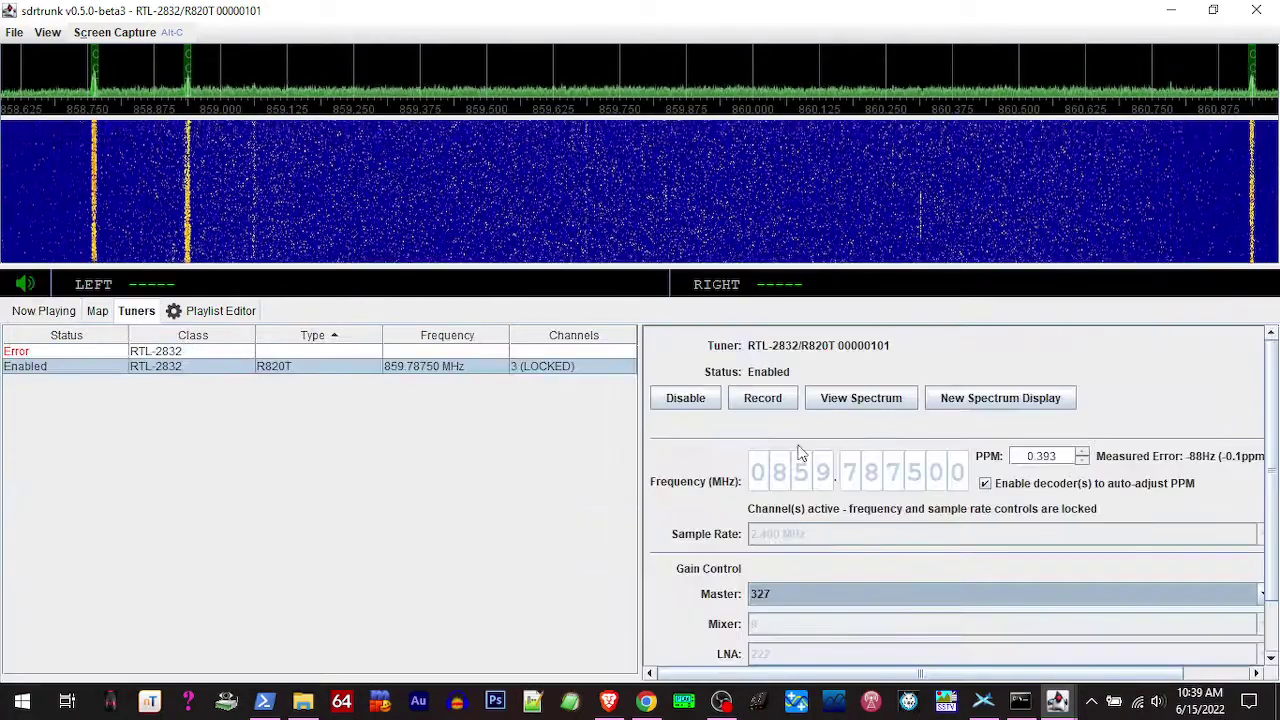
click(815, 597)
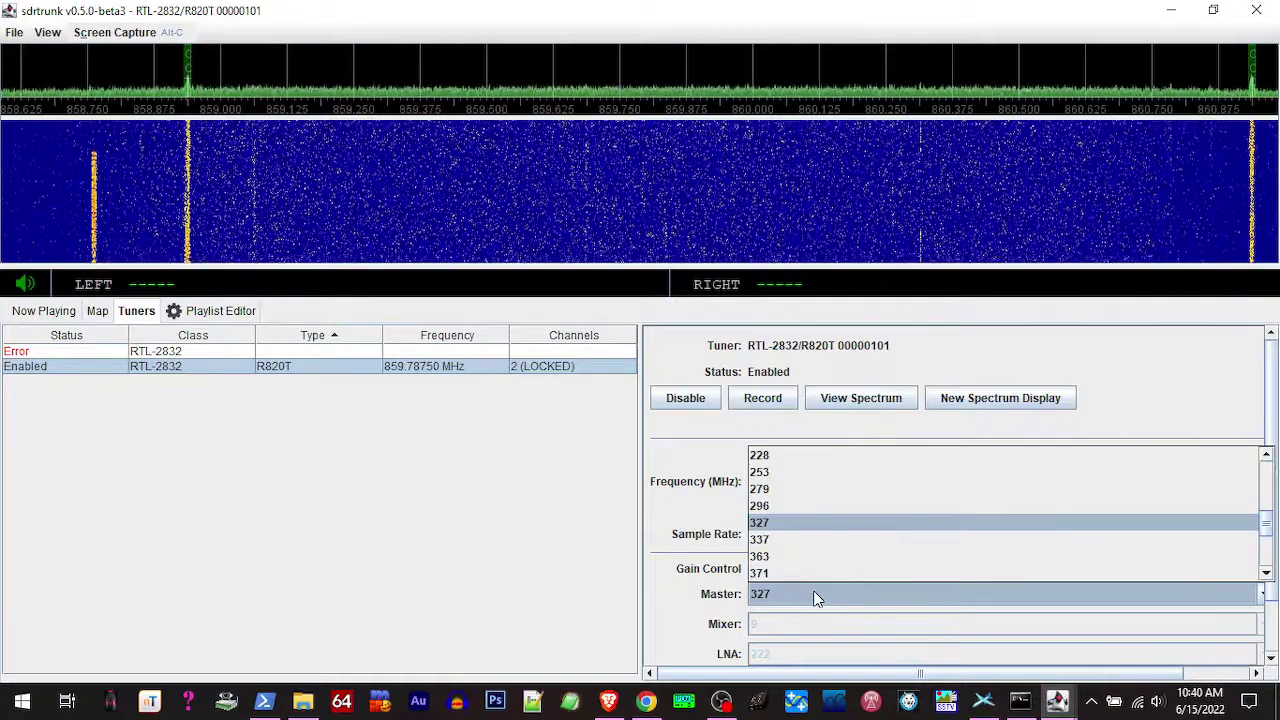
scroll(804, 530, down, 1)
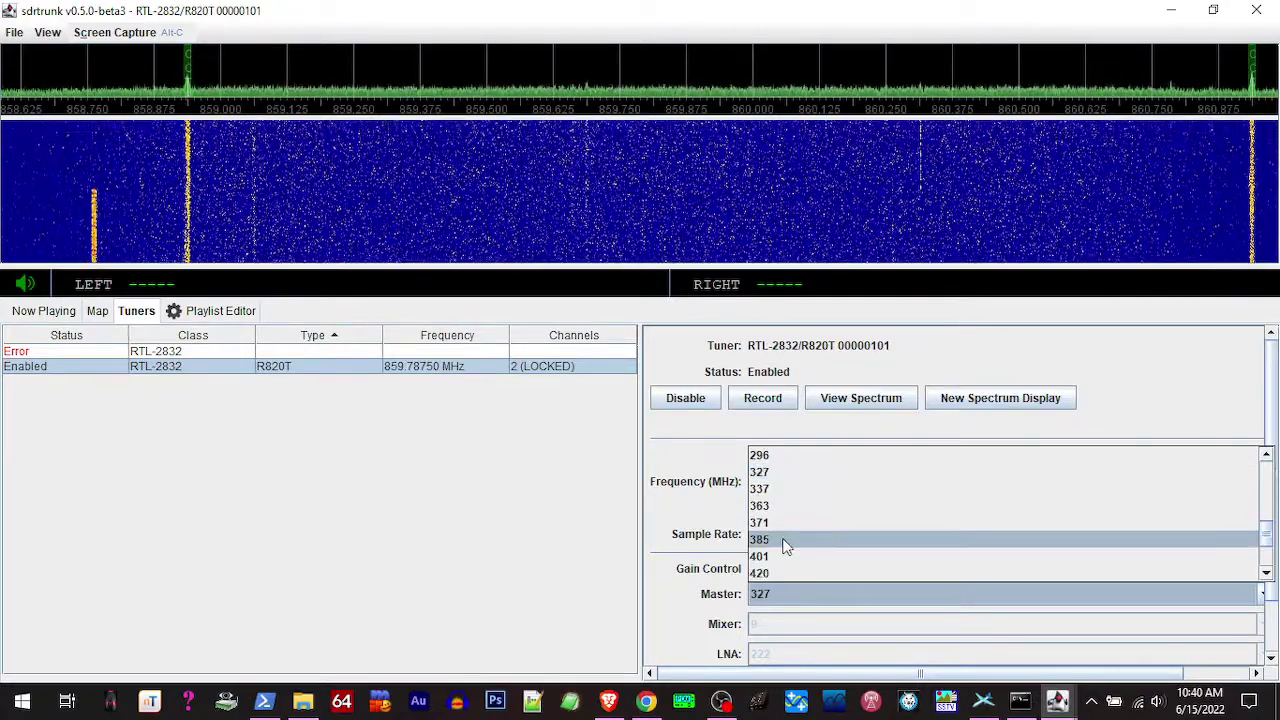
click(789, 540)
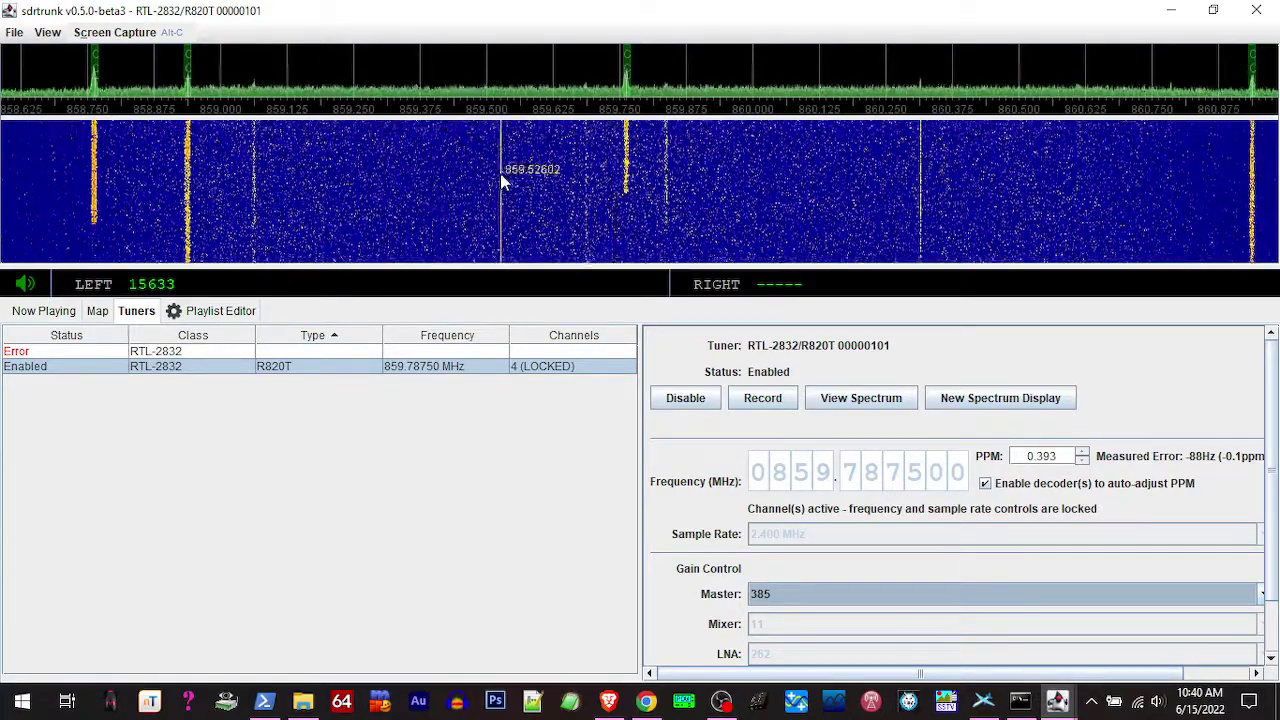
- Try higher master gain values, first 420 and then 482
click(783, 596)
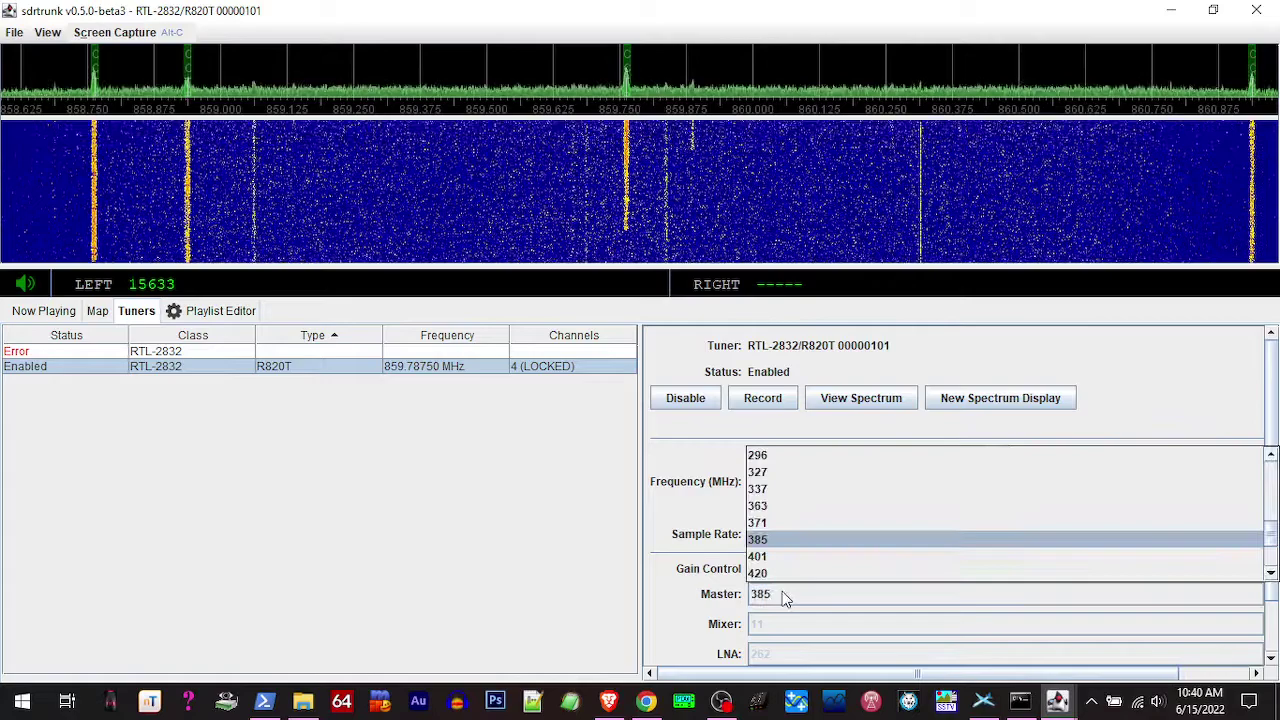
scroll(770, 570, down, 2)
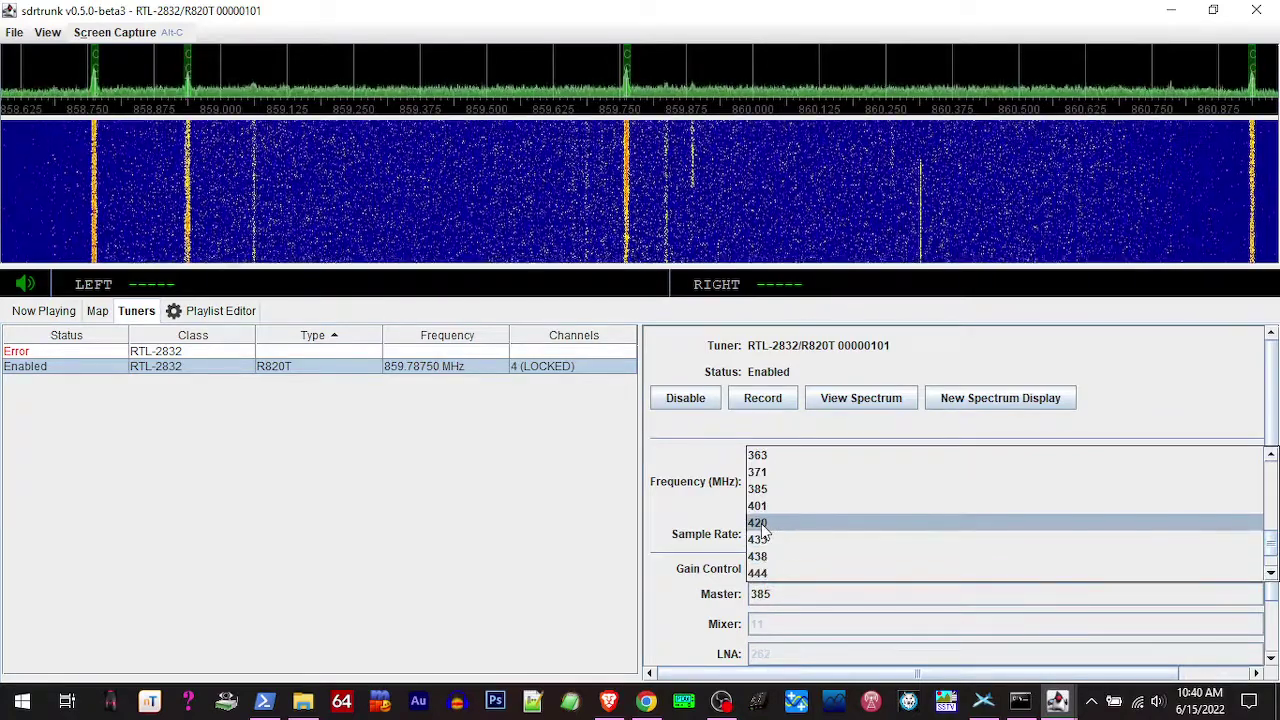
click(760, 523)
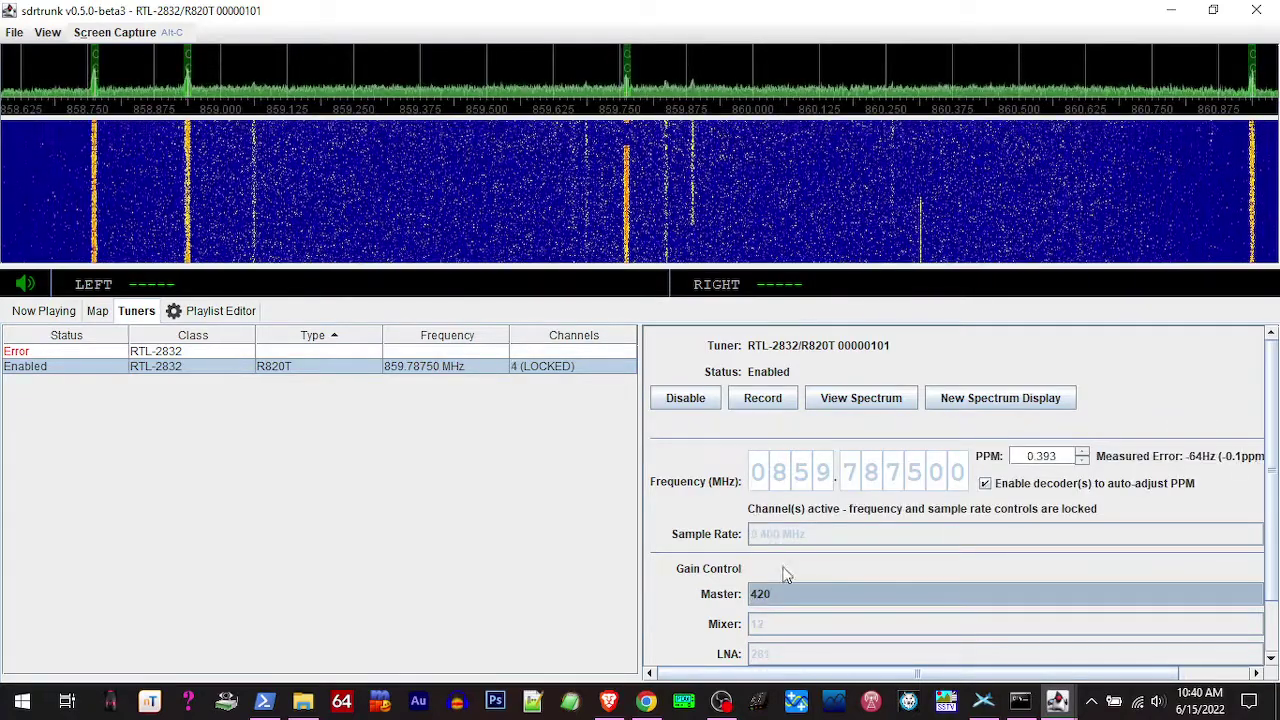
click(790, 596)
scroll(772, 576, down, 1)
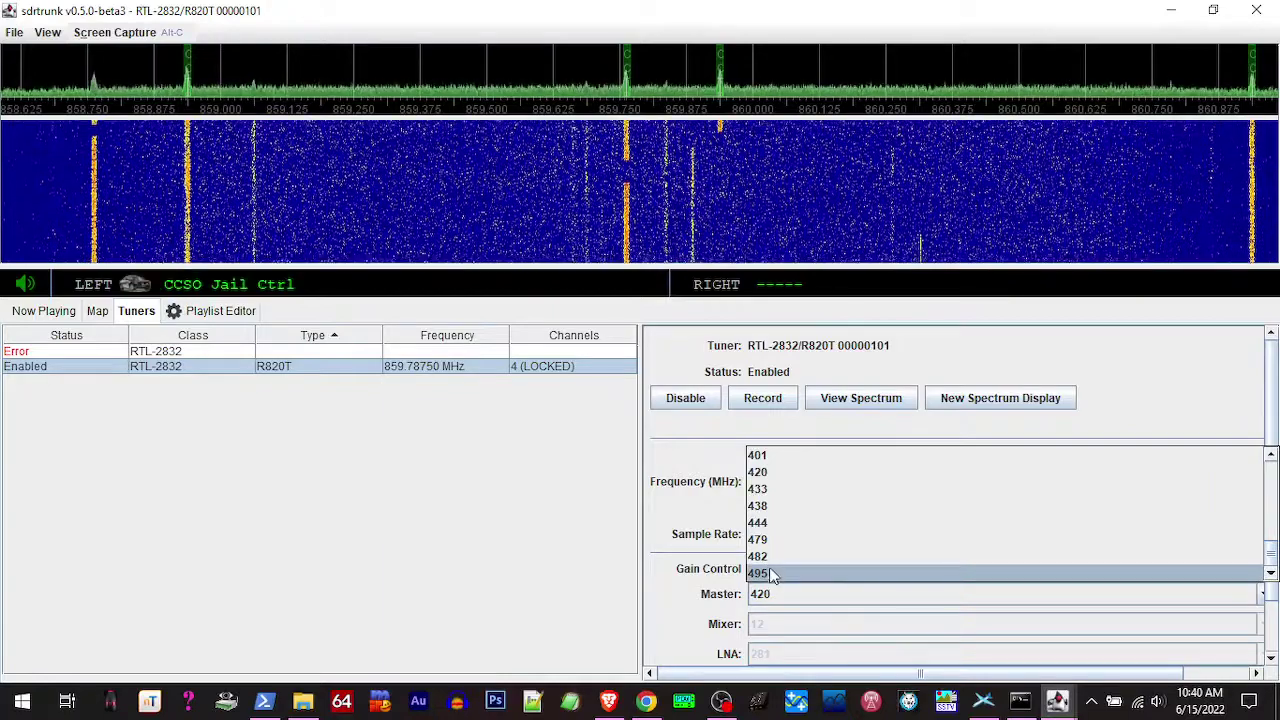
click(762, 556)
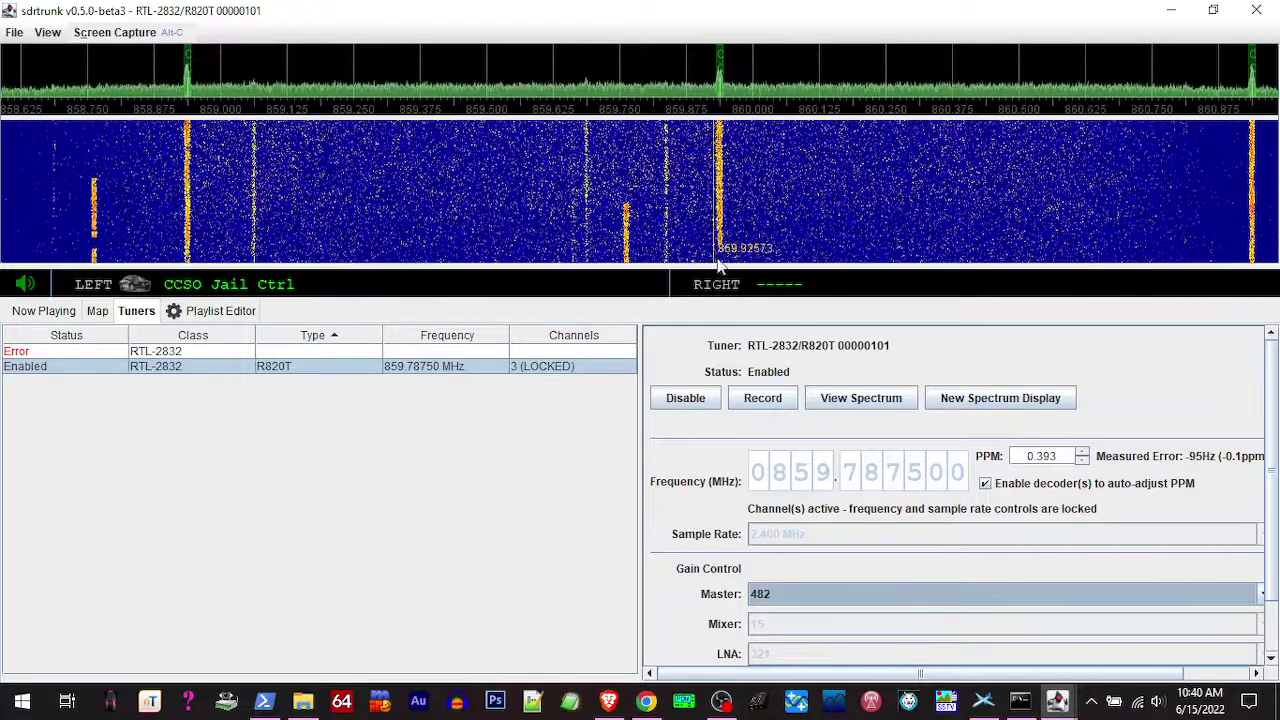
- Set the master gain back to 385 and return to the Now Playing channel list
click(790, 594)
scroll(775, 536, up, 7)
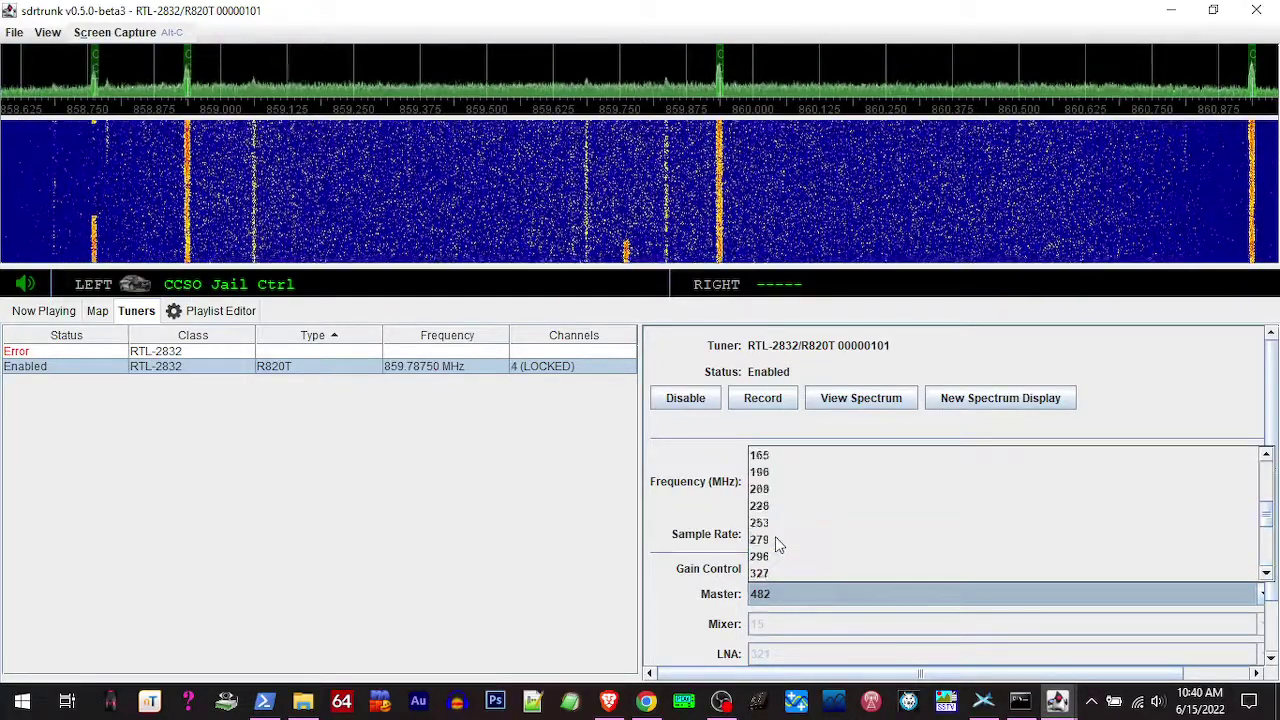
scroll(776, 535, down, 4)
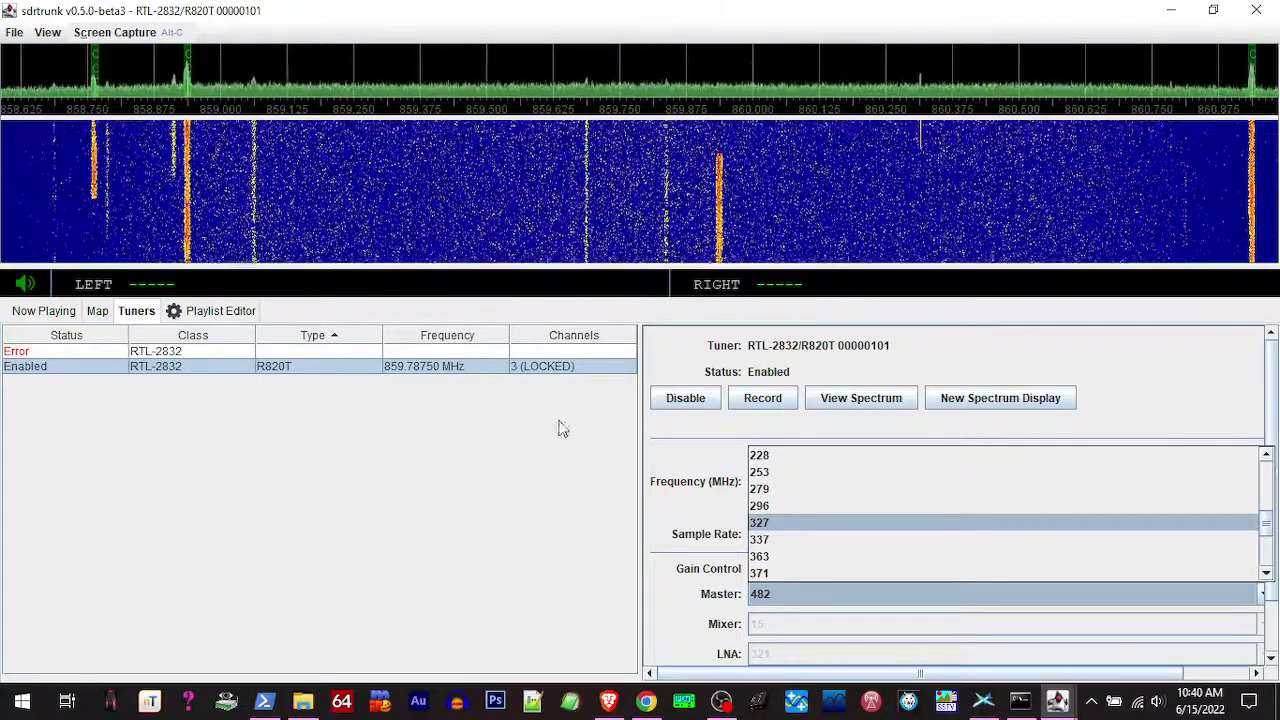
scroll(791, 537, down, 1)
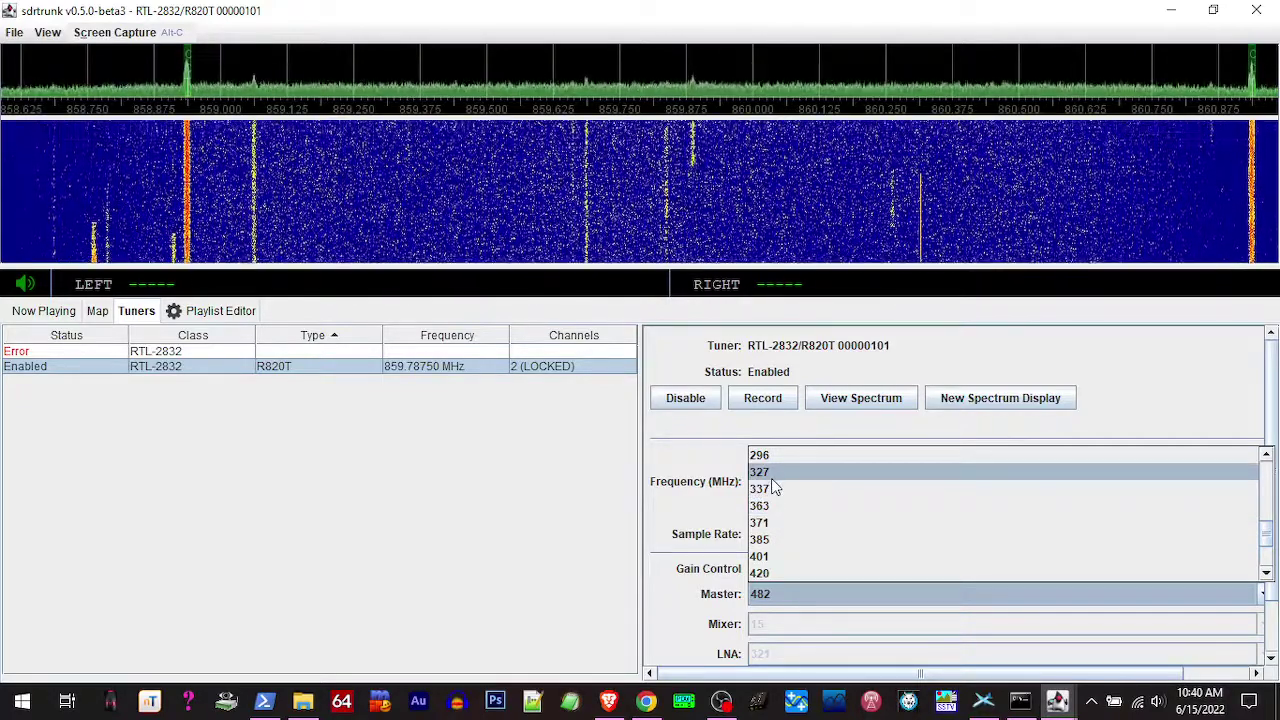
click(768, 539)
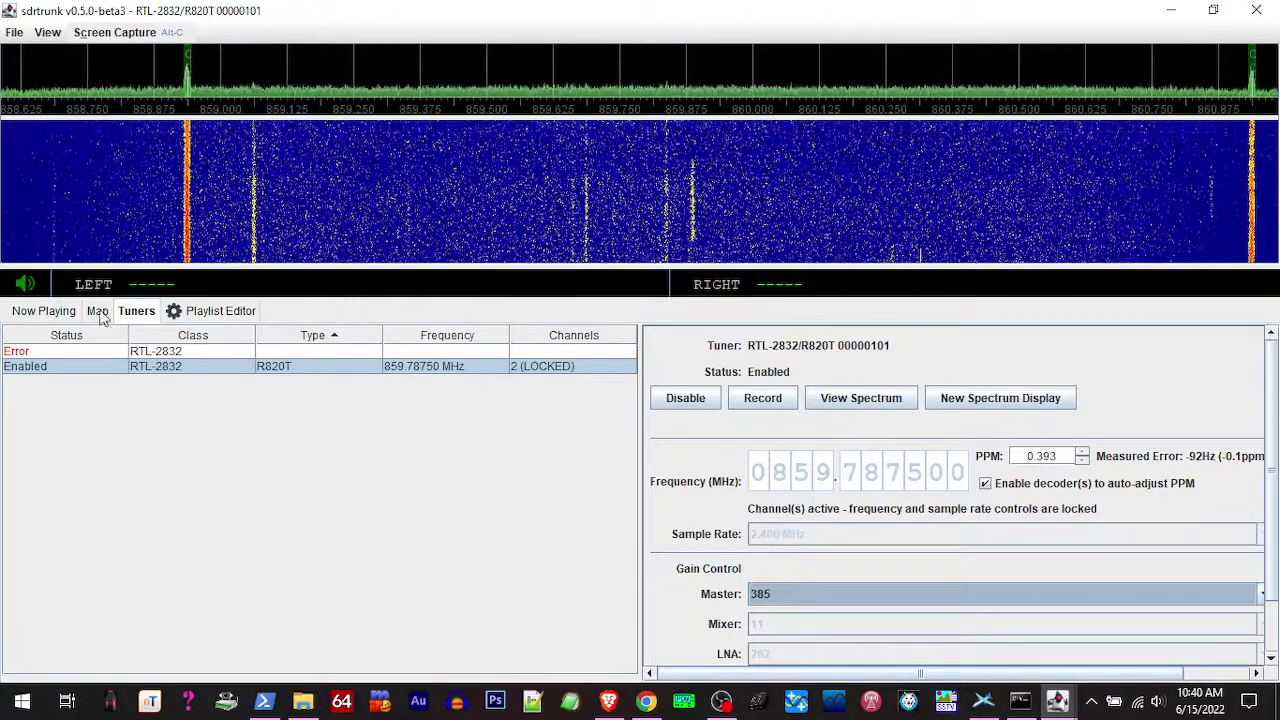
click(45, 311)
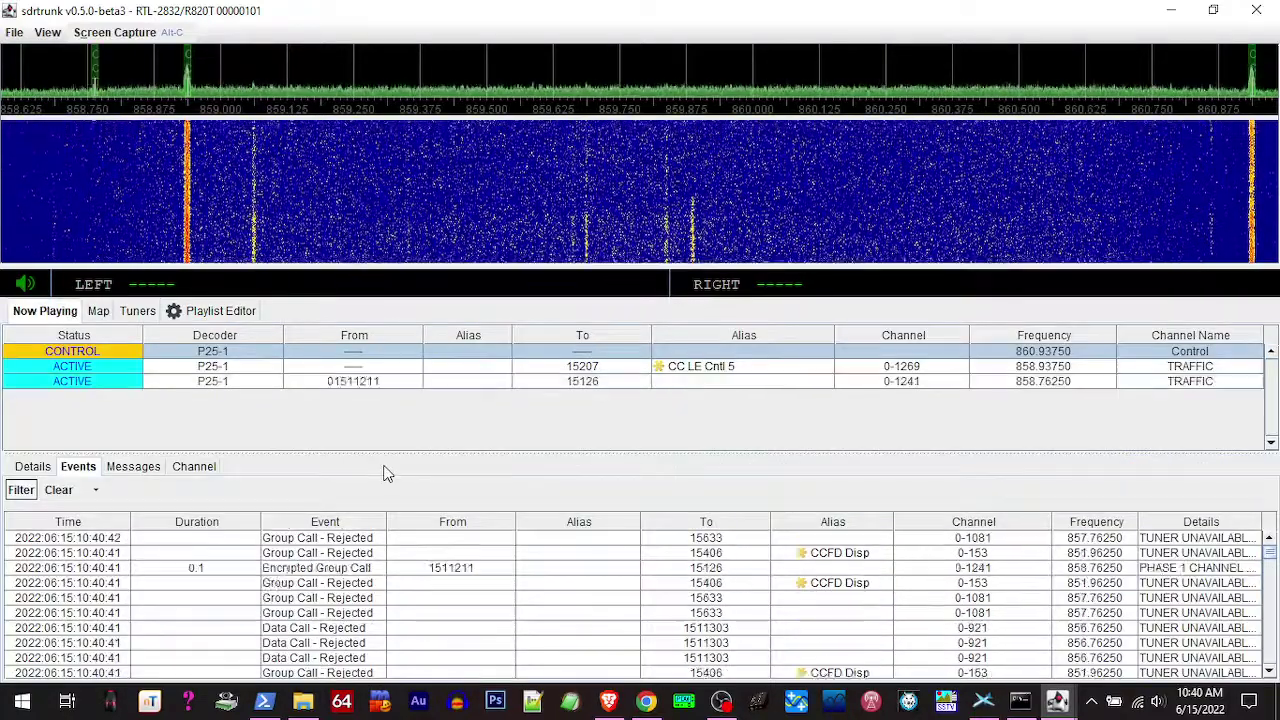